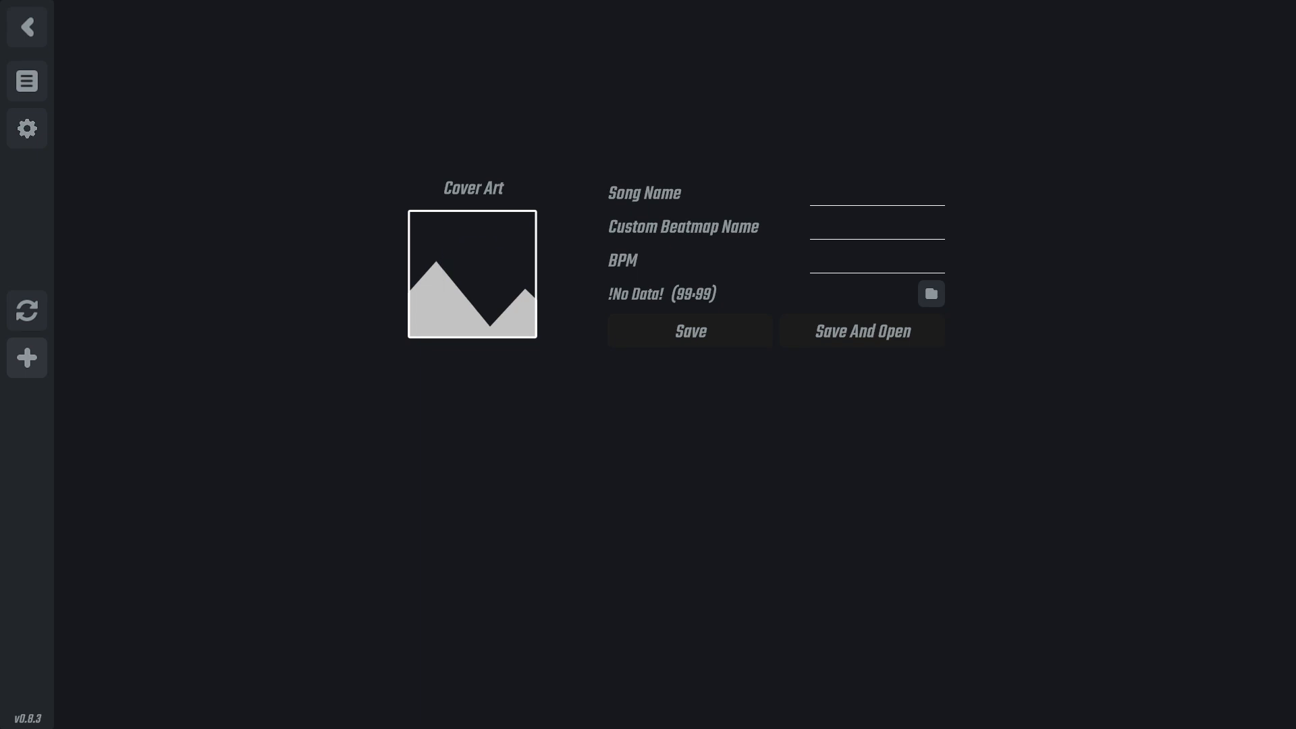
- Create and open a beatmap with song name and custom beatmap name Tutorial, BPM 150 and the song file example1.ogg
type("TutorialTutorial")
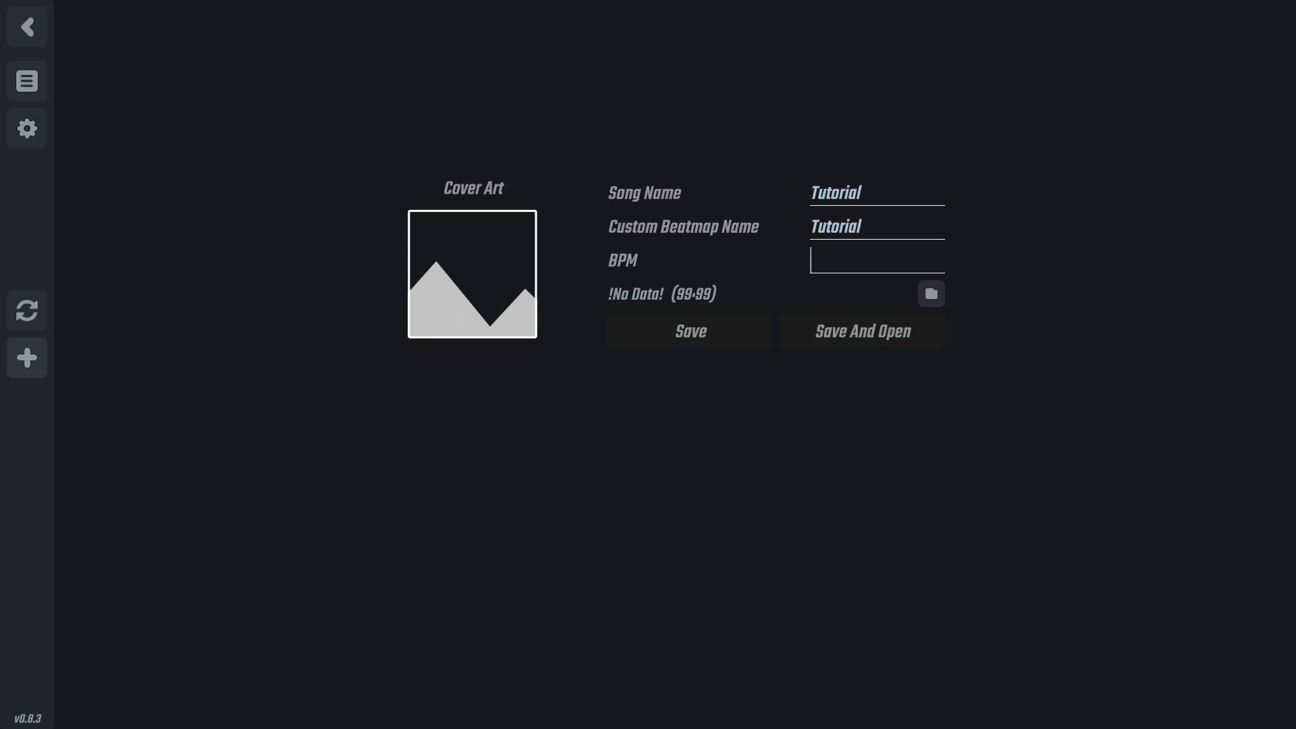
type("150")
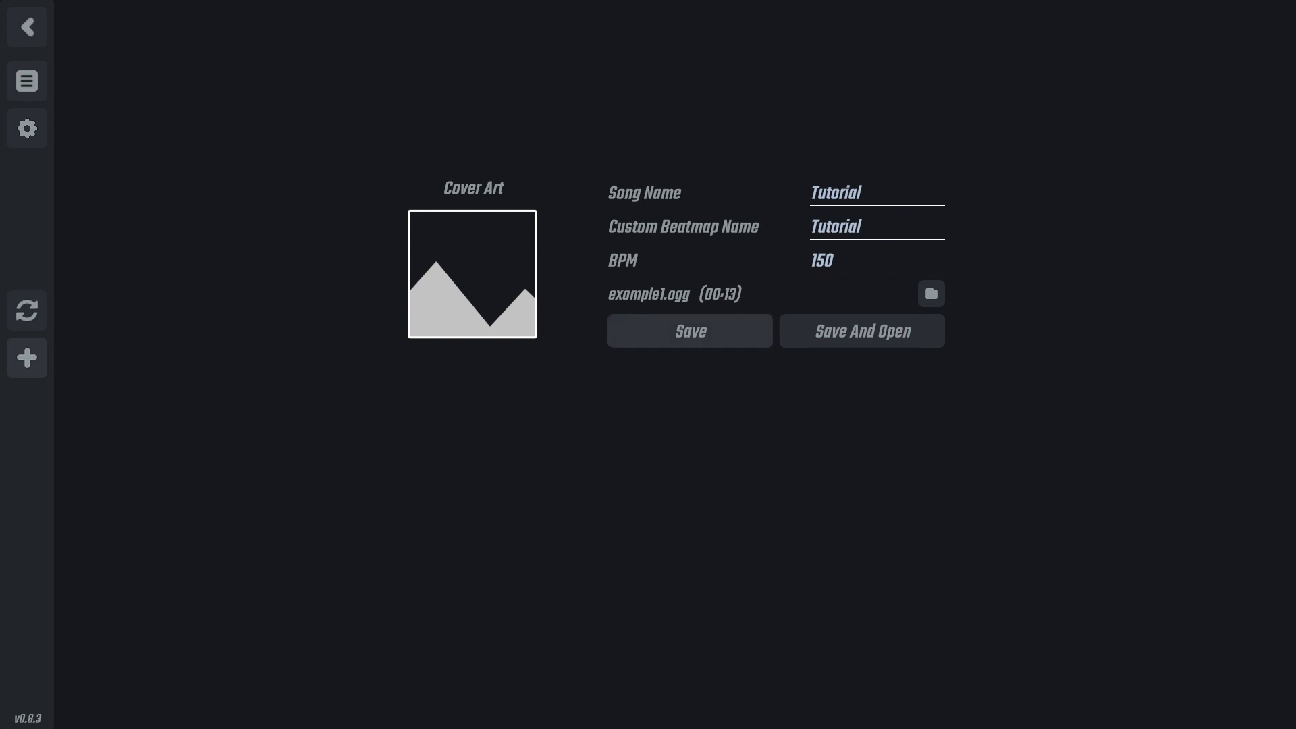
left_click(862, 331)
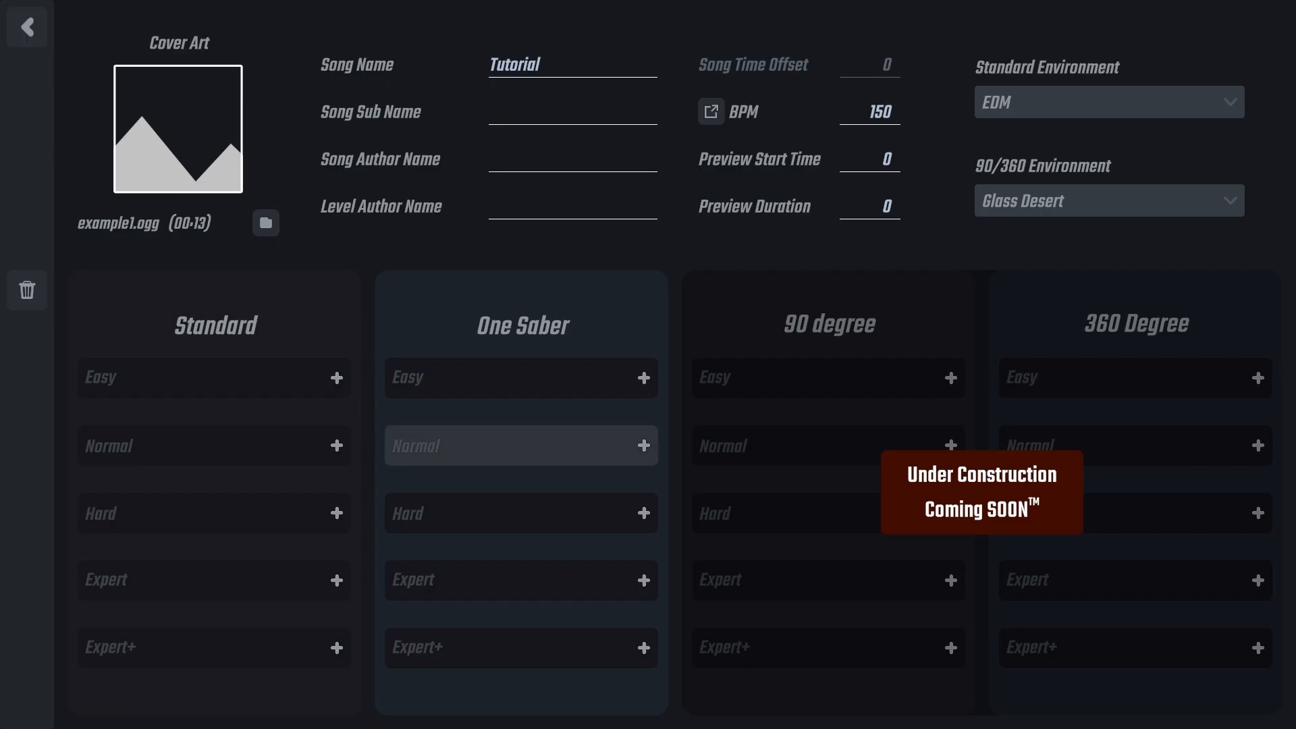
- Fill in the song sub name with the featured artist, and enter the song author's and level author's names
left_click(540, 65)
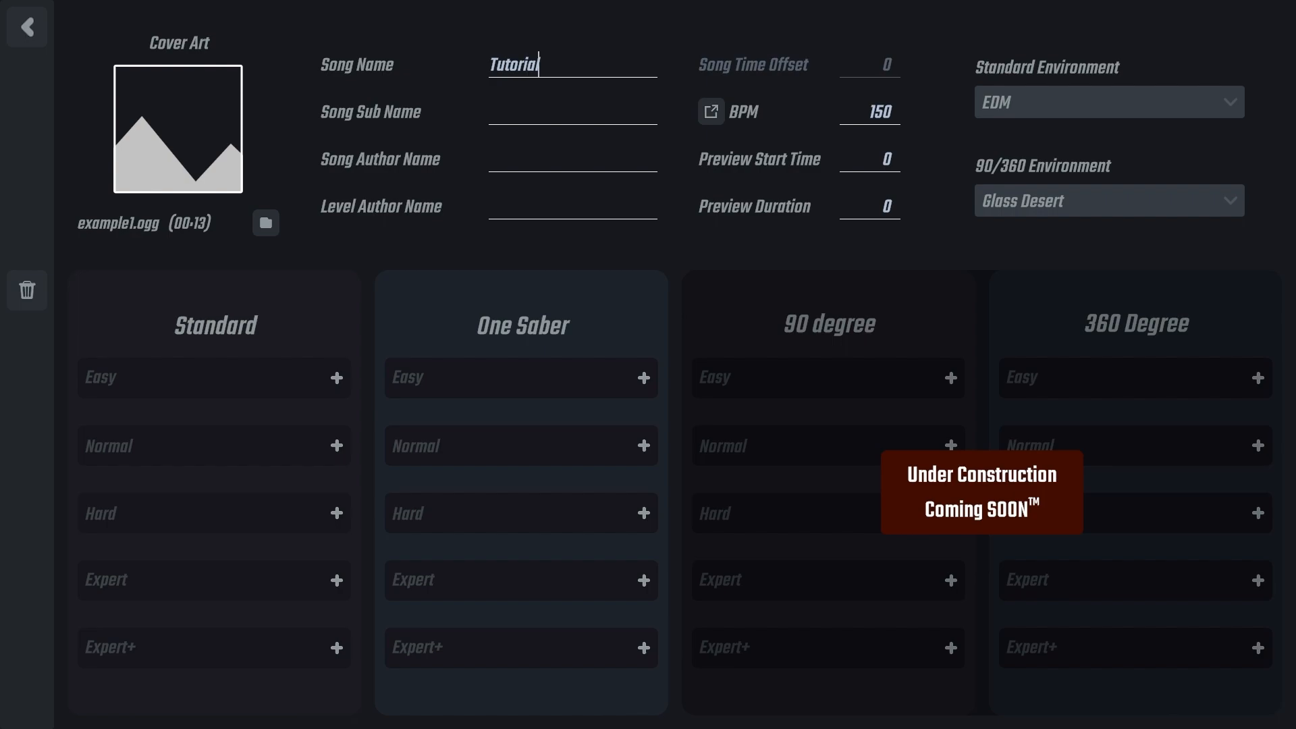
left_click(534, 112)
type("(feat. Purple)")
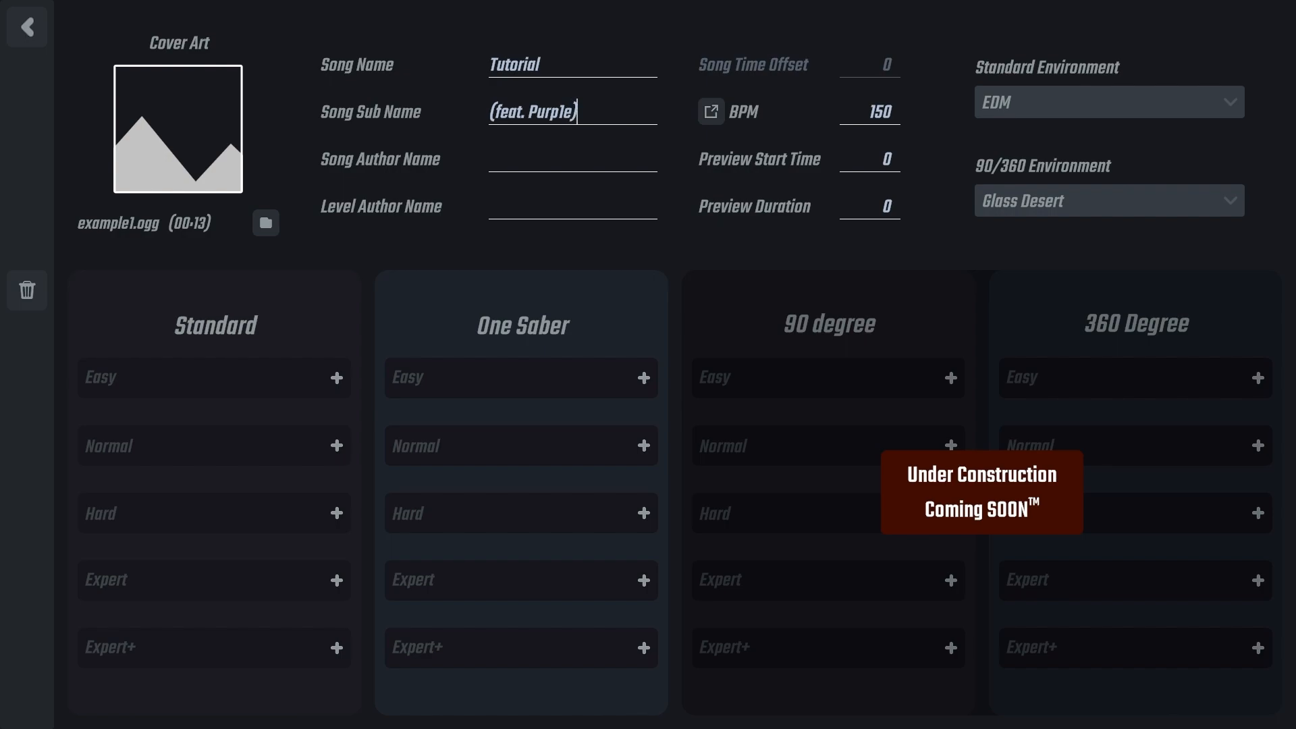
left_click(491, 159)
type("Purple")
double_click(505, 159)
left_click(524, 160)
left_click(493, 206)
type("Purple")
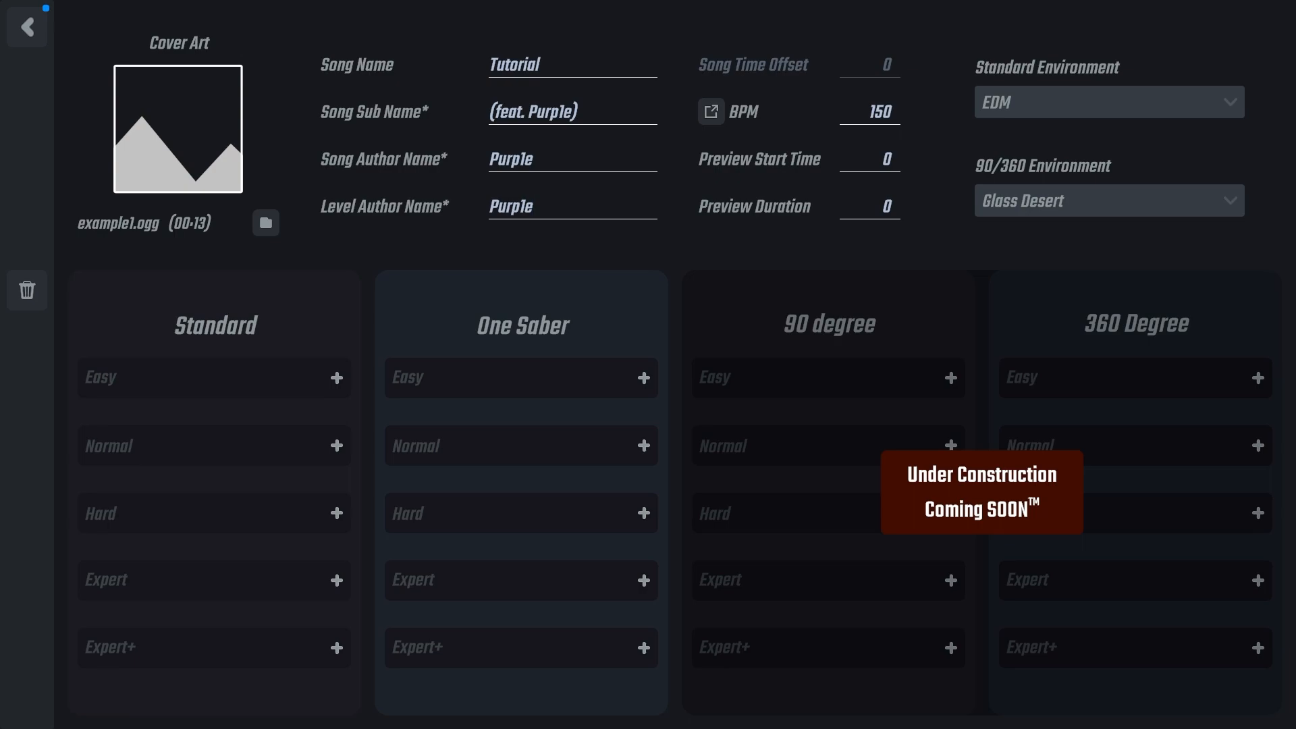
left_click_drag(505, 207, 535, 207)
- Set the song's preview duration to 10
left_click(882, 159)
left_click(882, 207)
left_click(892, 160)
left_click(892, 207)
left_click(882, 160)
left_click_drag(882, 159, 892, 159)
left_click(892, 159)
left_click(882, 159)
left_click(892, 160)
left_click(882, 160)
left_click(883, 207)
left_click_drag(882, 207, 892, 207)
left_click(892, 206)
left_click(892, 159)
left_click(891, 207)
left_click(892, 159)
left_click(892, 206)
key("BackSpace")
type("10")
key("Return")
- Browse the available standard environments and pick EDM
left_click(1109, 102)
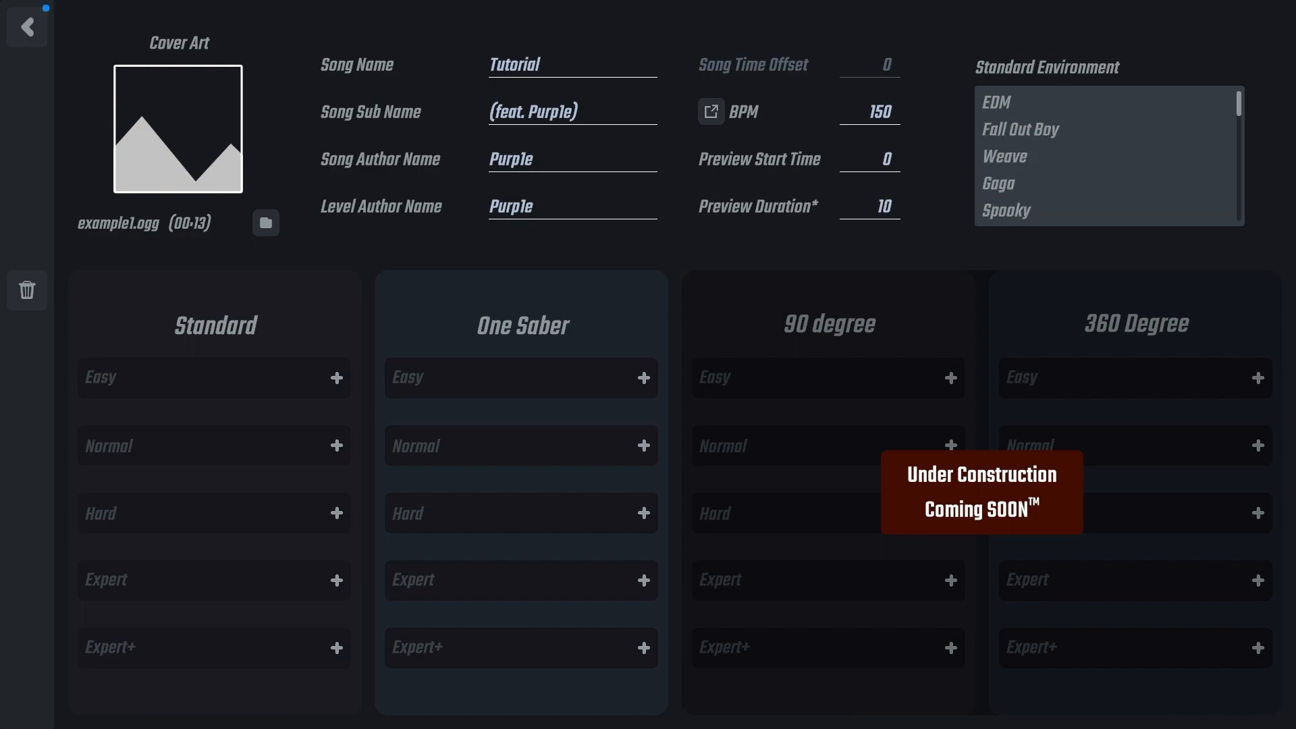
scroll(1107, 156, "down", 4)
scroll(1107, 156, "up", 4)
left_click(1107, 102)
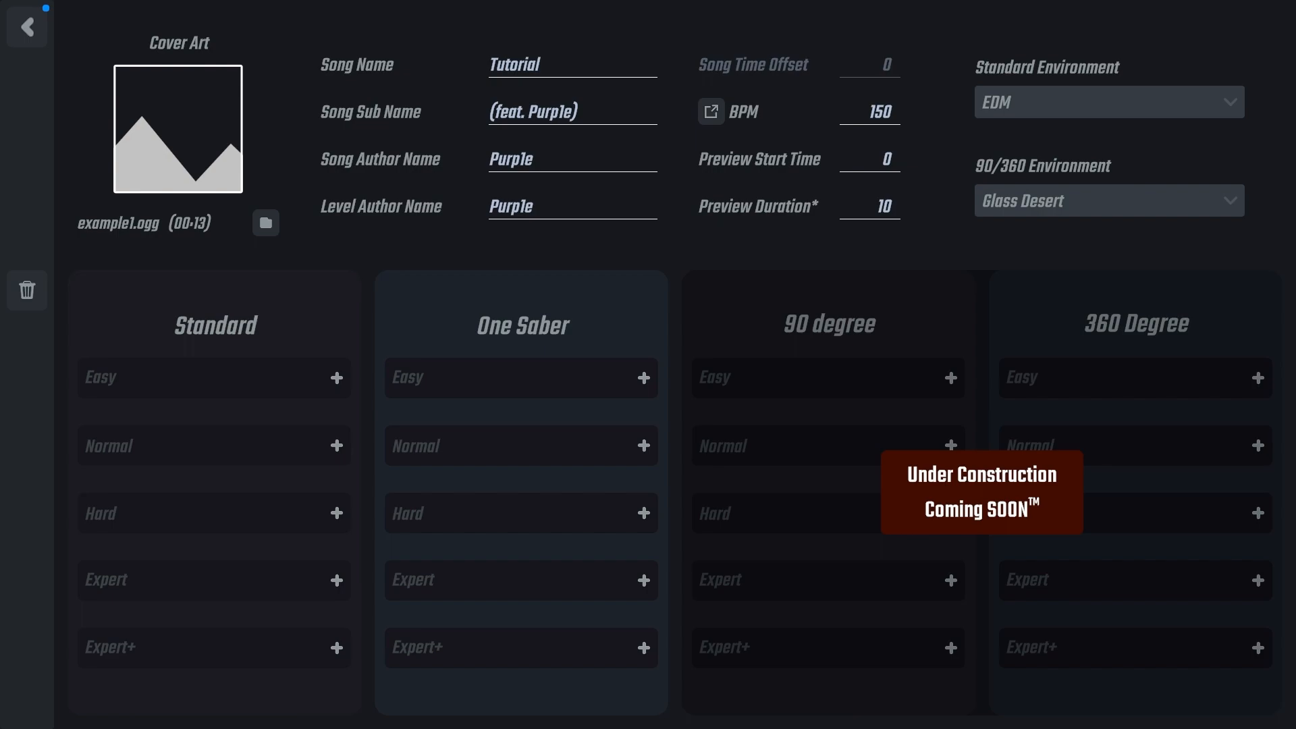
- Save the song settings and continue to the BPM editor
key("ctrl+s")
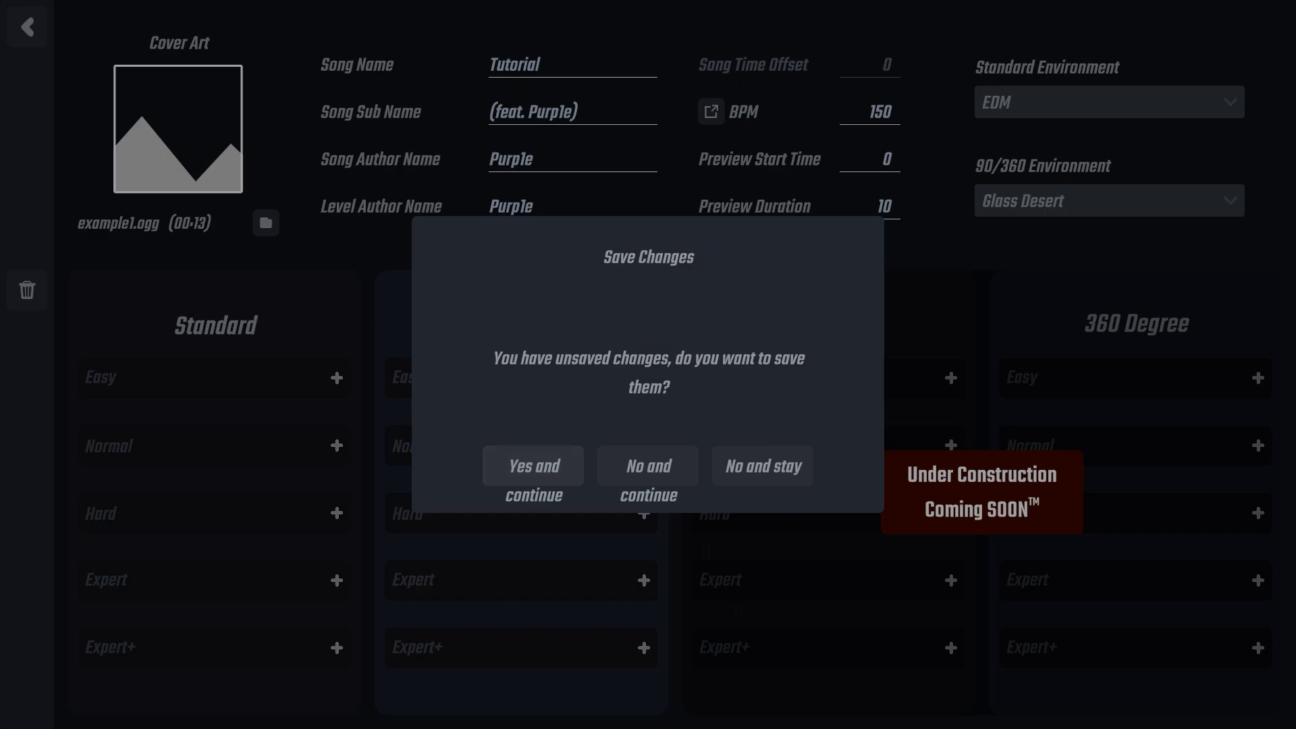
left_click(534, 466)
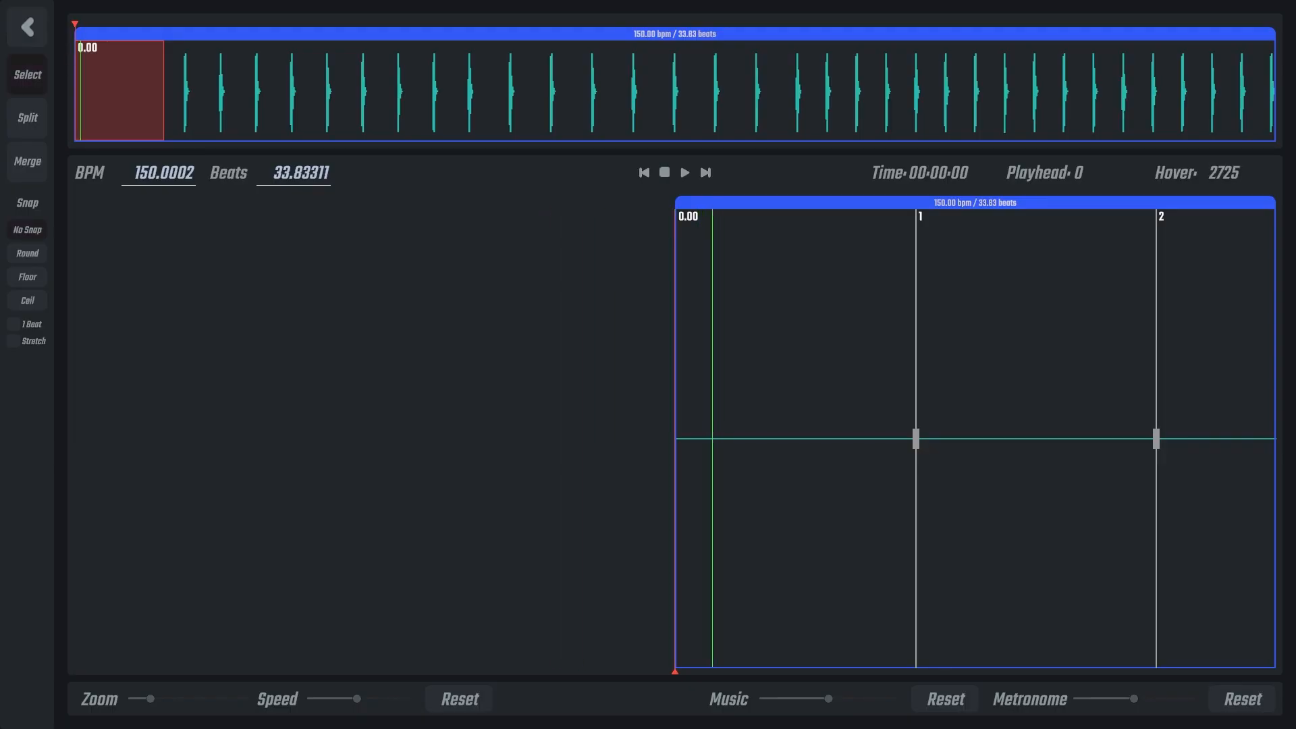
- Try to align beat 3 with the first click's onset by stretching the whole BPM region, and undo it
key("space")
key("space")
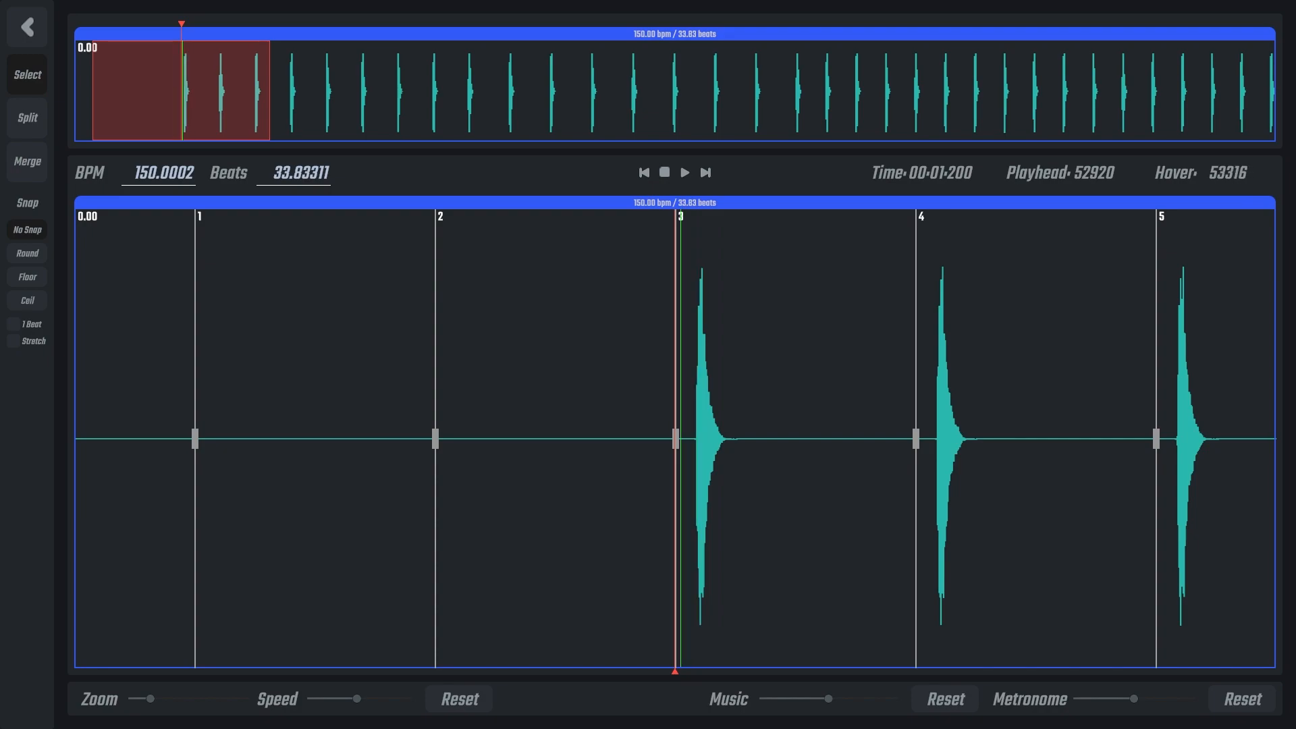
mouse_move(675, 439)
left_mouse_down()
mouse_move(700, 439)
mouse_move(323, 439)
mouse_move(696, 438)
left_mouse_up()
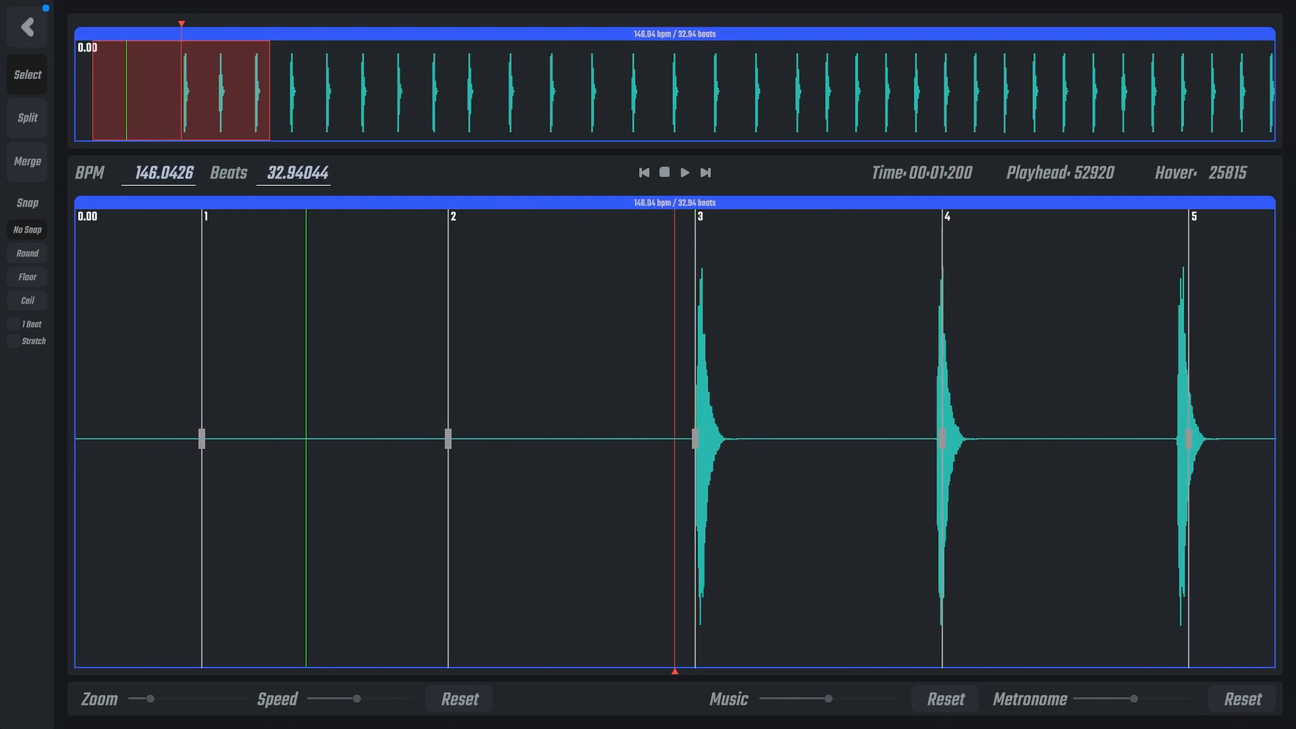
key("ctrl+z")
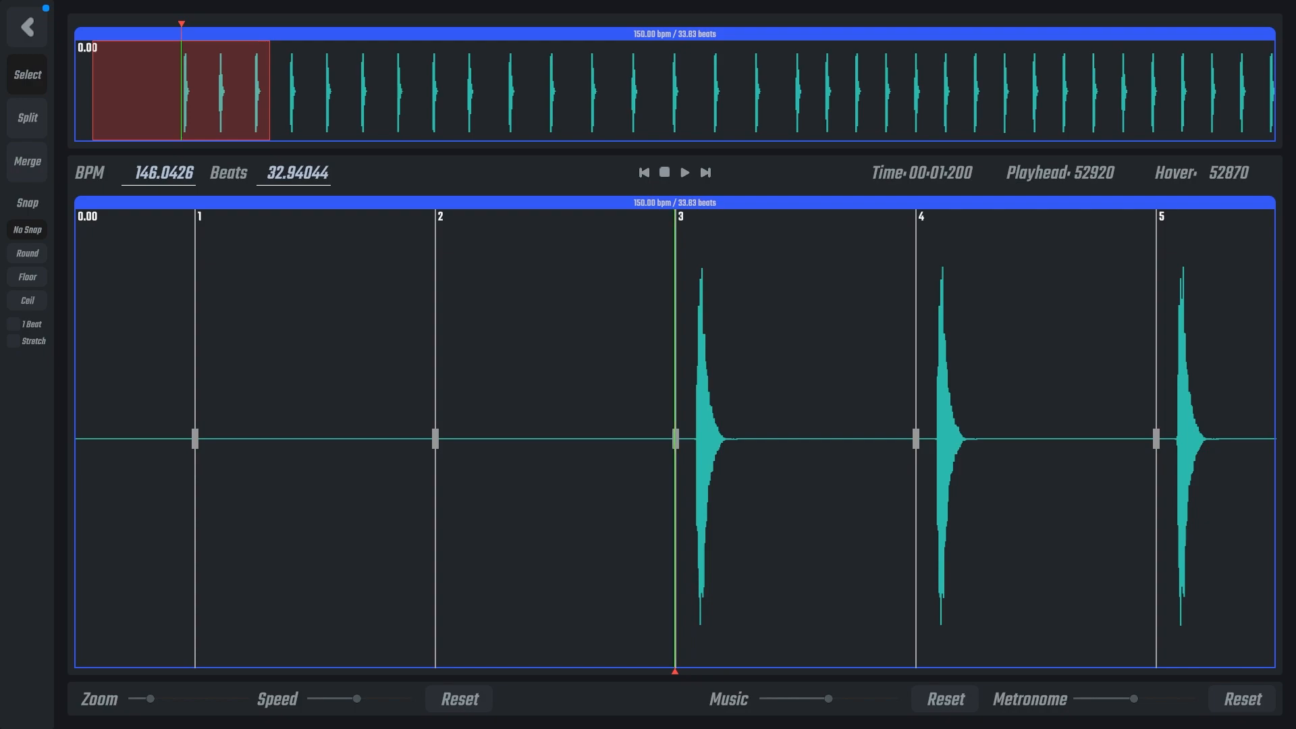
- Split the BPM region at the first click's onset, about beat 3.08, and move beat 3 of the first region onto the split
key("Home")
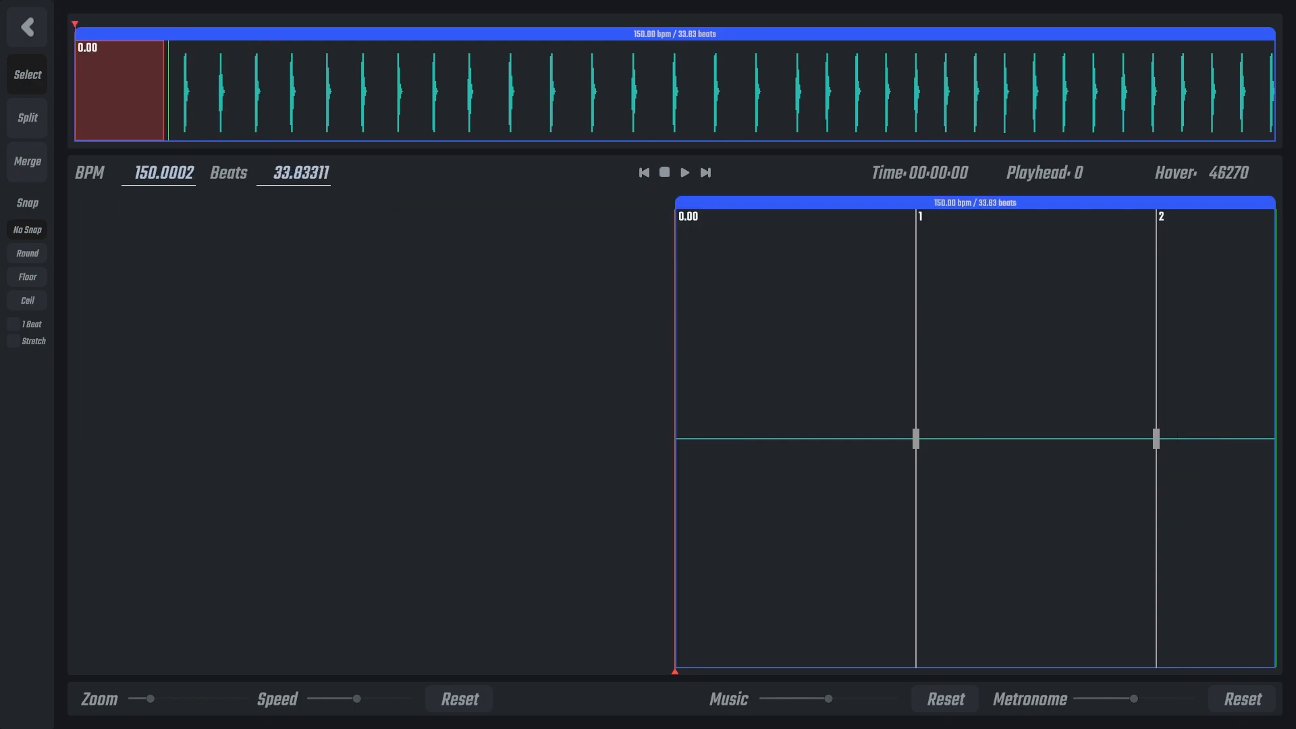
left_click(141, 91)
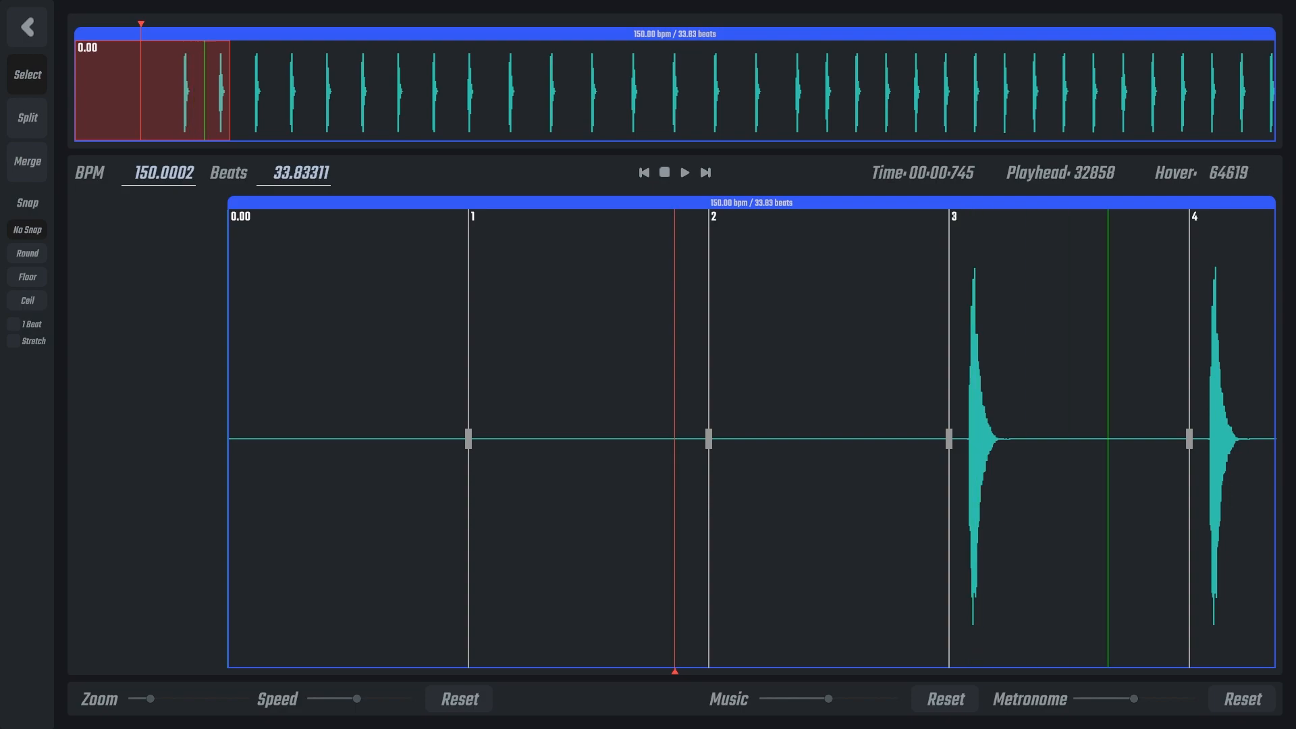
scroll(769, 439, "up", 14)
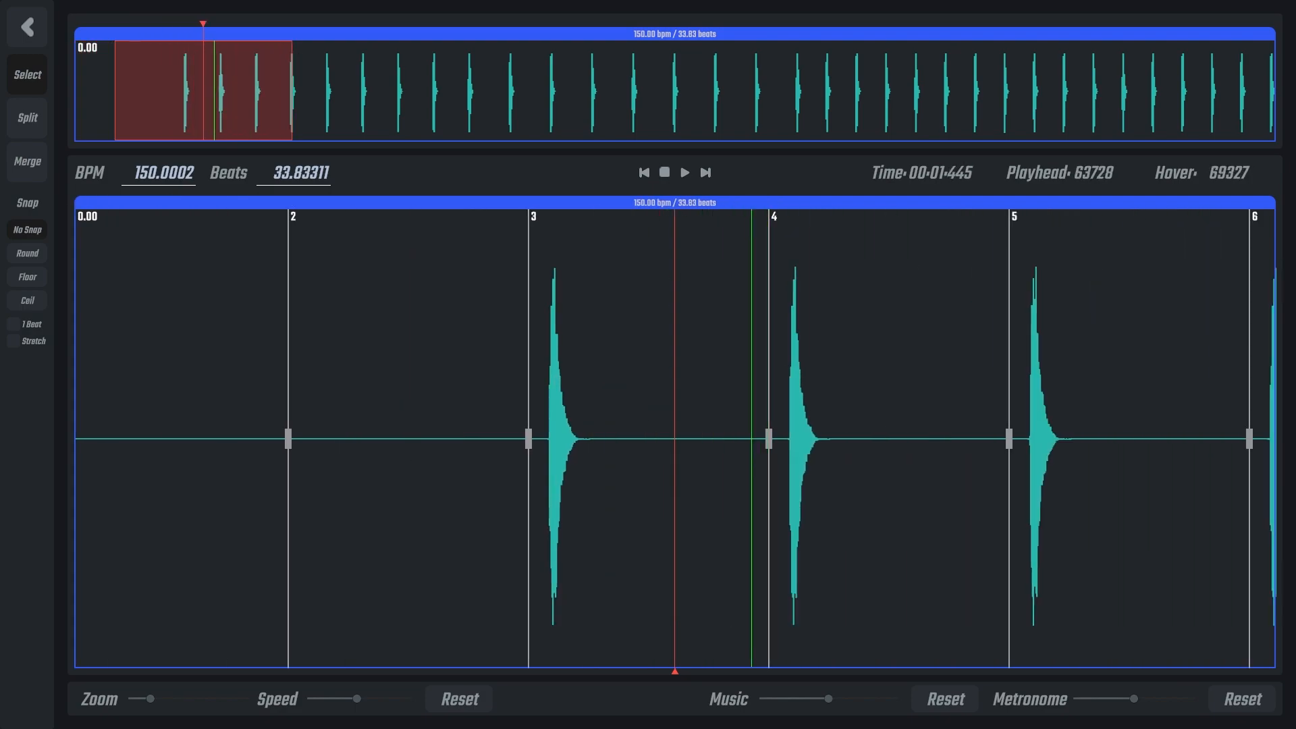
scroll(763, 439, "down", 7)
scroll(729, 439, "down", 2)
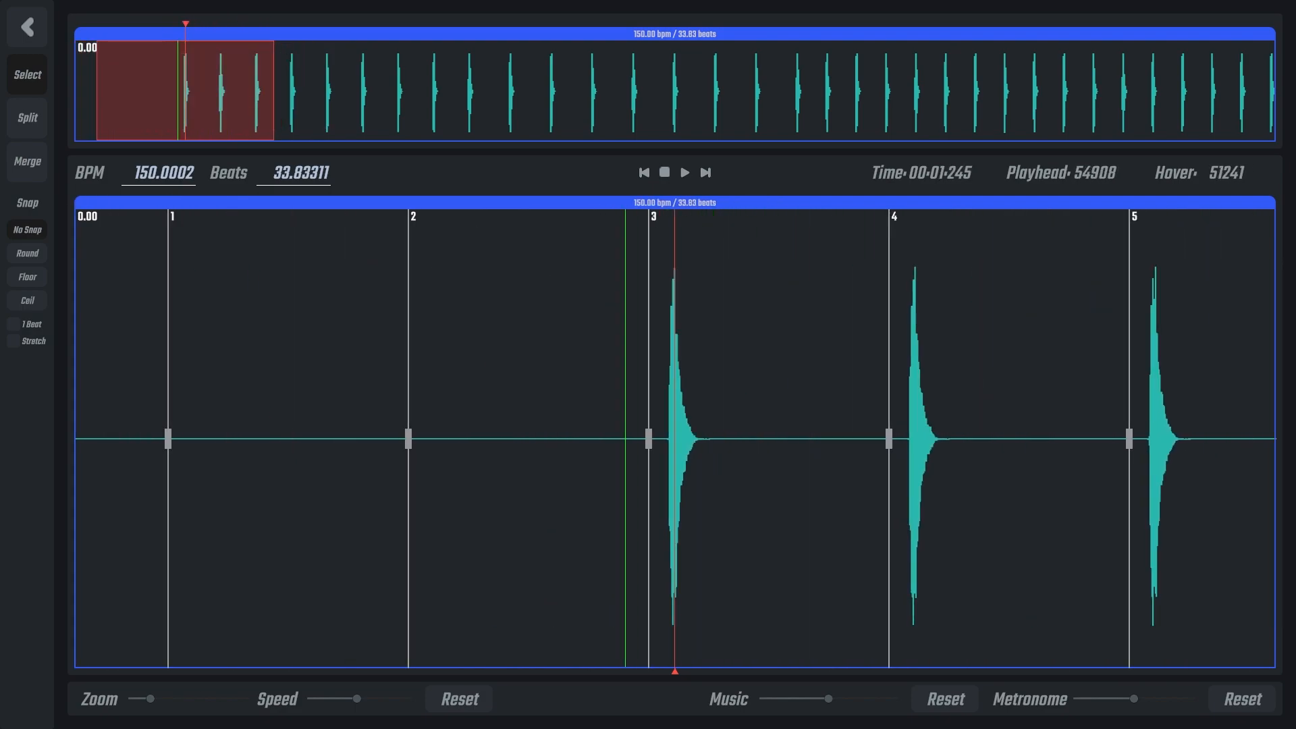
left_click(27, 118)
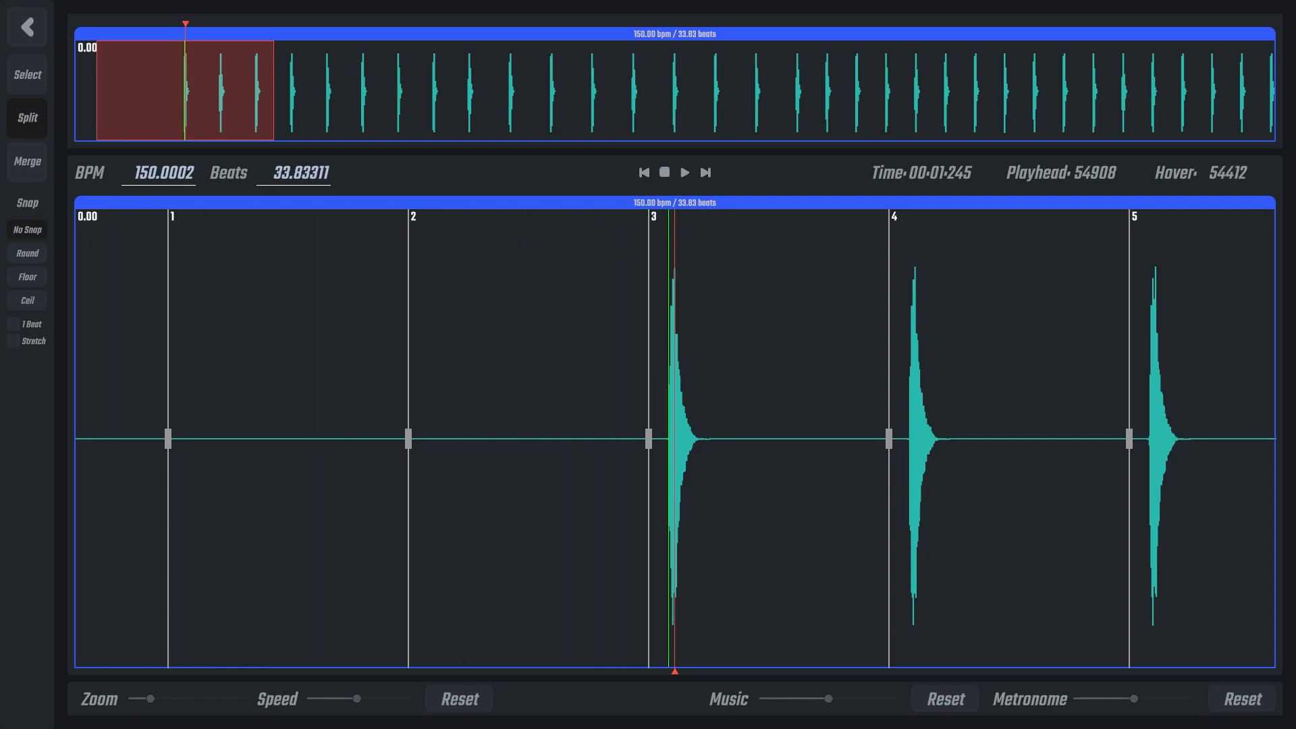
left_click(669, 437)
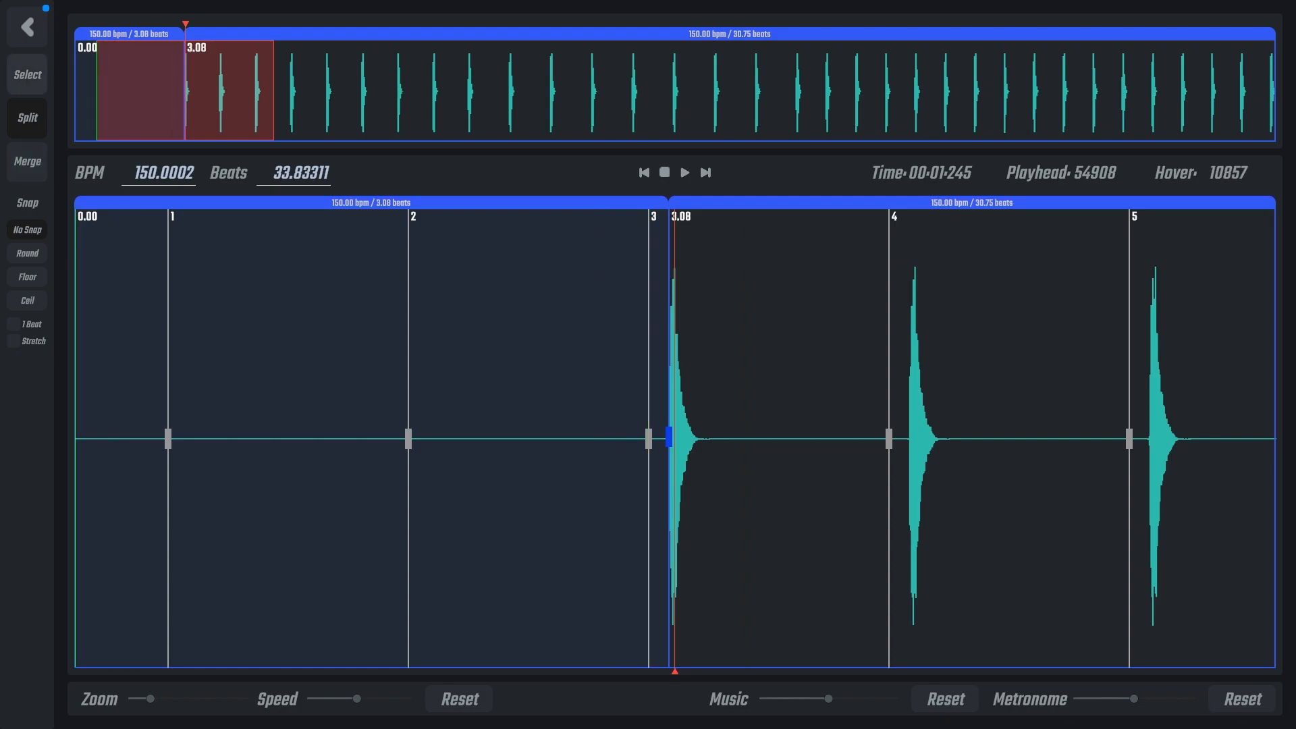
left_click(27, 74)
left_click_drag(648, 439, 669, 439)
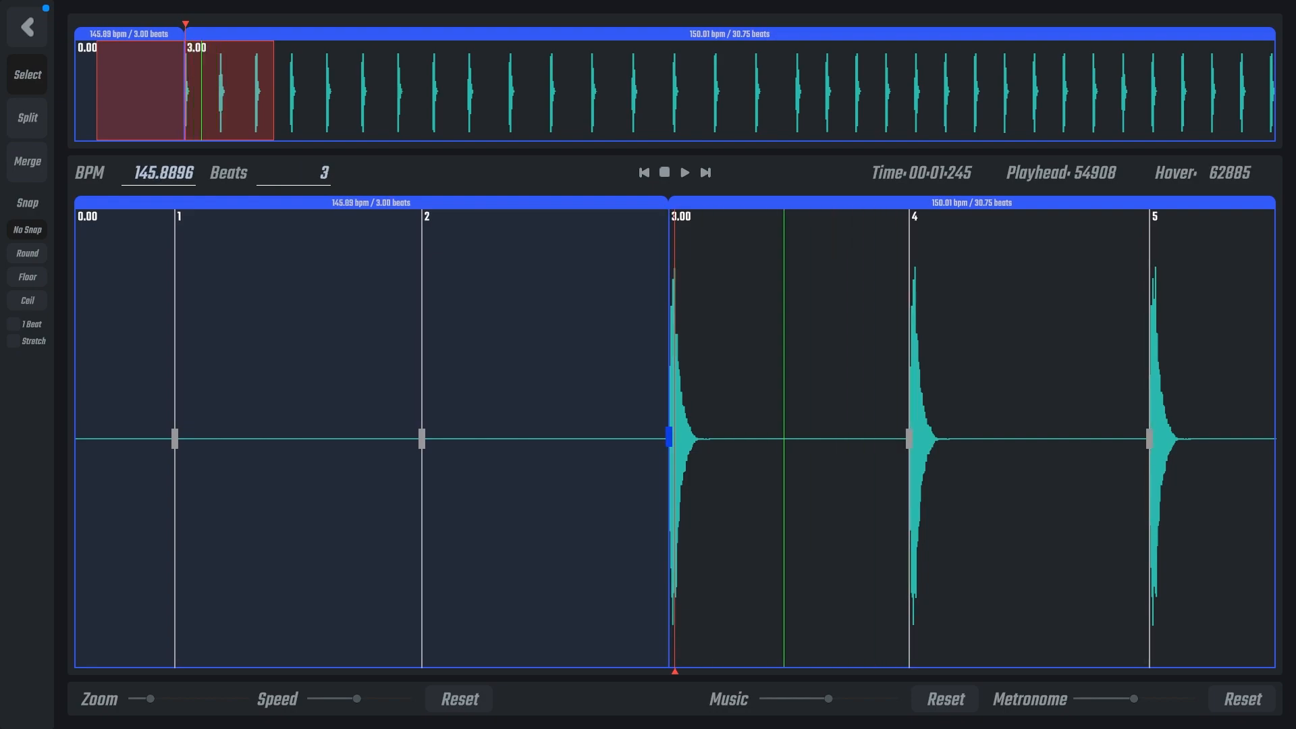
- Try moving beat 4 of the second region earlier, to about 188 BPM, and move it back to the second click's onset
scroll(773, 439, "up", 1)
scroll(816, 438, "down", 3)
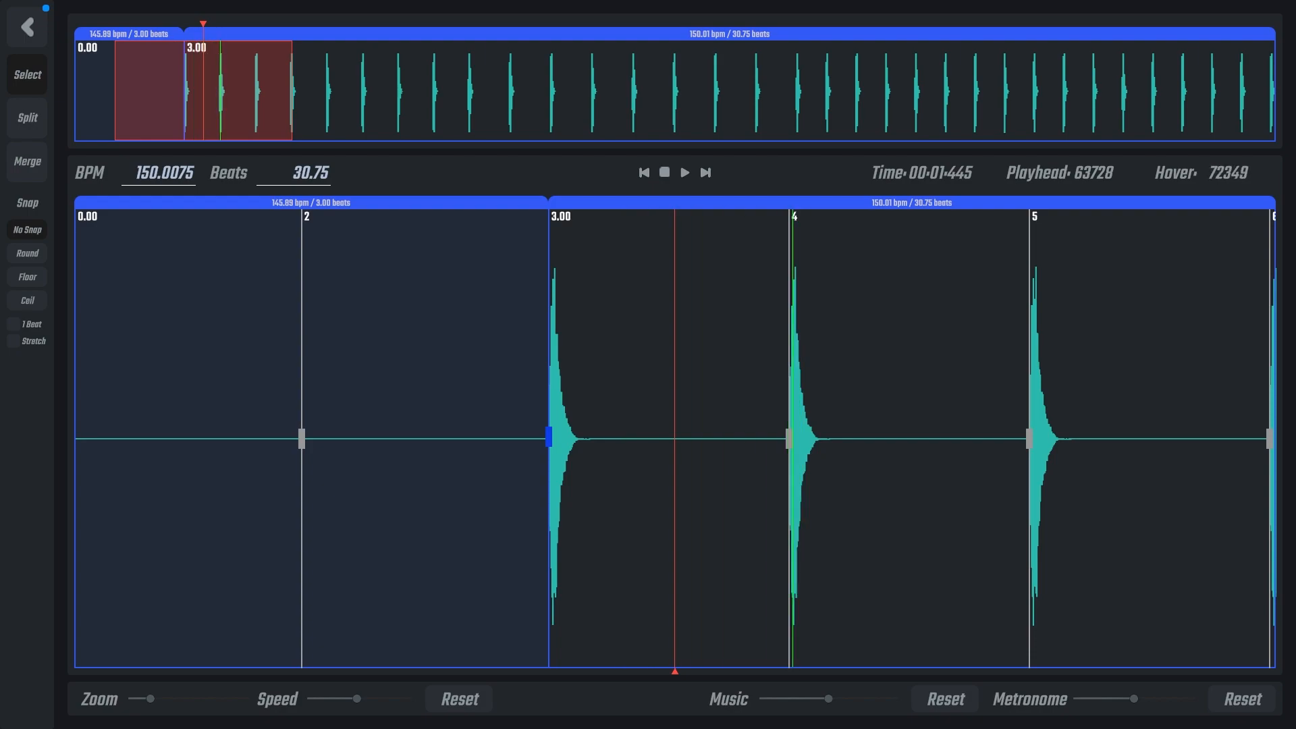
scroll(570, 439, "up", 2)
scroll(547, 439, "down", 8)
scroll(547, 438, "down", 1)
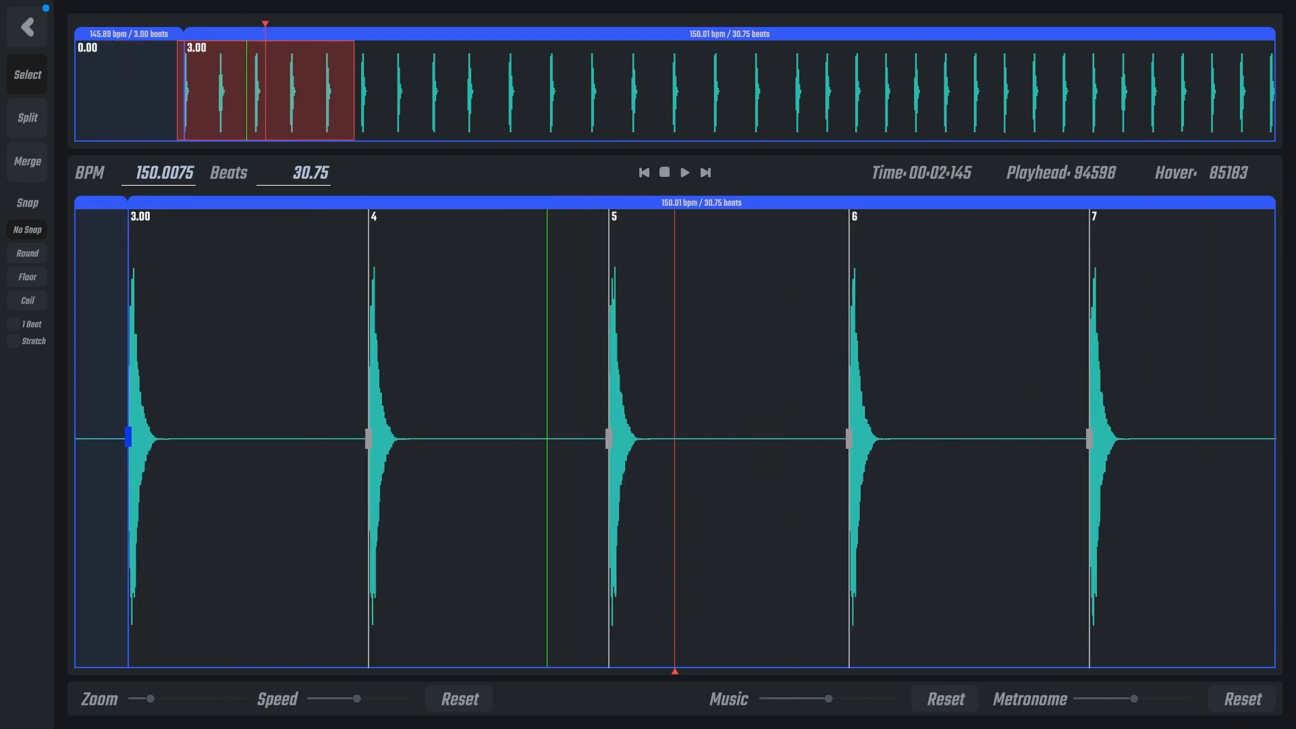
scroll(569, 439, "up", 2)
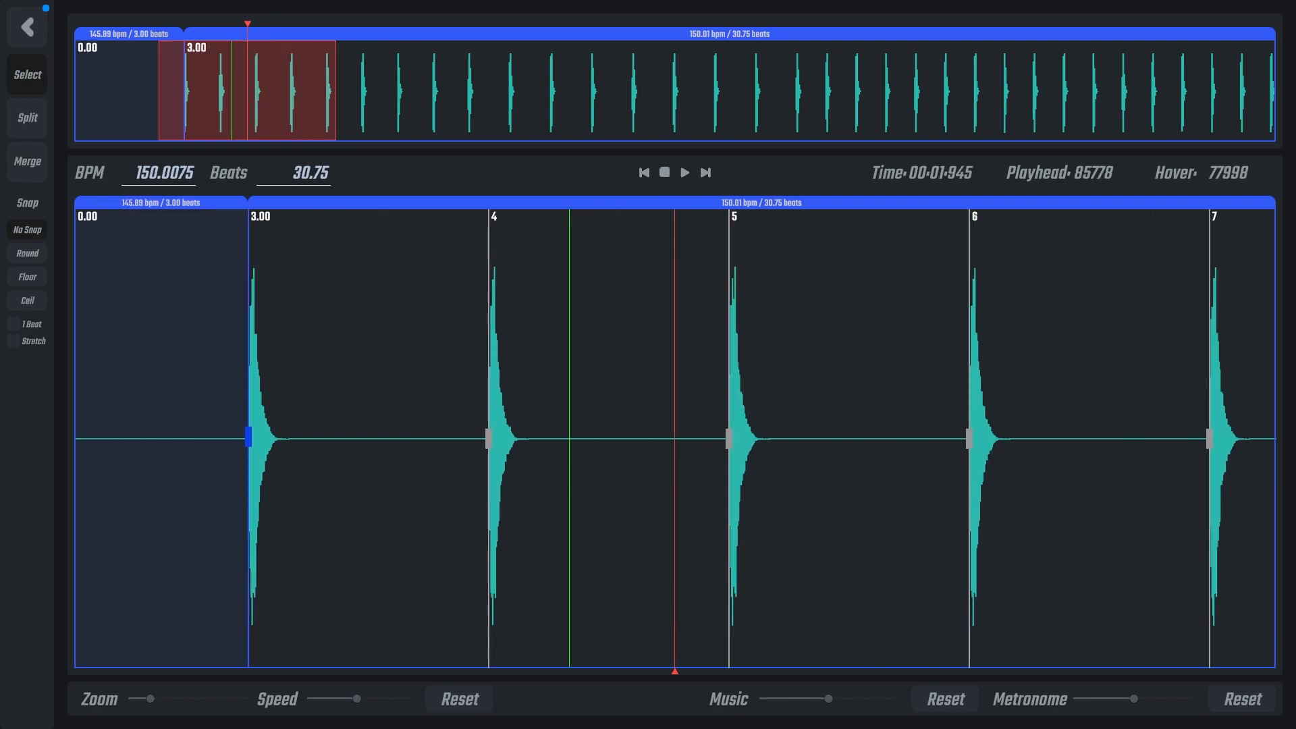
scroll(571, 439, "up", 2)
left_click_drag(609, 439, 561, 439)
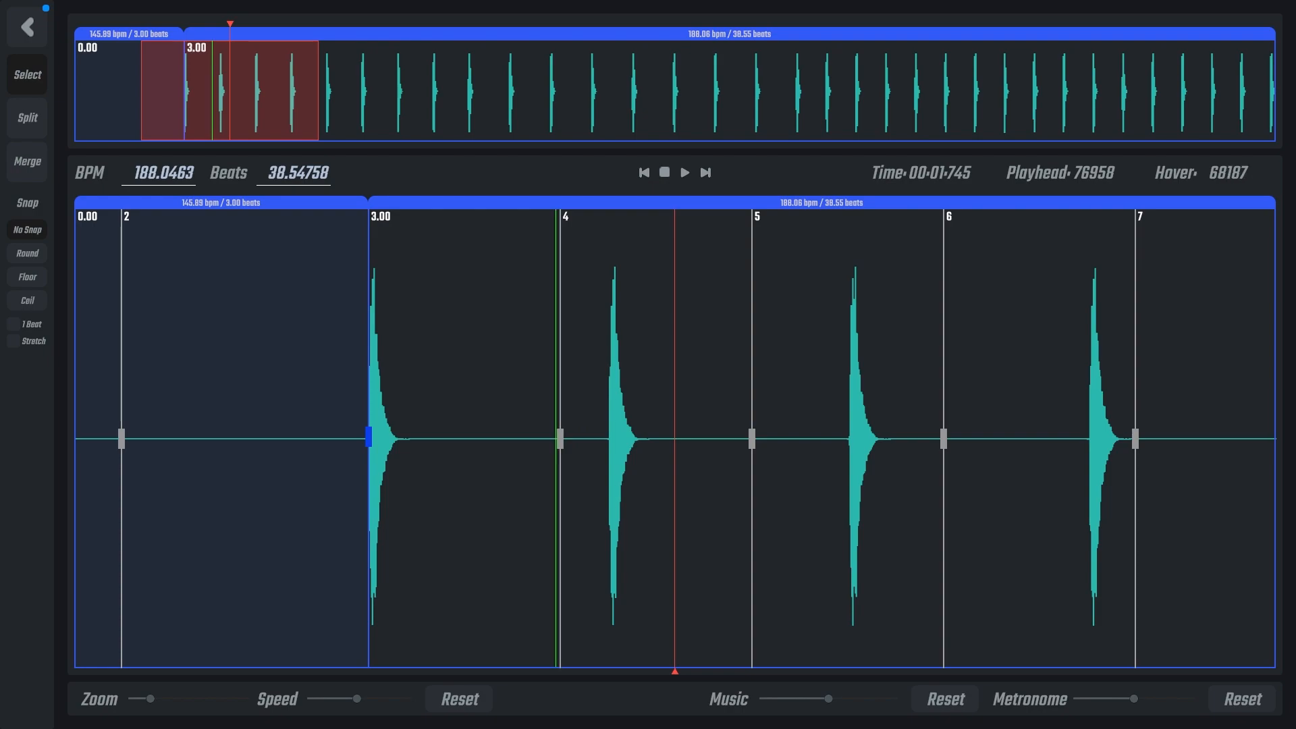
left_click_drag(559, 439, 609, 439)
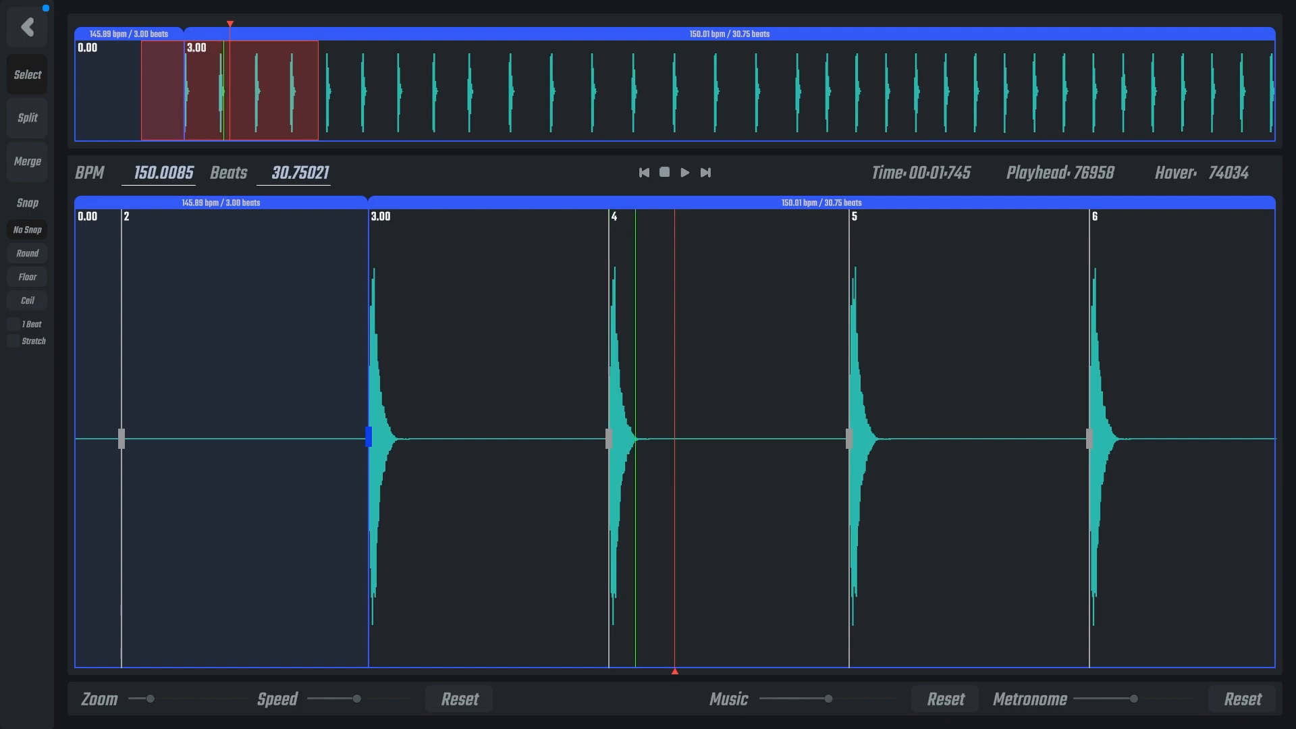
- Play back the second region and check how its beats line up with the clicks up to beat 13
key("space")
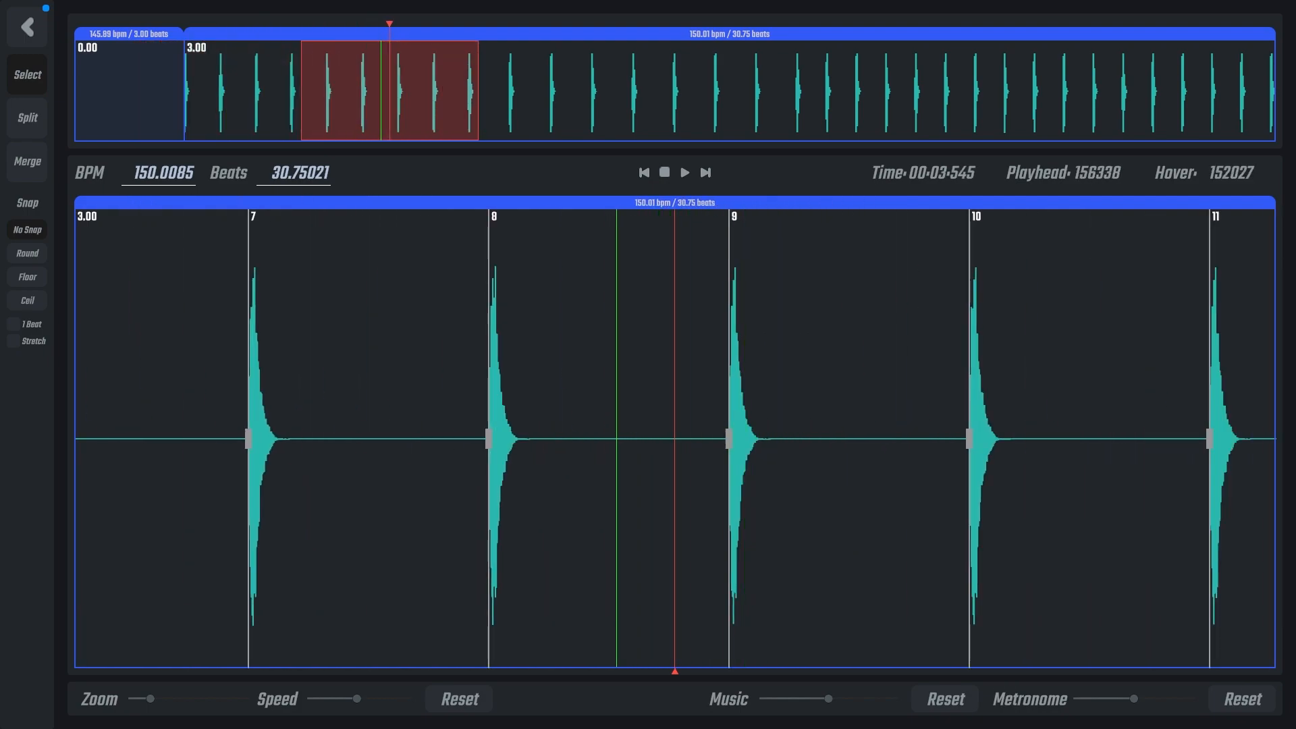
left_click_drag(364, 91, 215, 92)
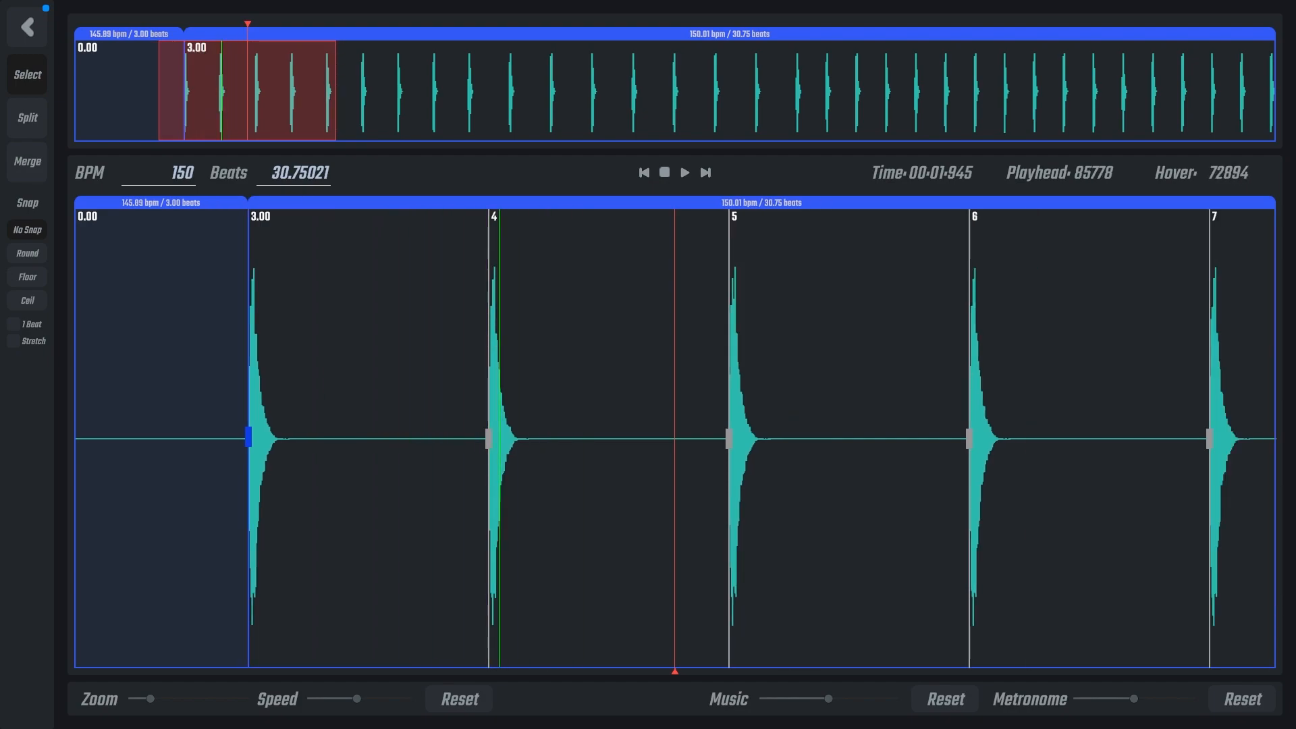
scroll(473, 439, "down", 2)
scroll(540, 438, "down", 2)
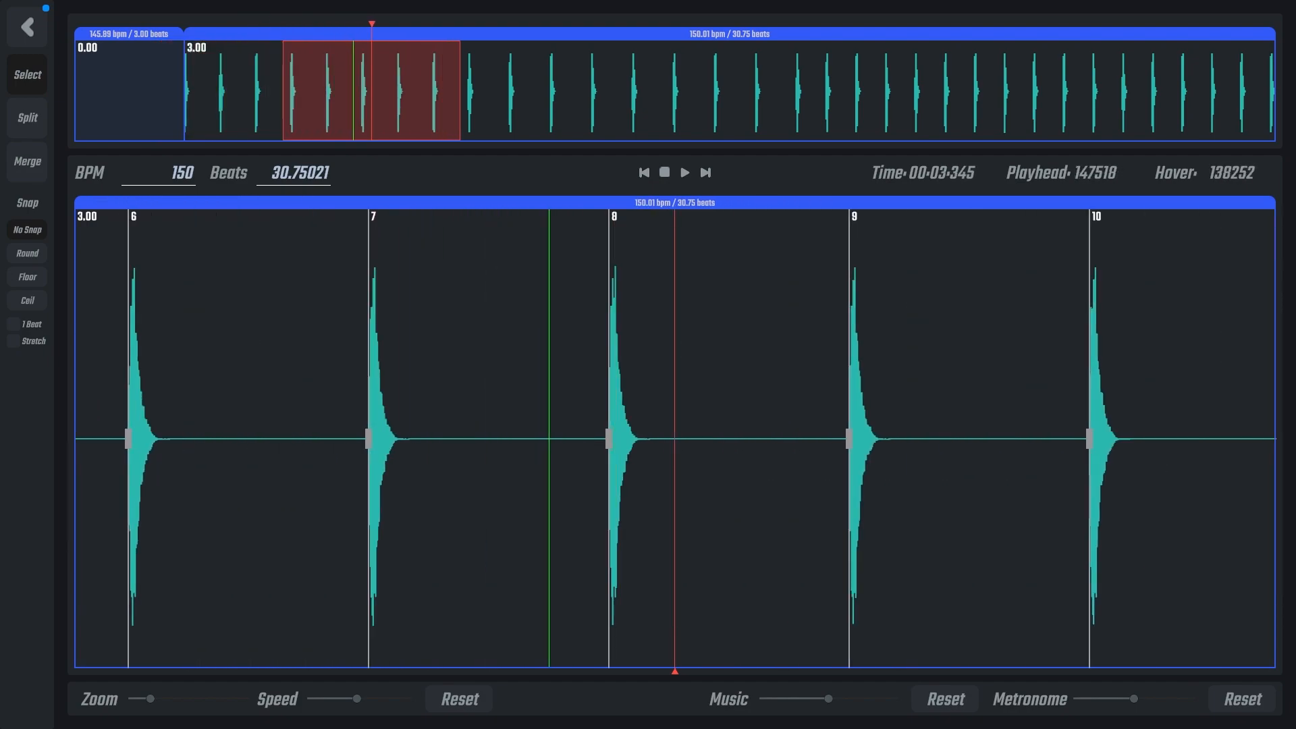
scroll(551, 439, "down", 4)
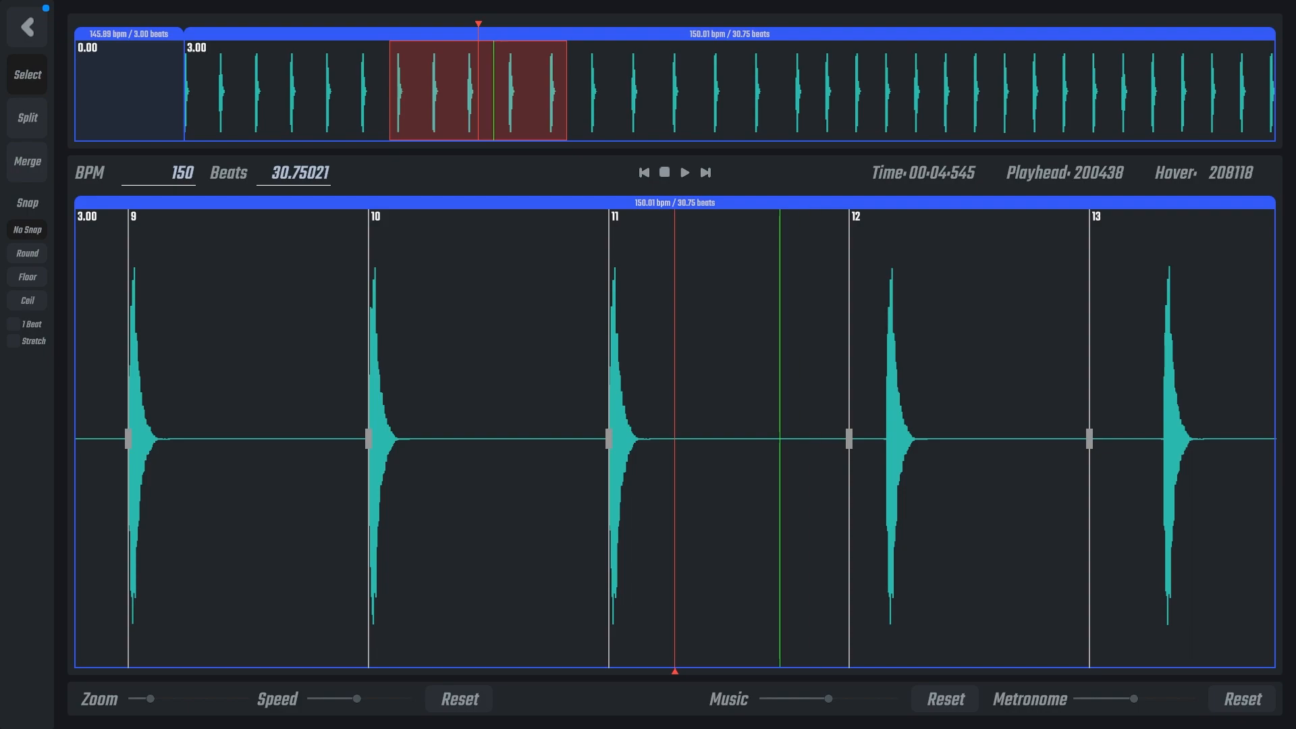
scroll(1030, 439, "down", 2)
scroll(766, 439, "up", 3)
scroll(696, 439, "up", 1)
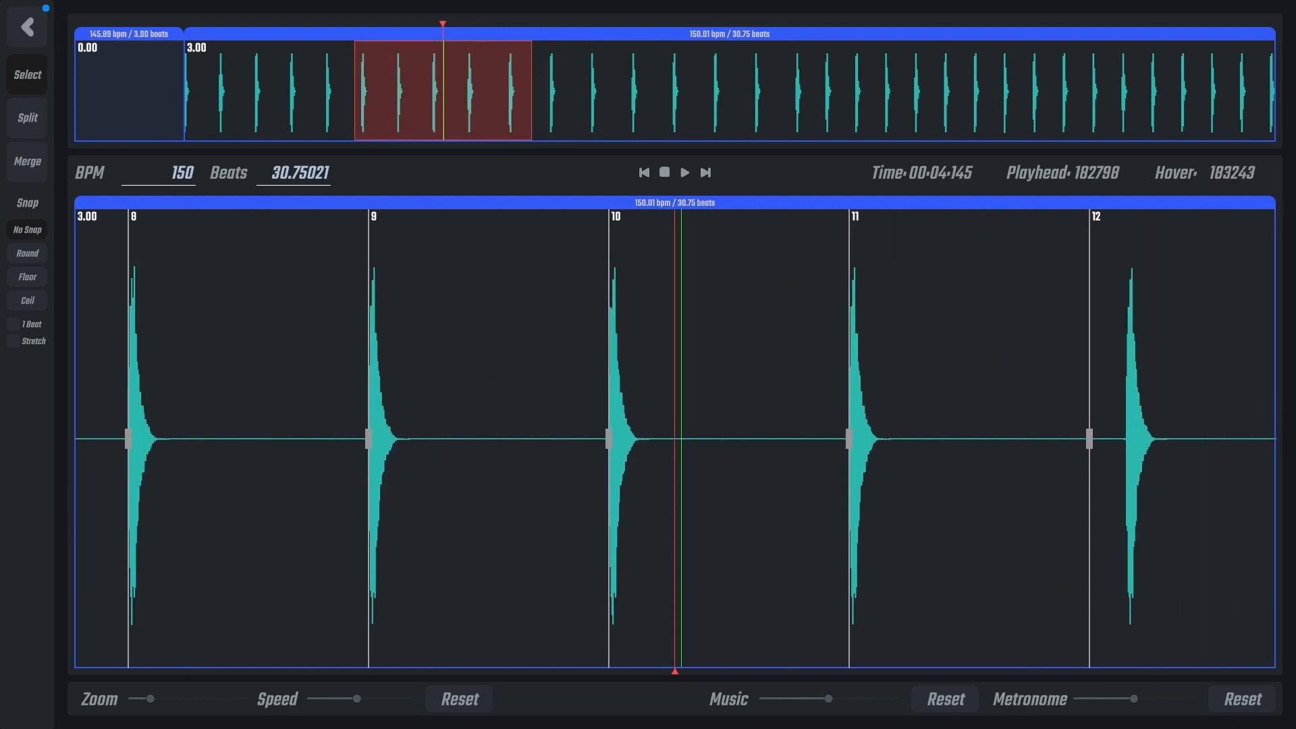
scroll(713, 439, "down", 2)
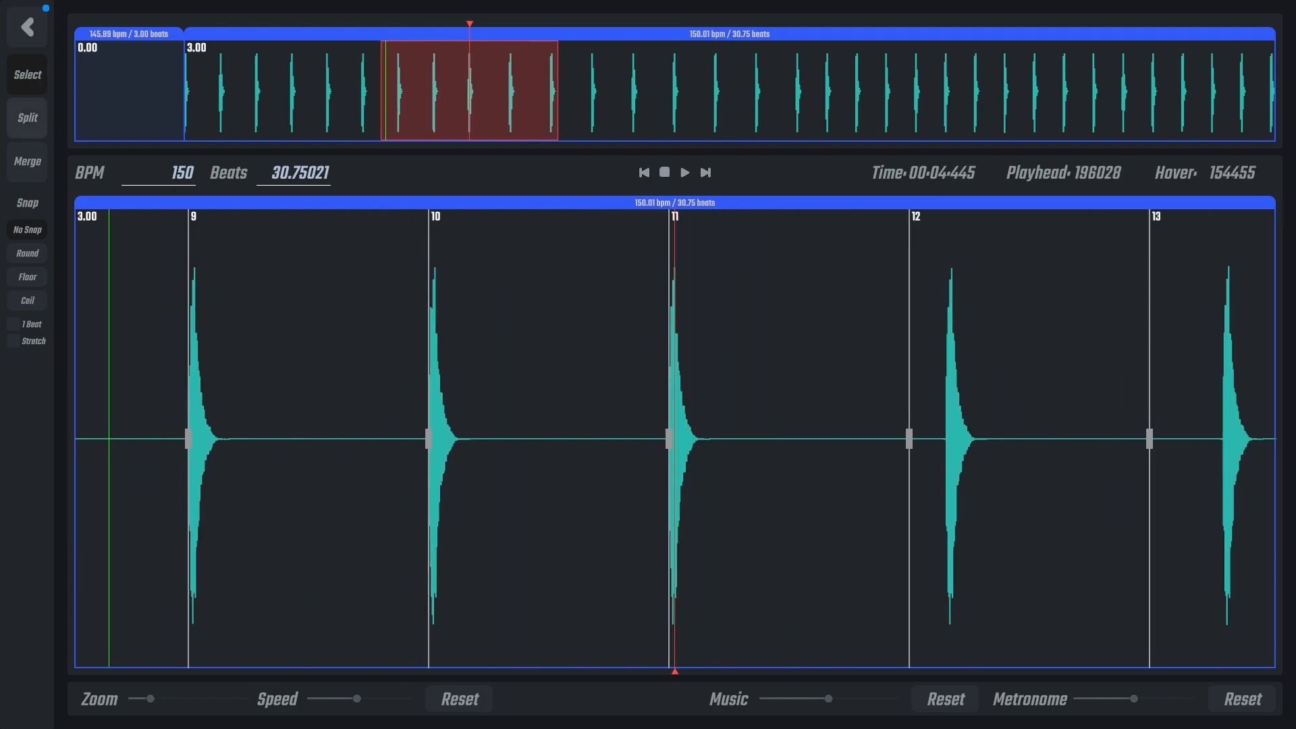
- Split the second BPM region exactly at beat 11, with snapping rounded to the nearest beat
left_click(27, 118)
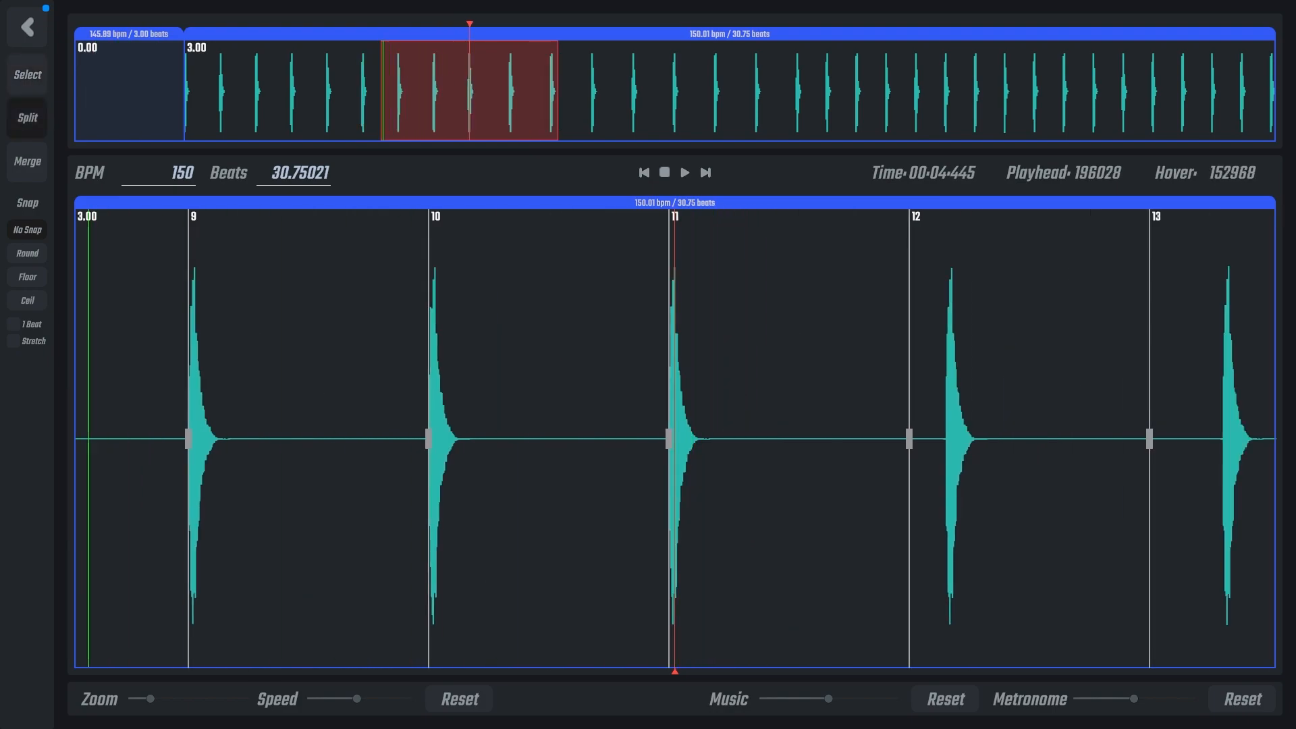
left_click(27, 253)
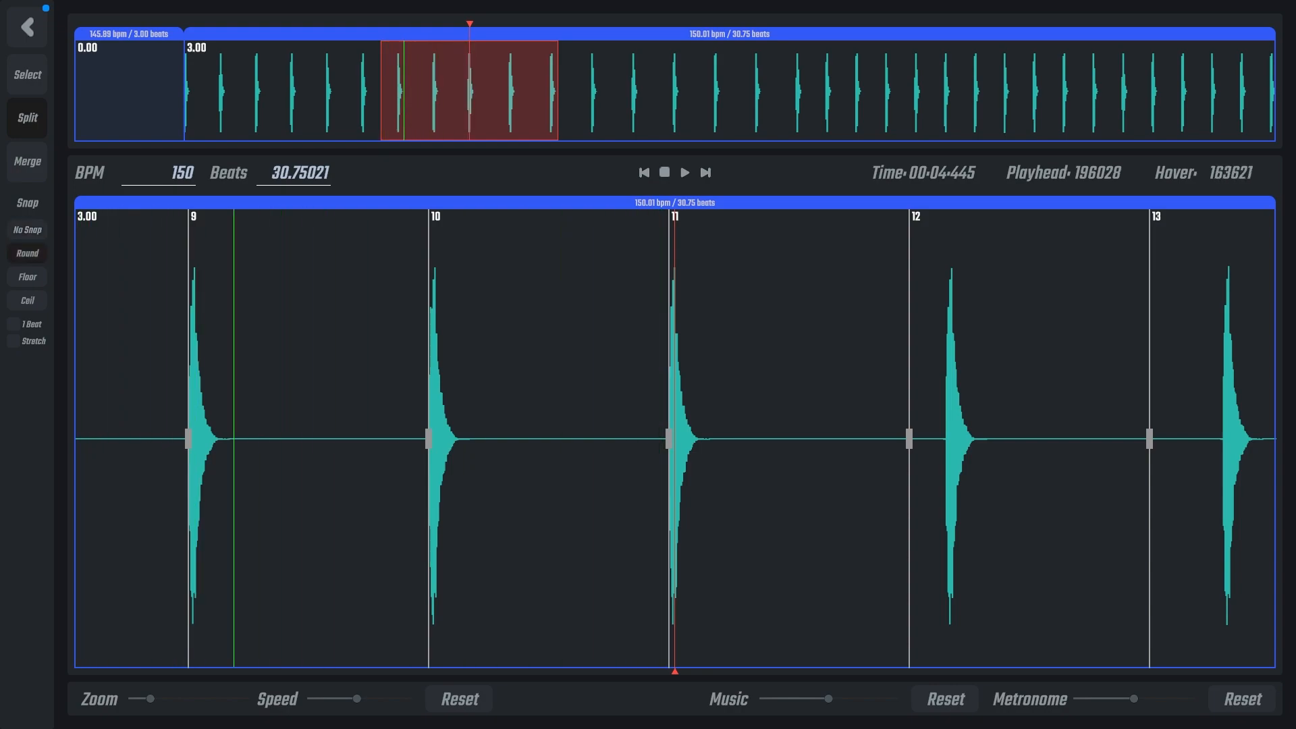
left_click(27, 253)
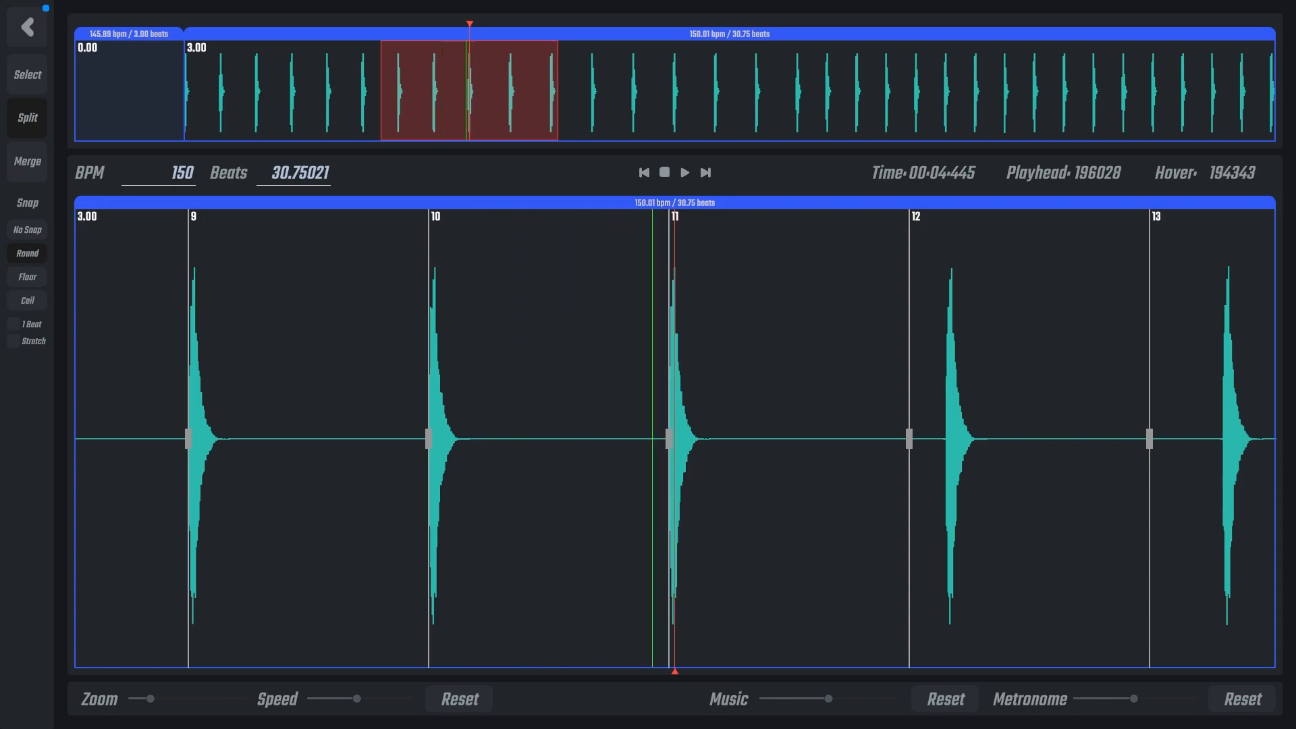
left_click(27, 162)
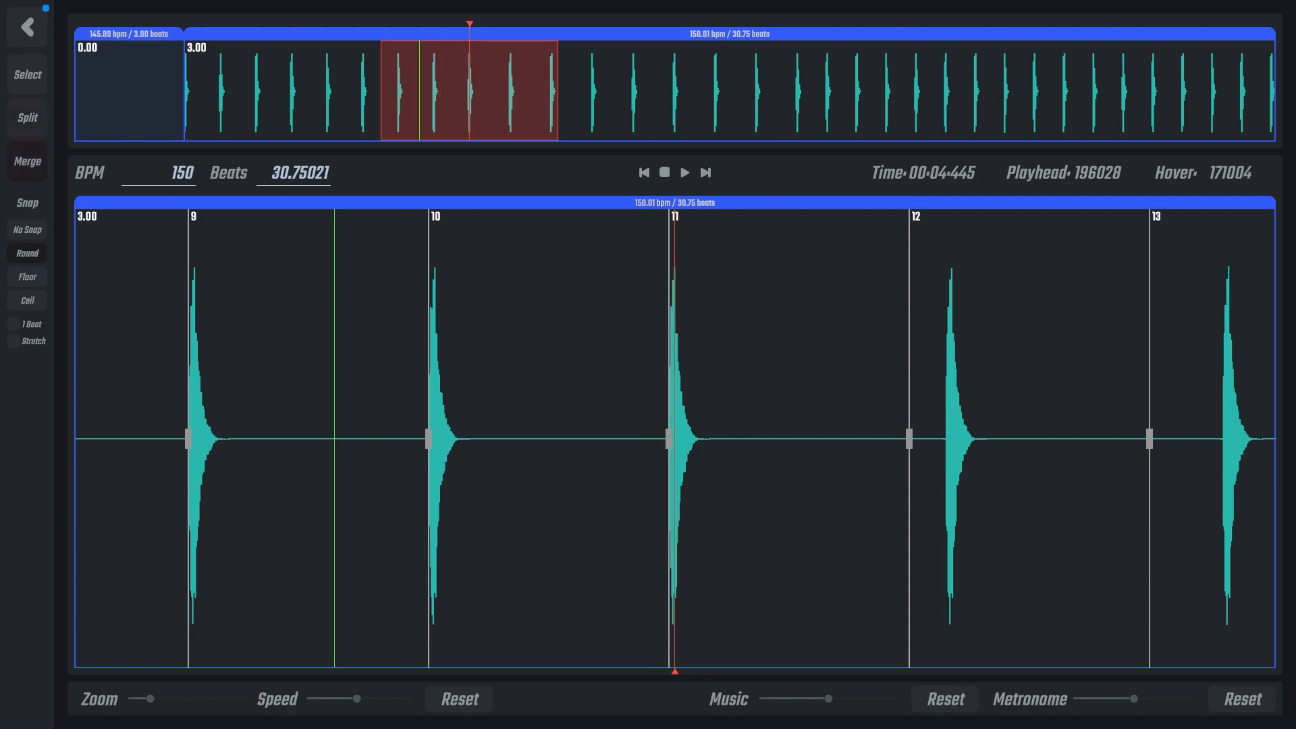
left_click(27, 117)
left_click(27, 277)
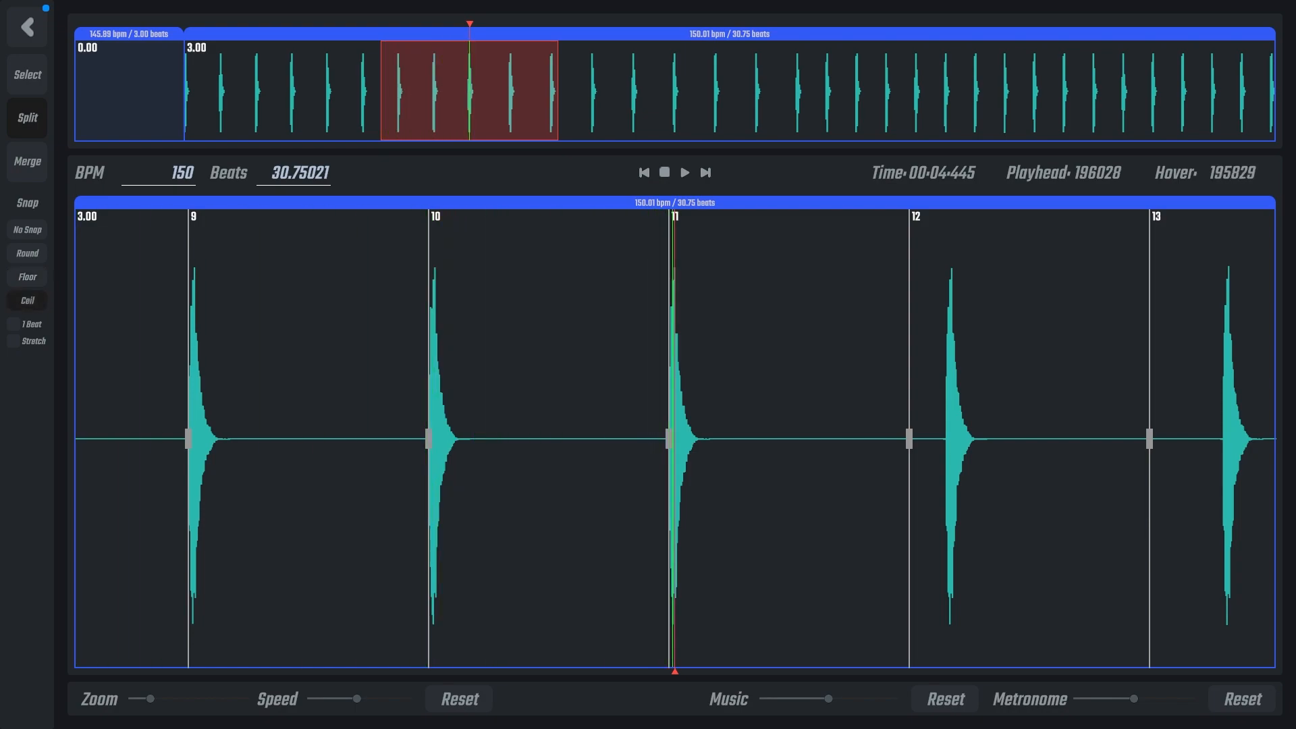
left_click(27, 253)
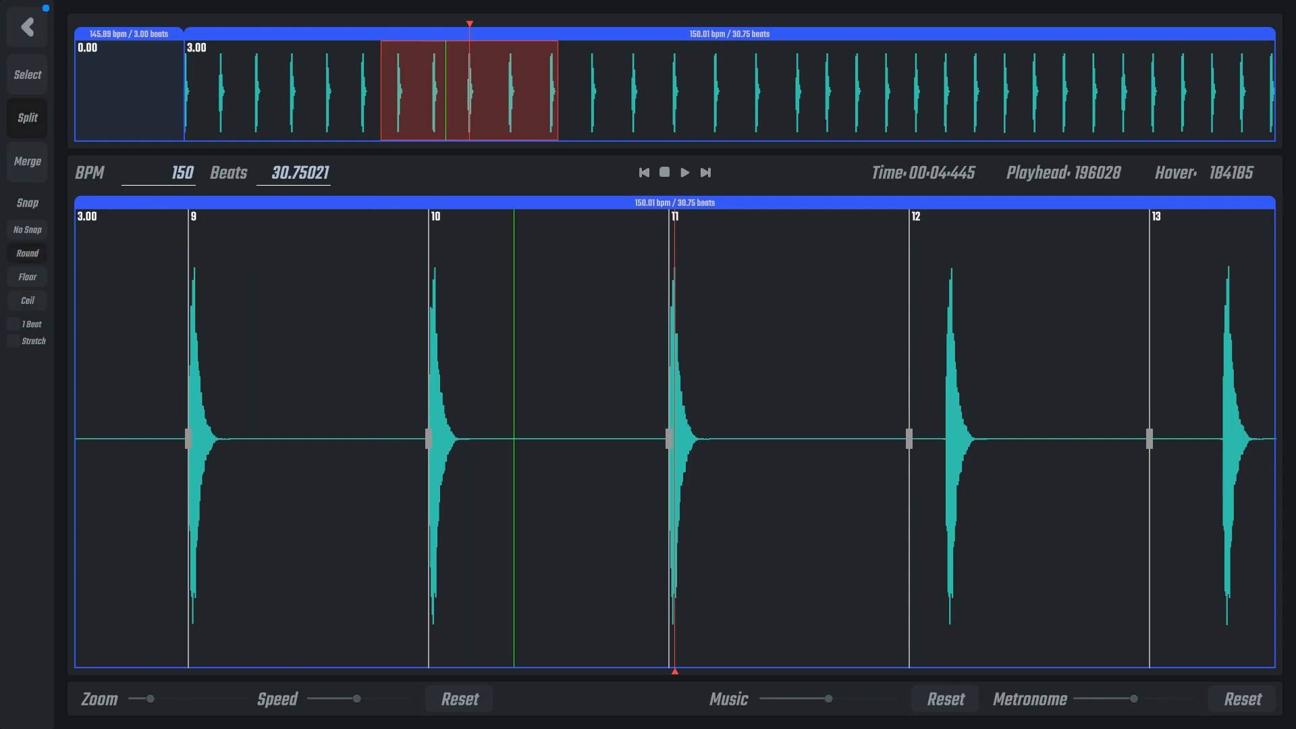
left_click(669, 439)
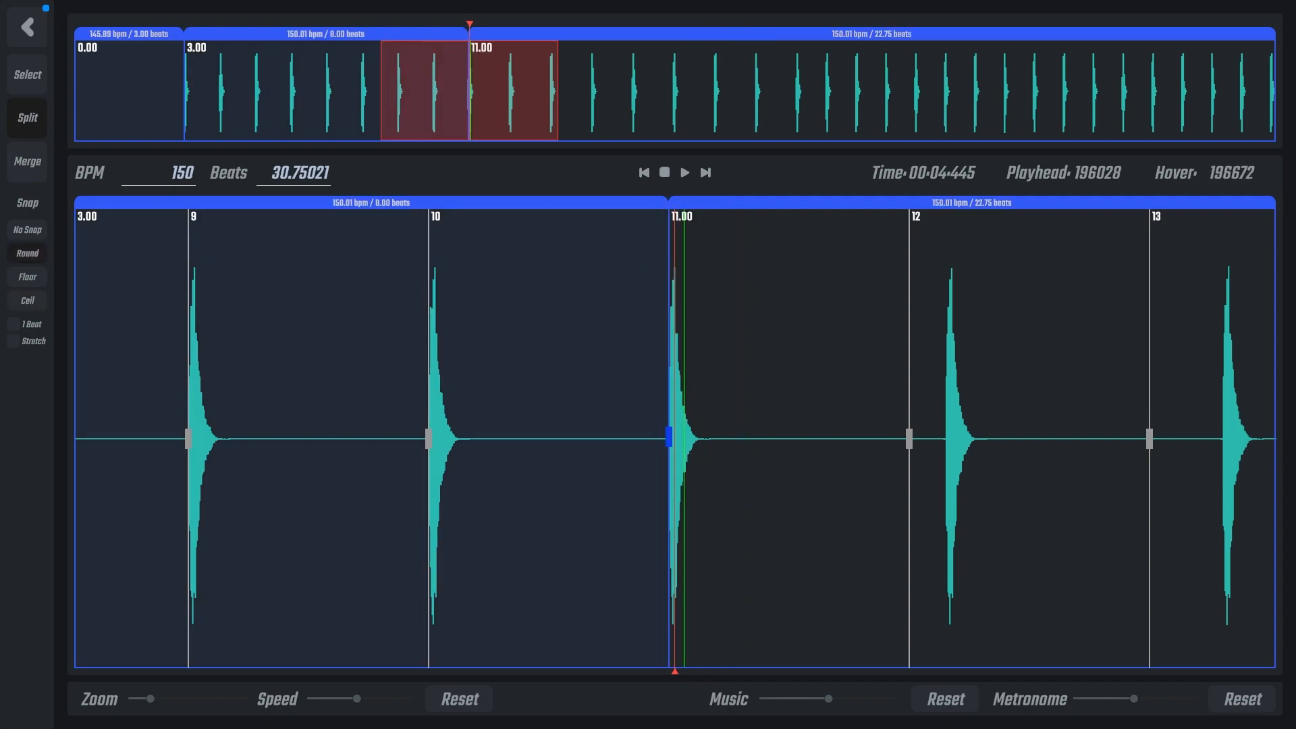
- Move beat 12 onto its click's onset in the region starting at beat 11, and set that region's BPM to 130
scroll(695, 439, "up", 3)
left_click(27, 74)
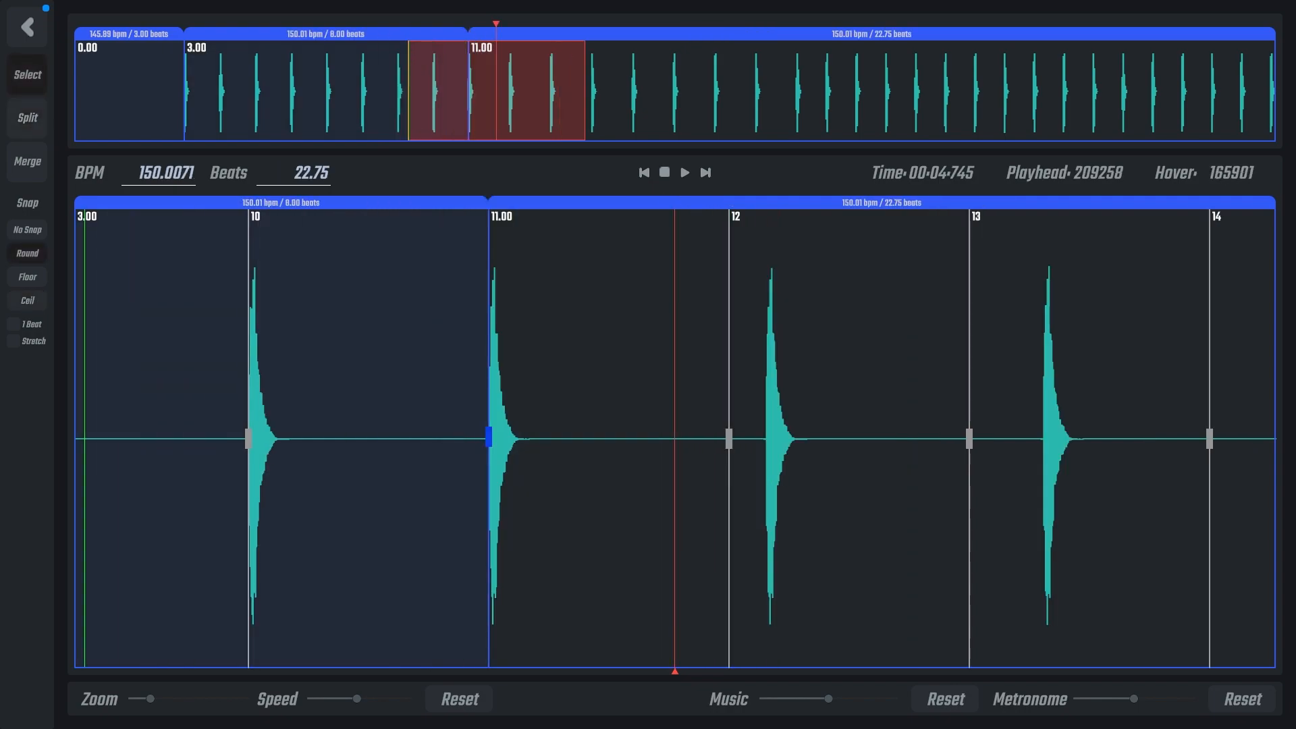
left_click_drag(730, 438, 767, 439)
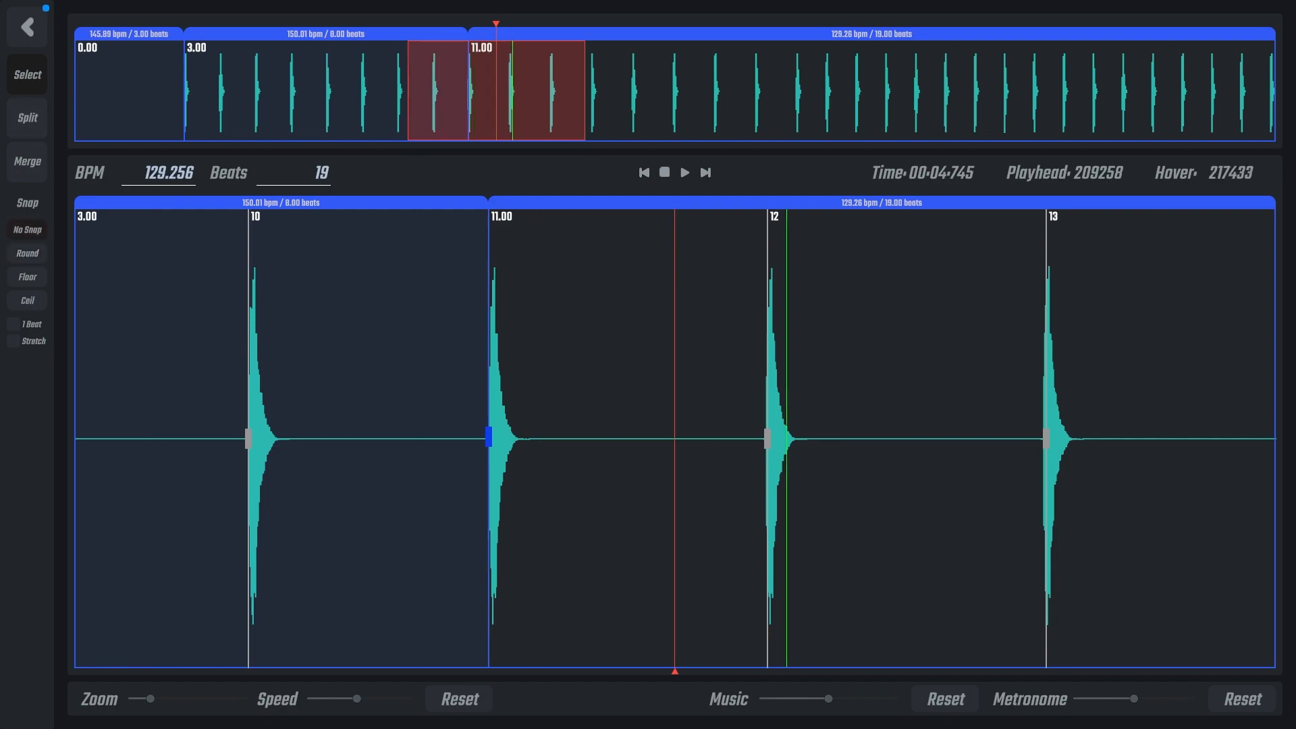
left_click_drag(767, 439, 765, 439)
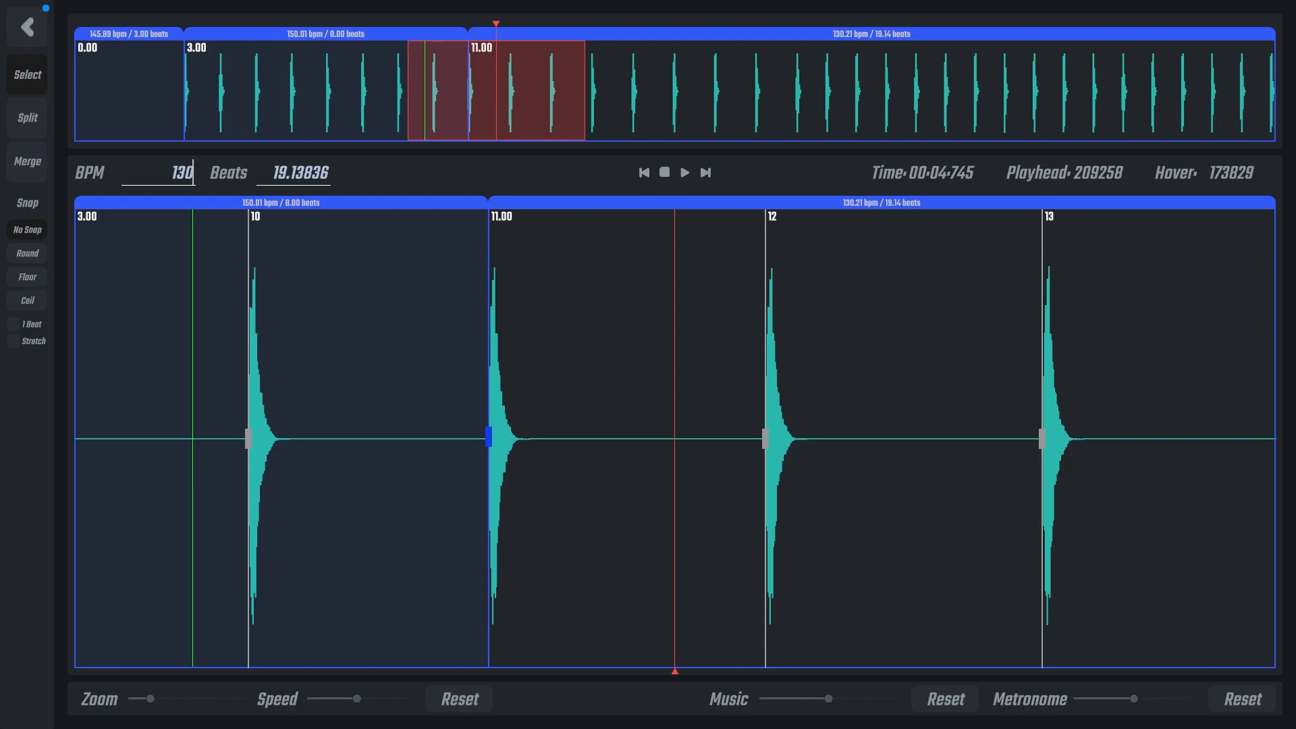
key("Return")
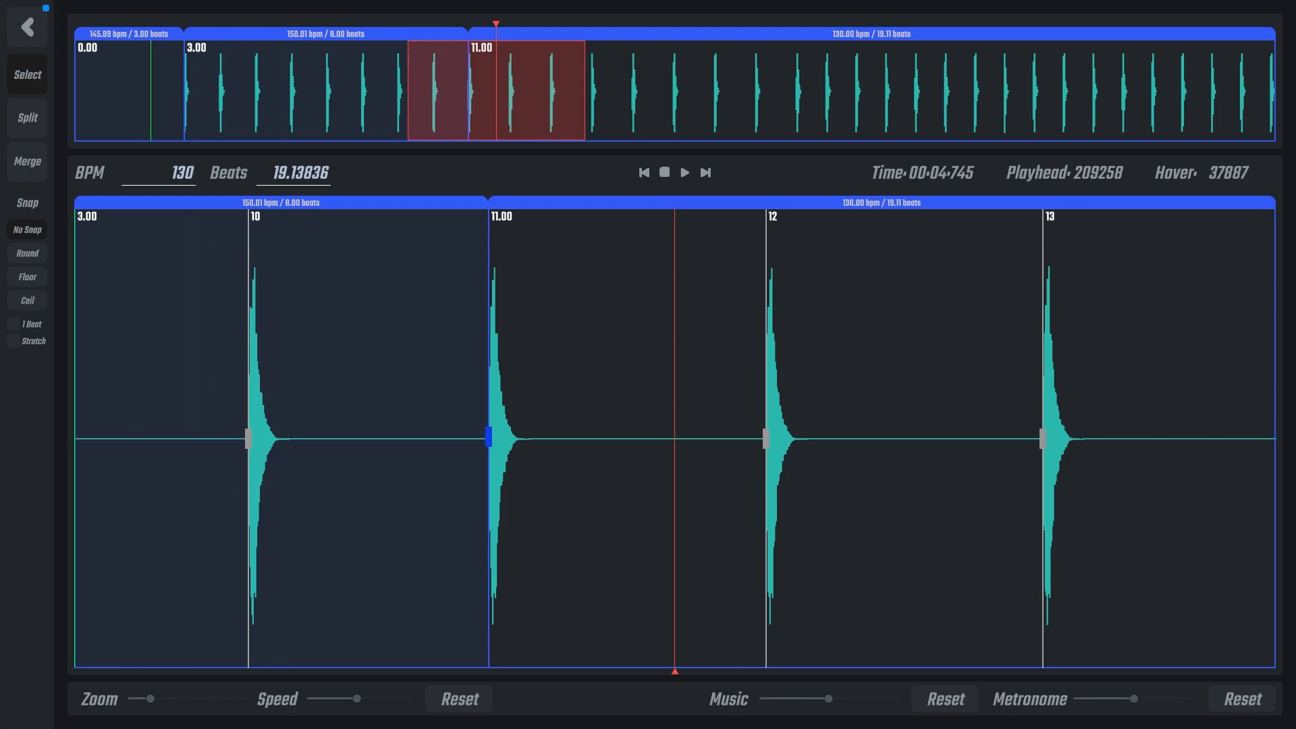
- Check the 130 BPM region up to where its beats stop matching the clicks, and split it at beat 19
scroll(592, 439, "down", 2)
scroll(579, 439, "up", 17)
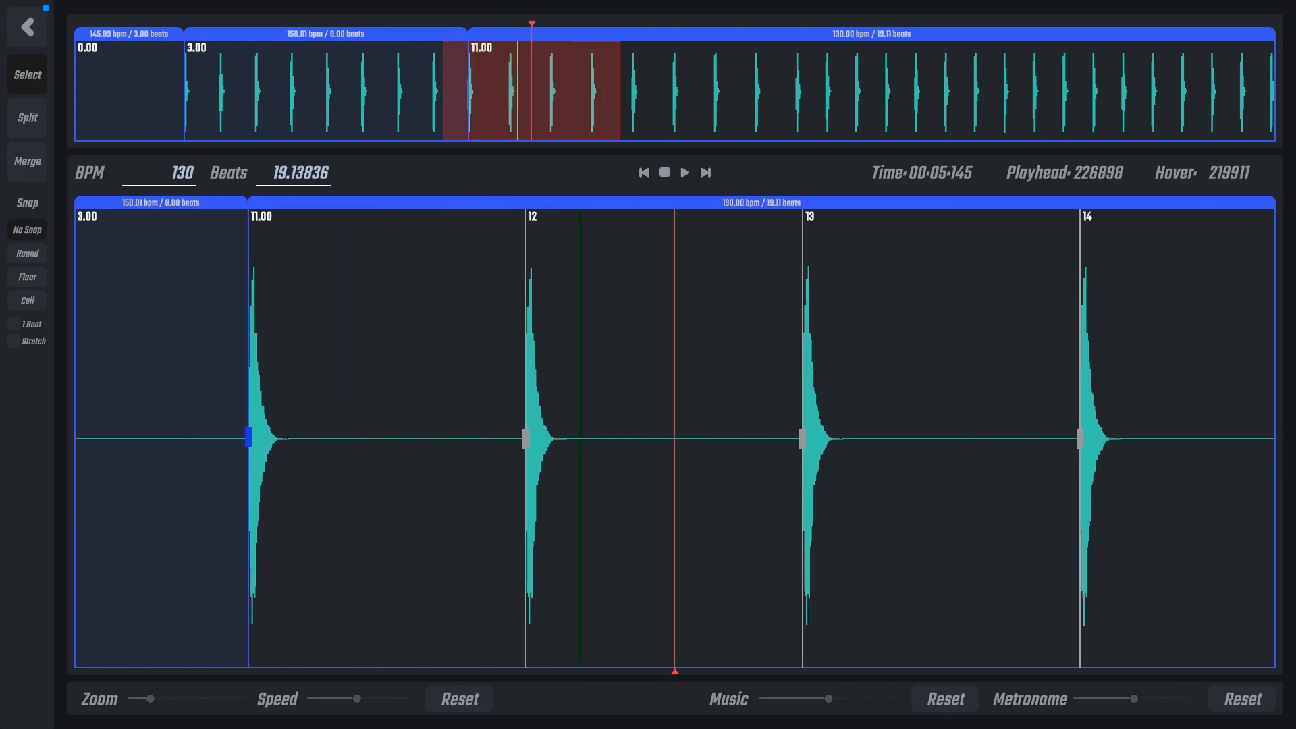
scroll(575, 439, "up", 20)
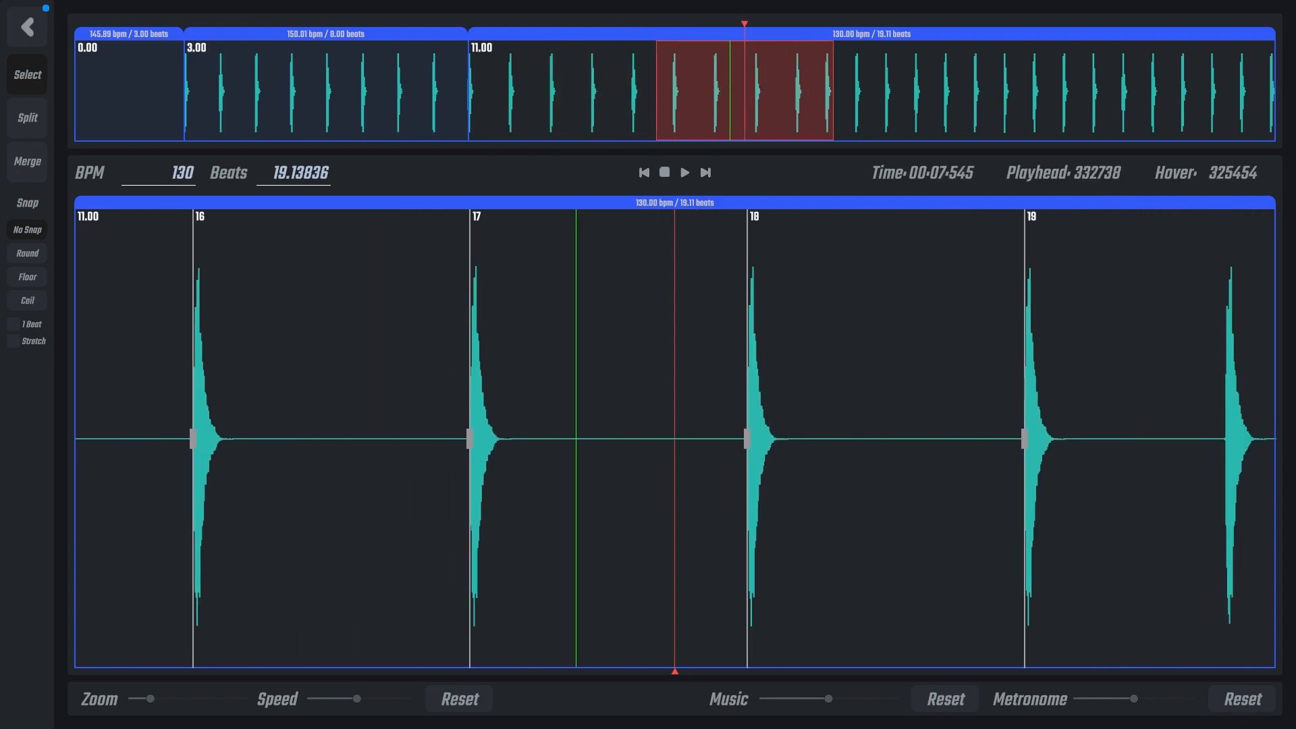
scroll(715, 438, "up", 1)
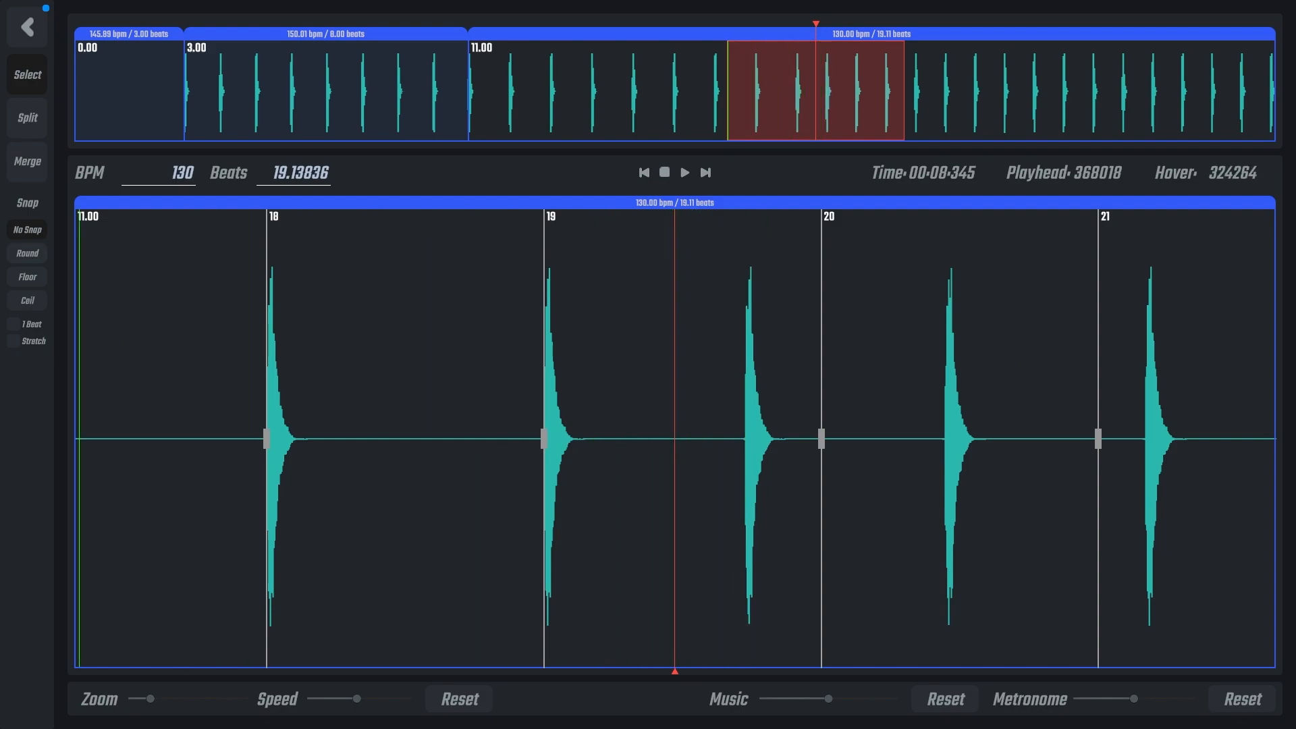
left_click(27, 118)
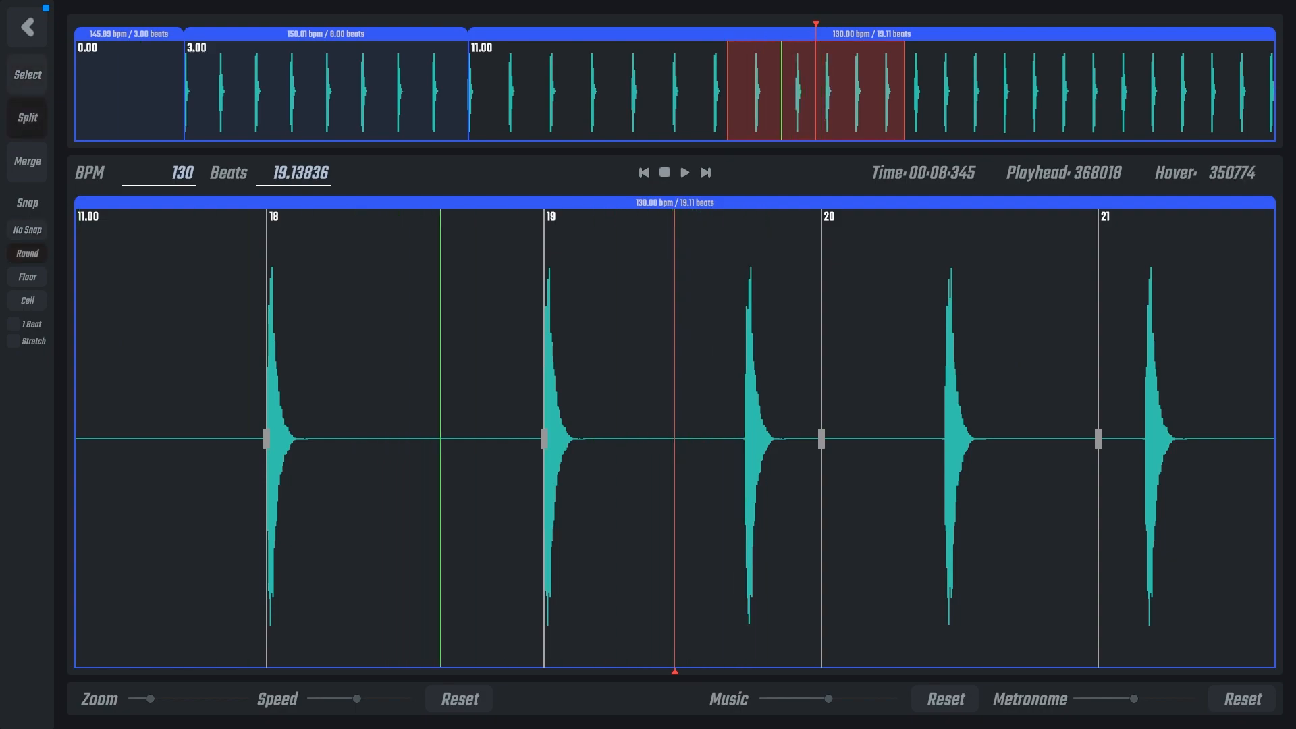
left_click(535, 438)
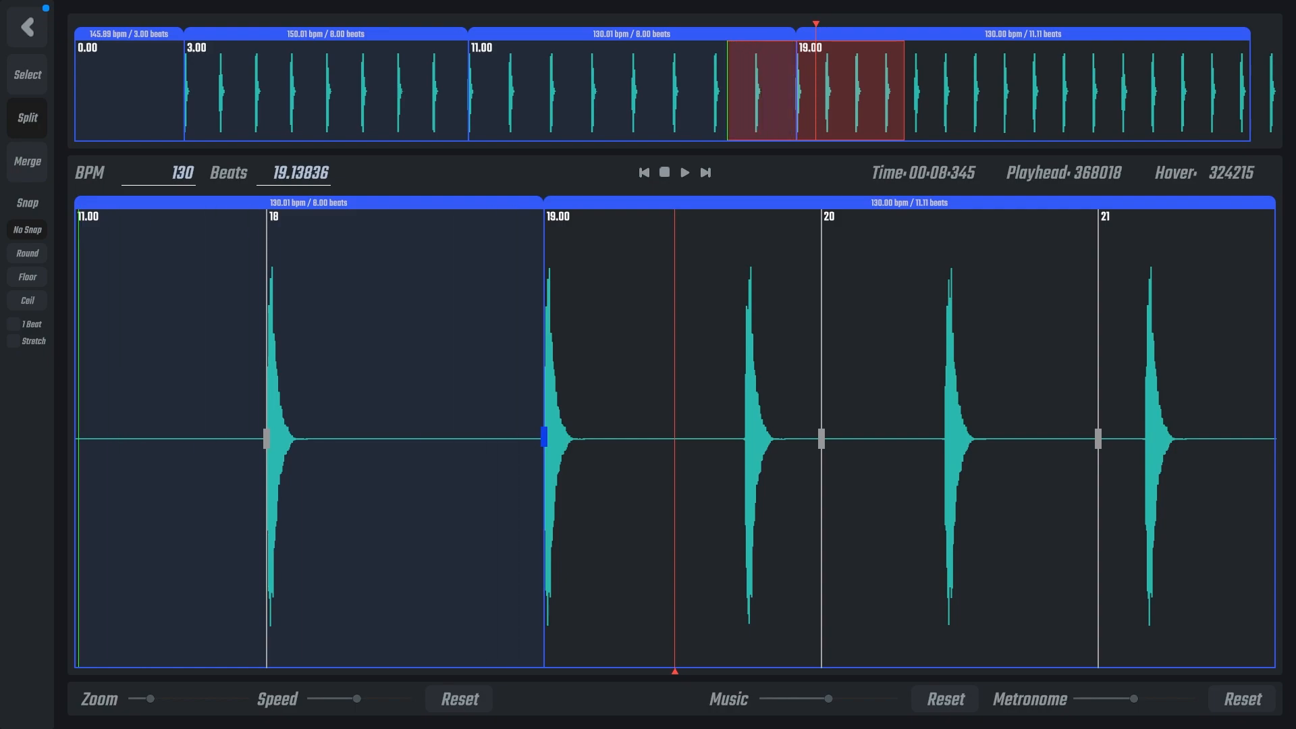
- Move beat 20 earlier onto its click's onset, bringing the region from beat 19 to about 179.15 BPM
left_click(28, 75)
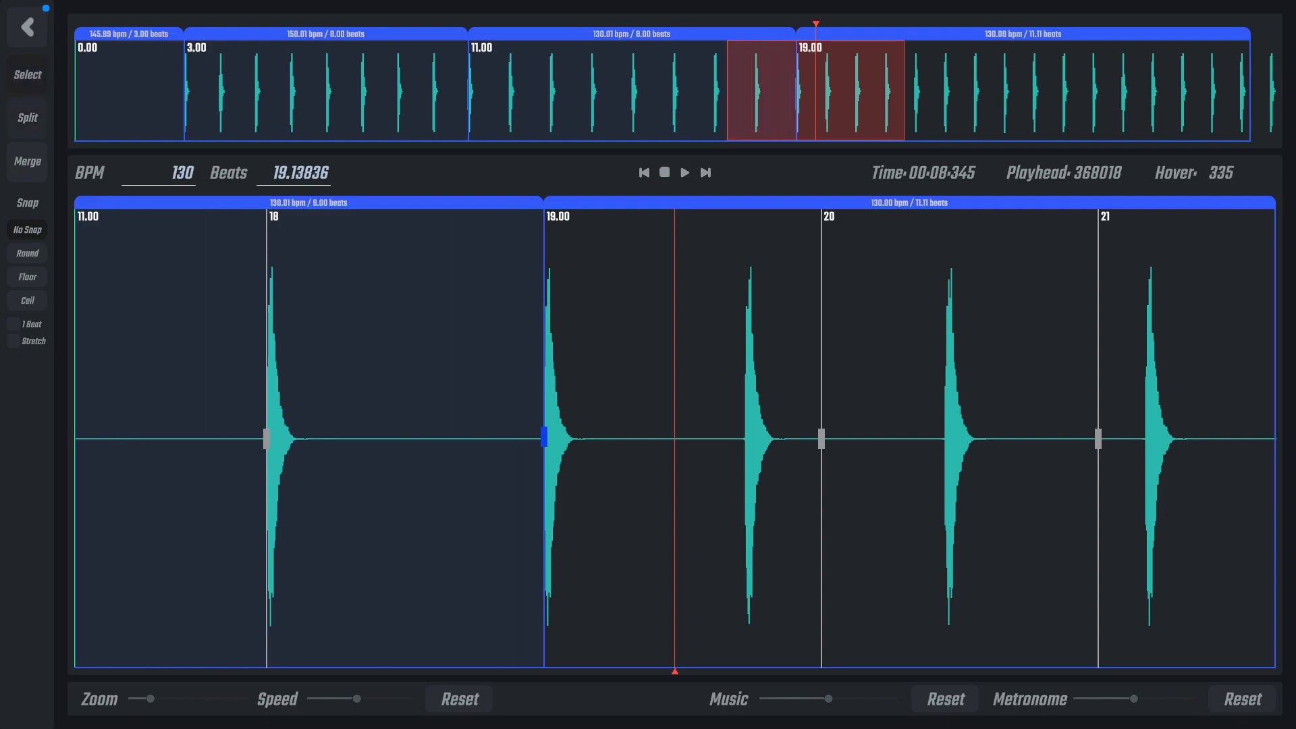
left_click_drag(821, 439, 744, 439)
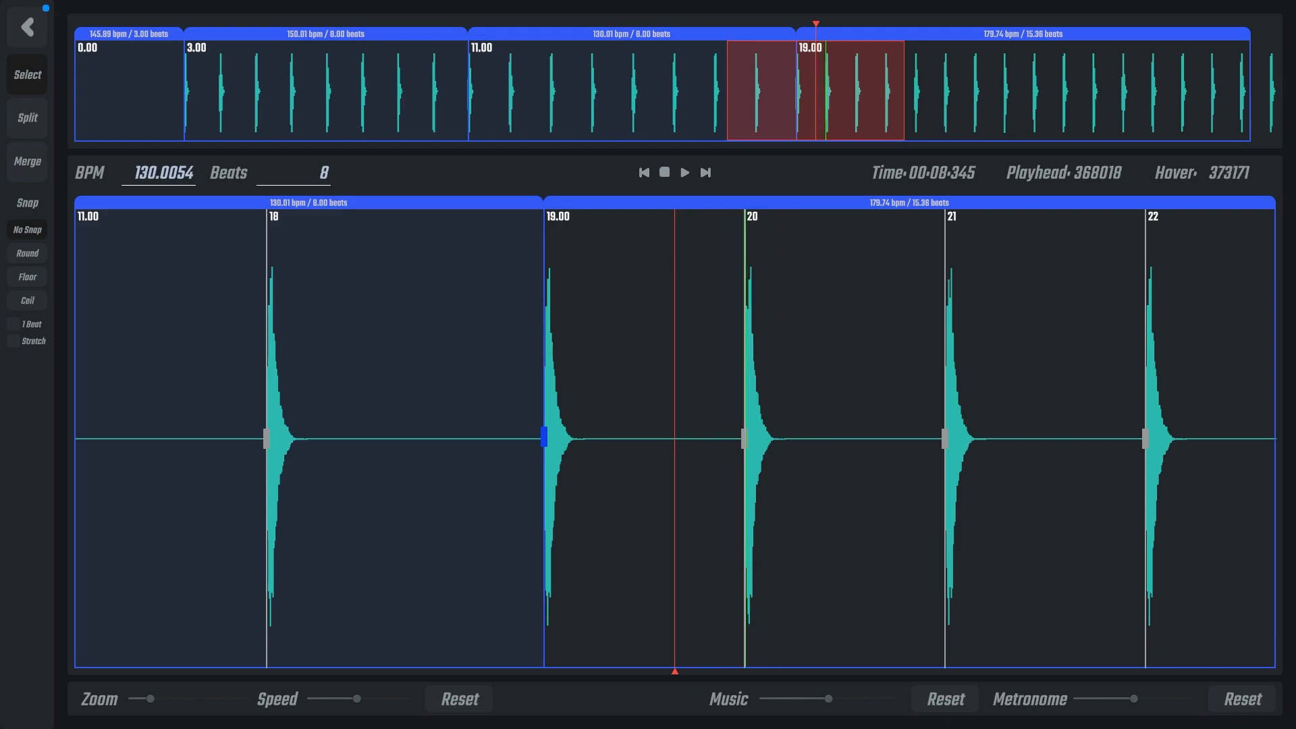
mouse_move(744, 439)
left_mouse_down()
mouse_move(723, 438)
mouse_move(746, 439)
left_mouse_up()
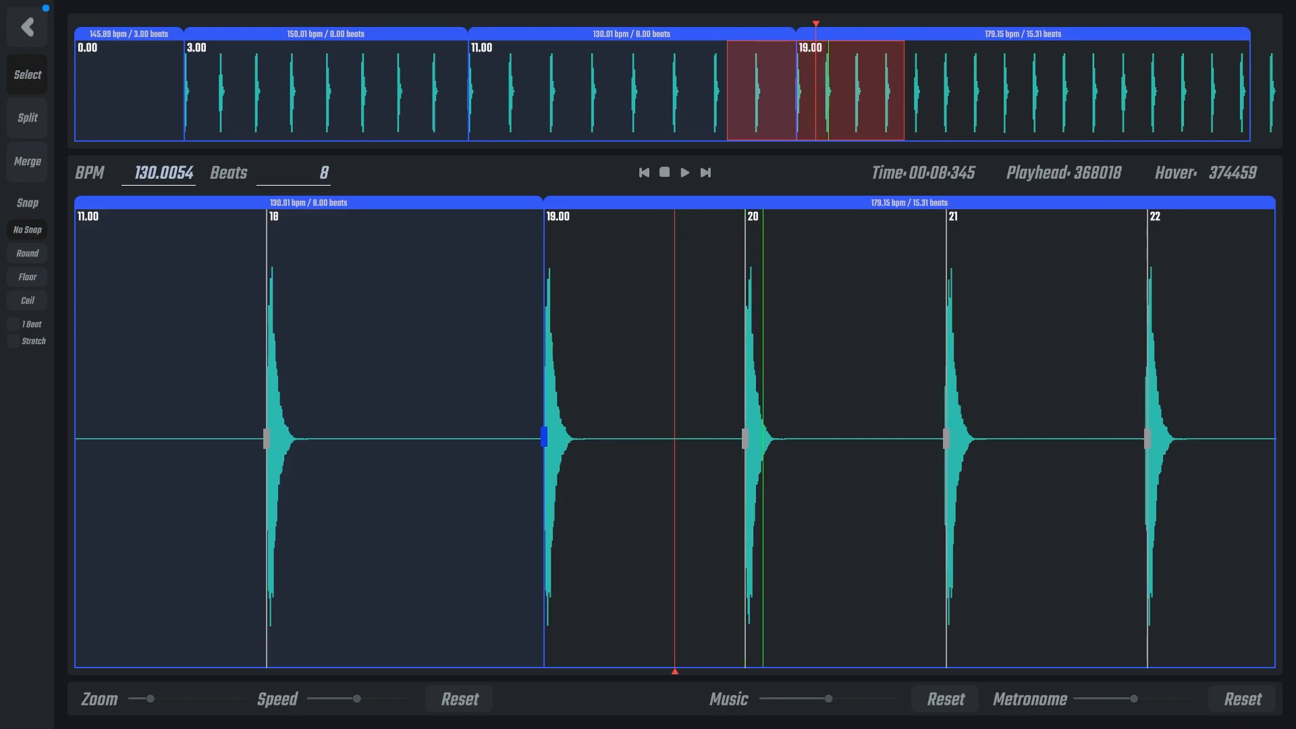
- Set the region starting at beat 19 to 180 BPM and play it back
left_click(596, 439)
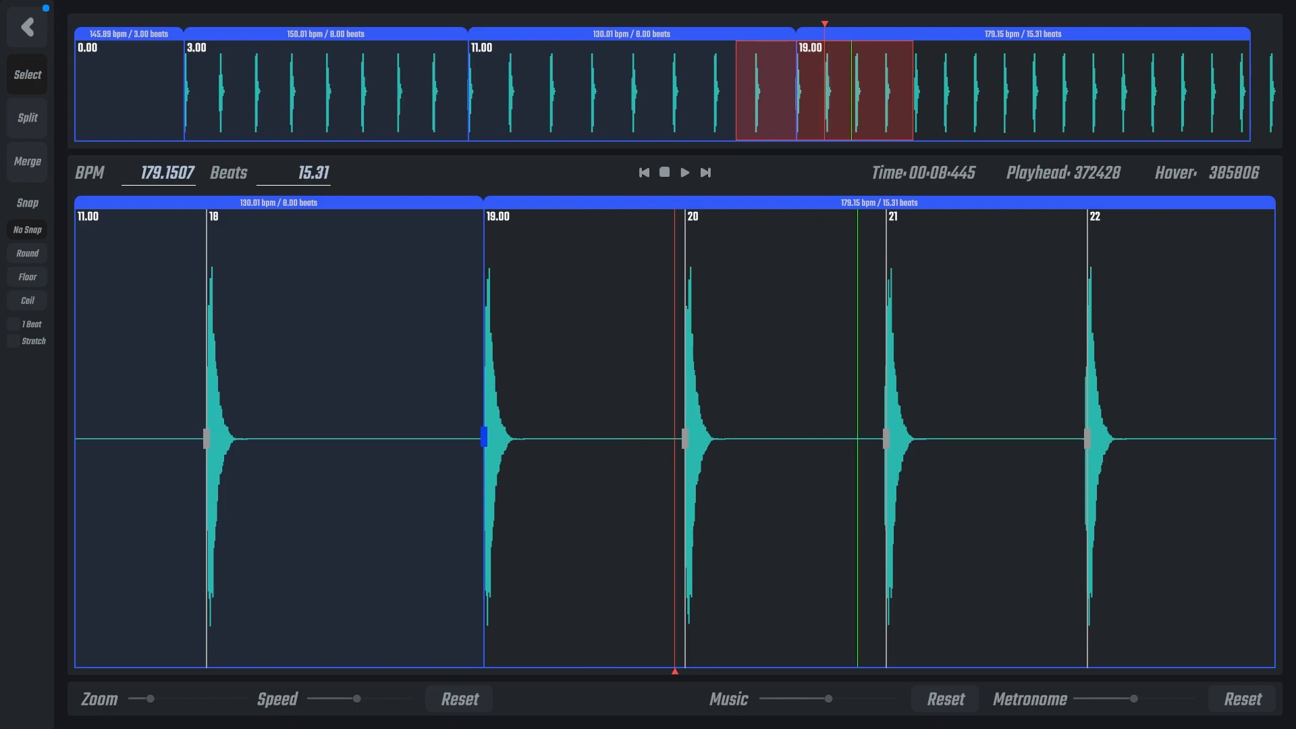
scroll(834, 439, "down", 2)
left_click(153, 172)
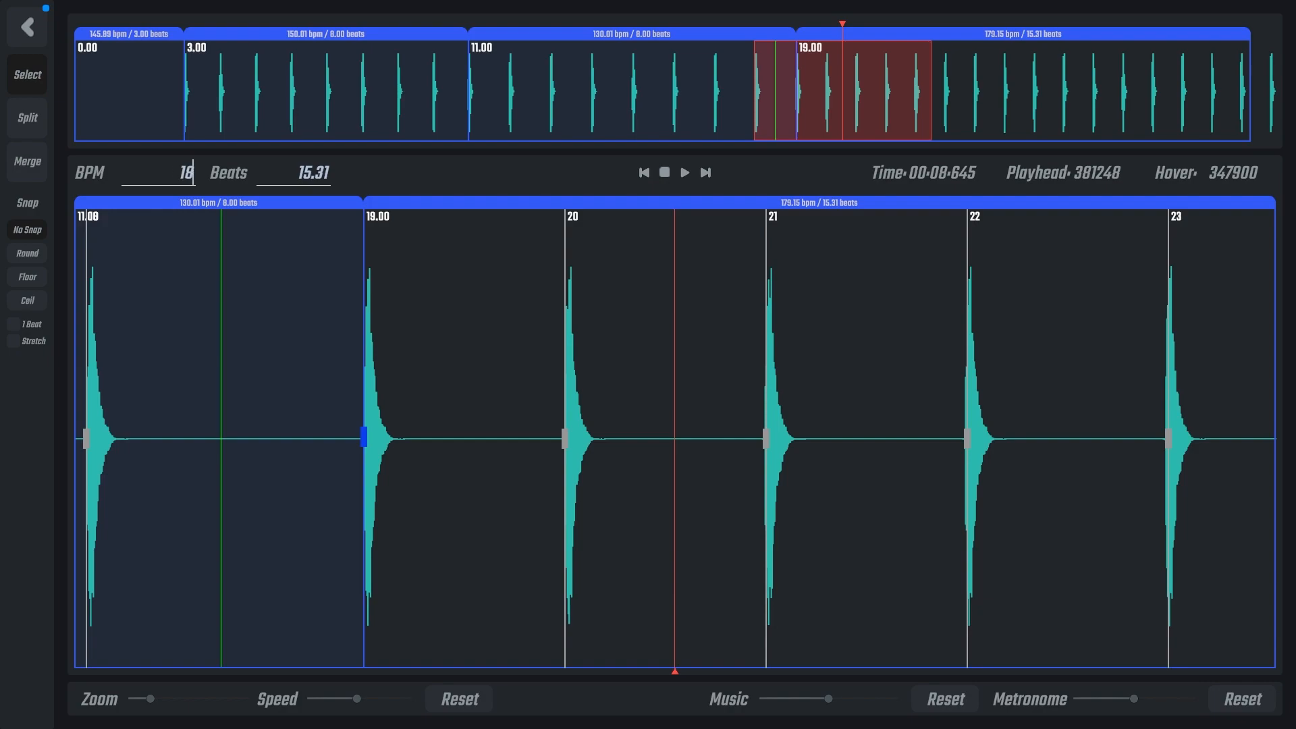
type("180")
key("Return")
key("space")
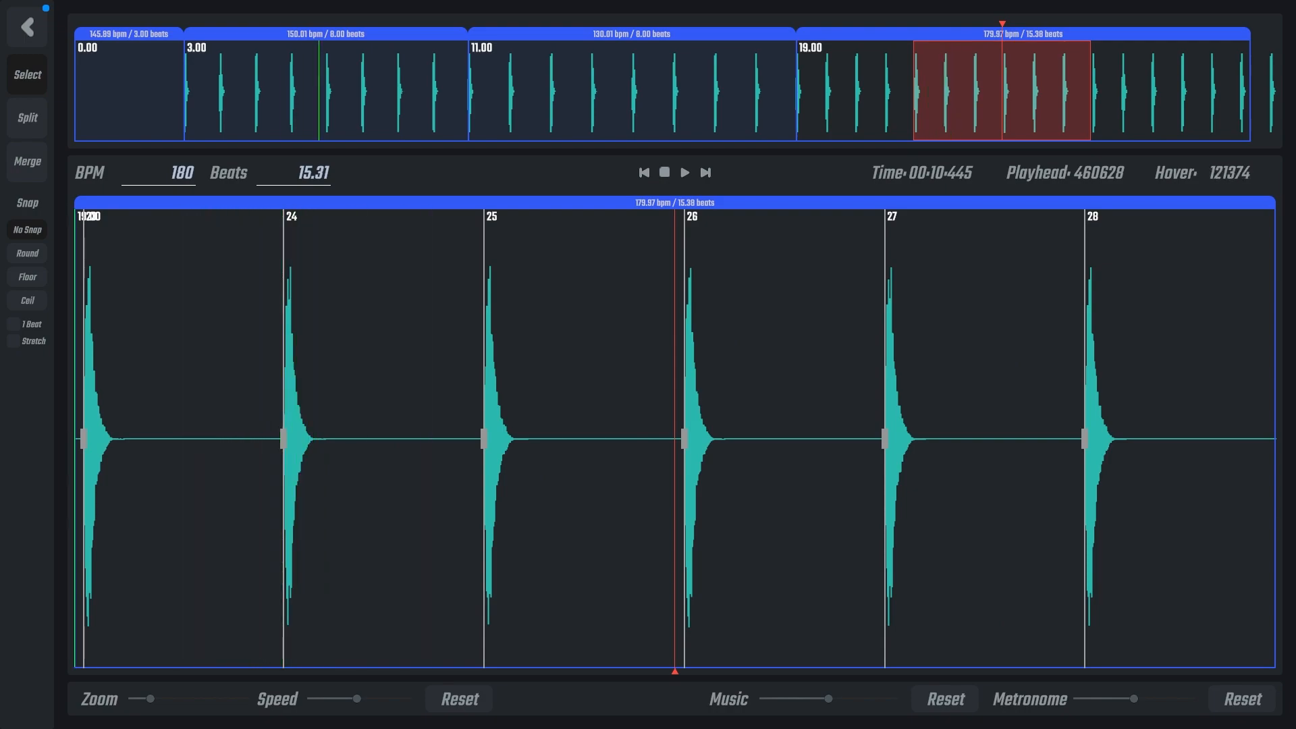
- Enable the Stretch option and quit the BPM editor, returning to the beatmap's settings
left_click(13, 341)
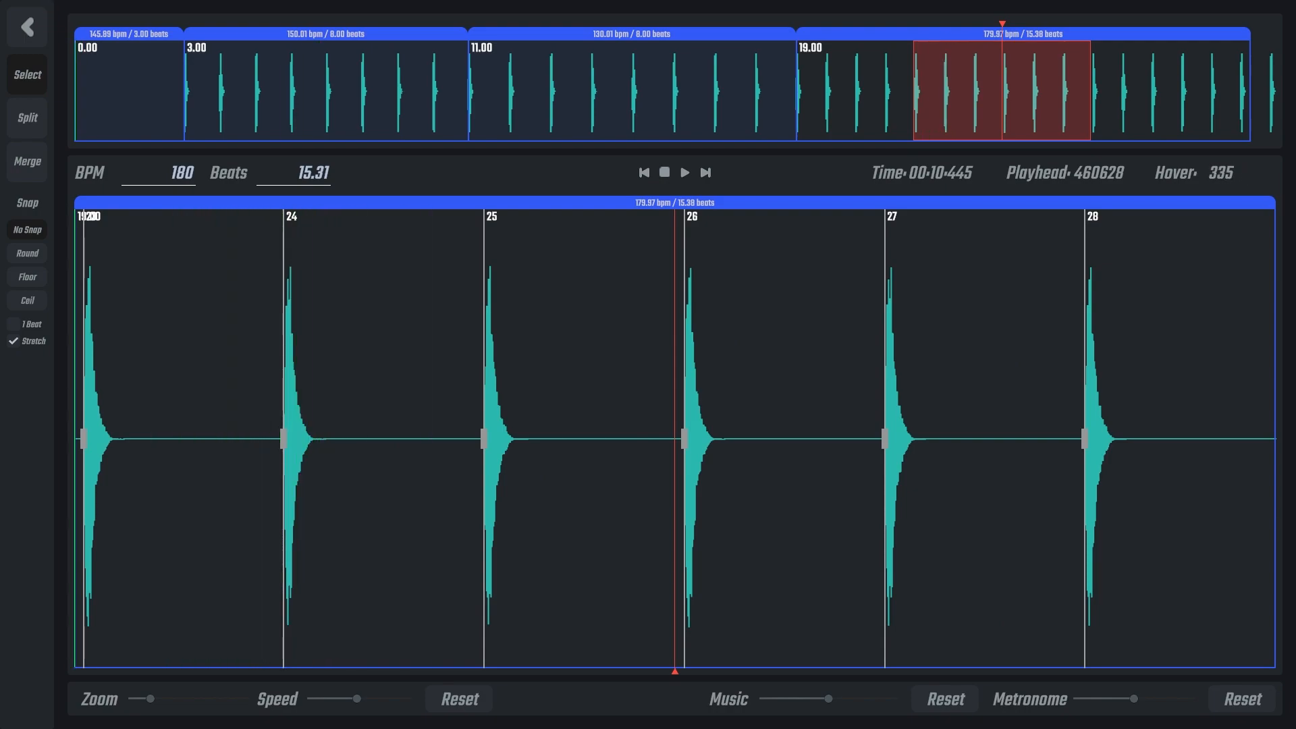
key("Escape")
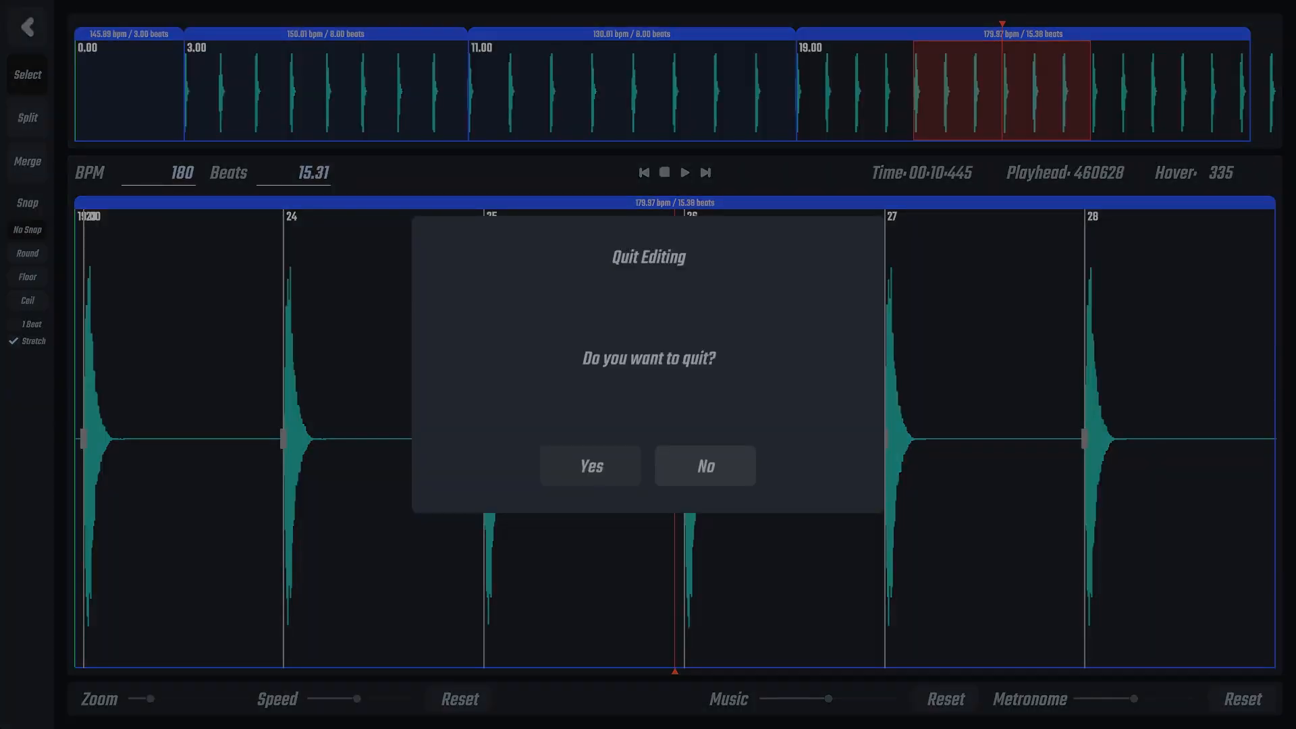
left_click(591, 459)
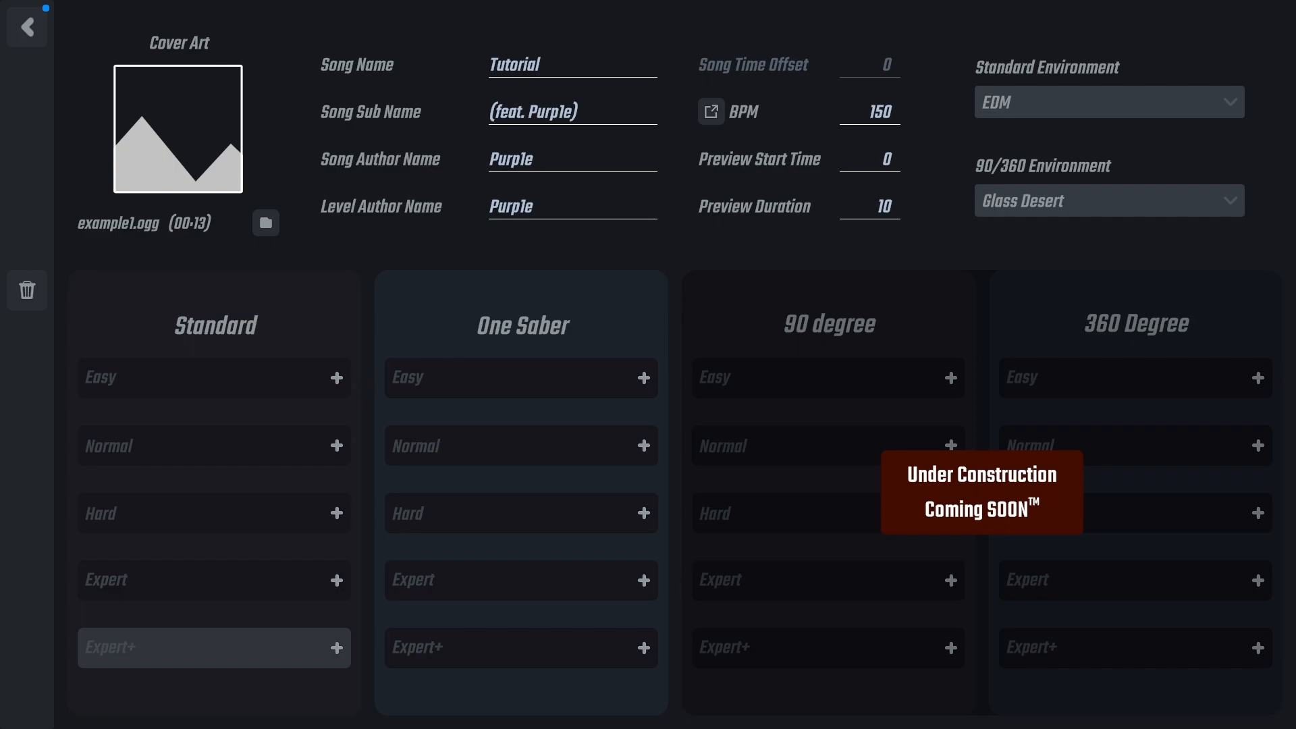
- Create a Standard Expert+ difficulty, and return from its editor to the beatmap's settings
left_click(337, 649)
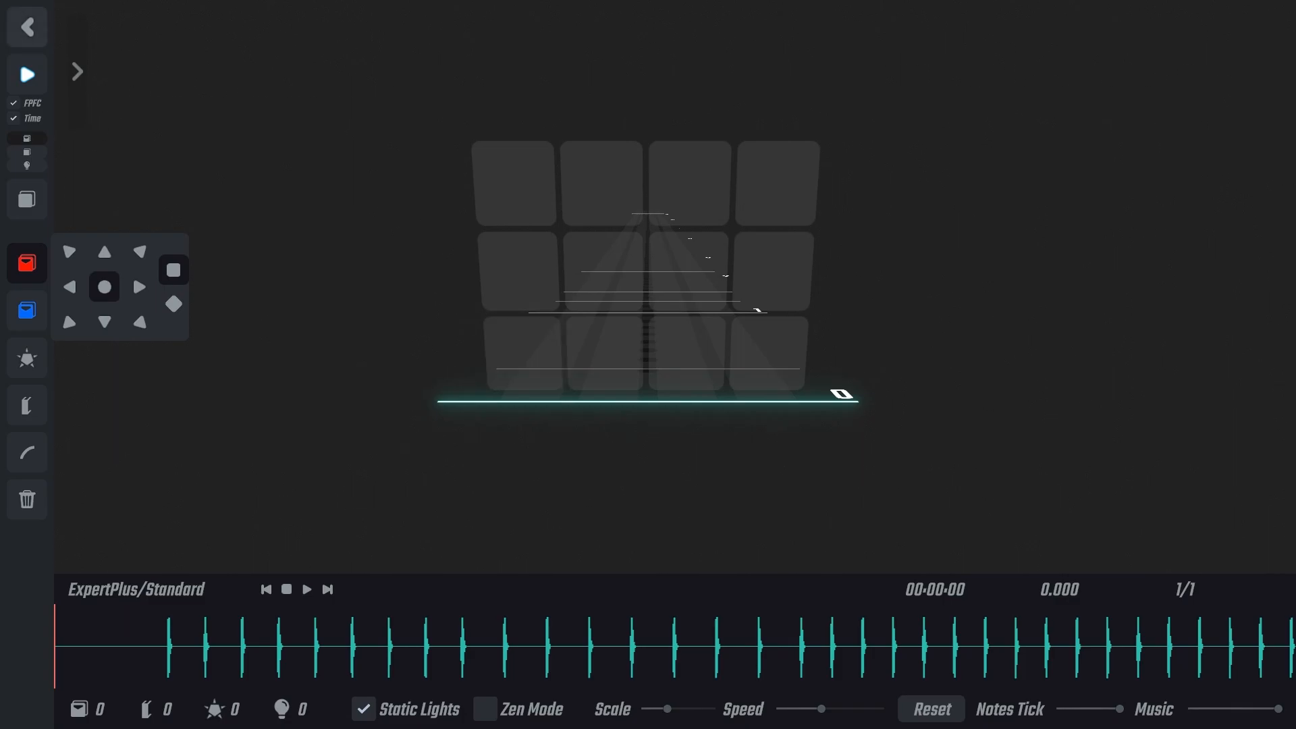
key("Escape")
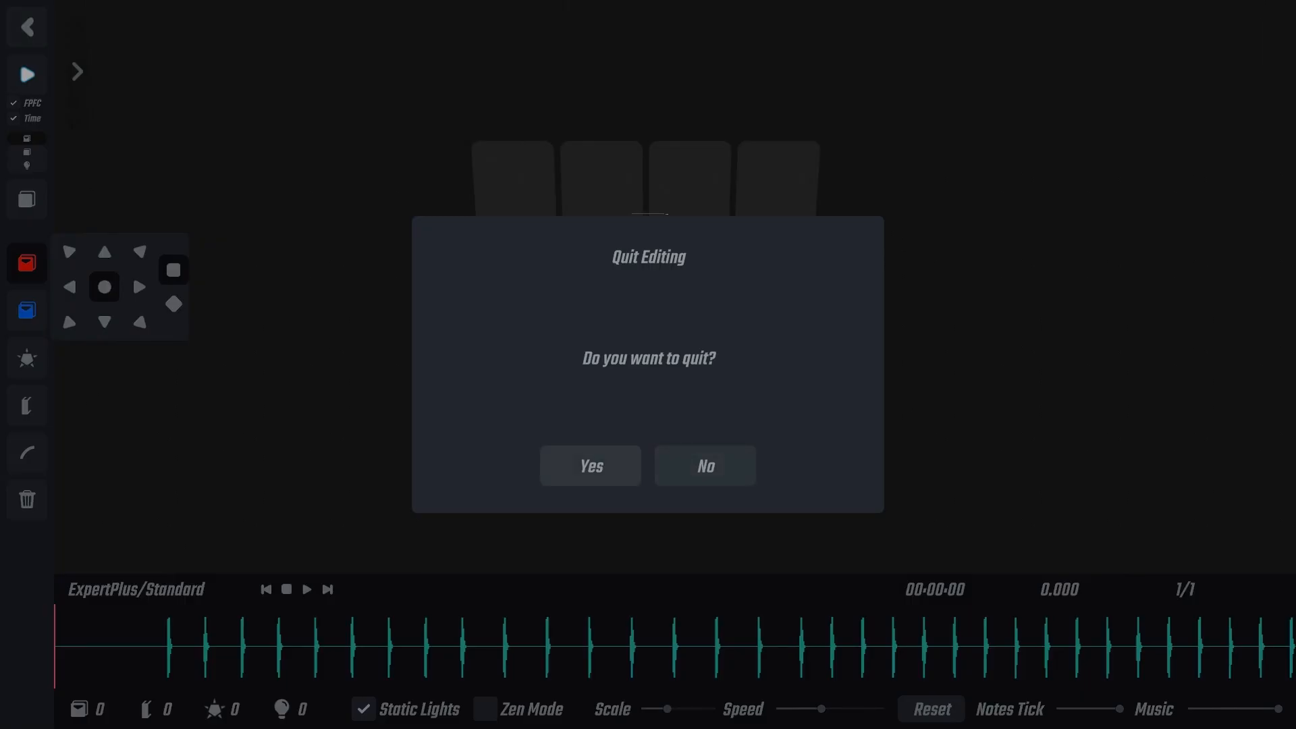
key("Escape")
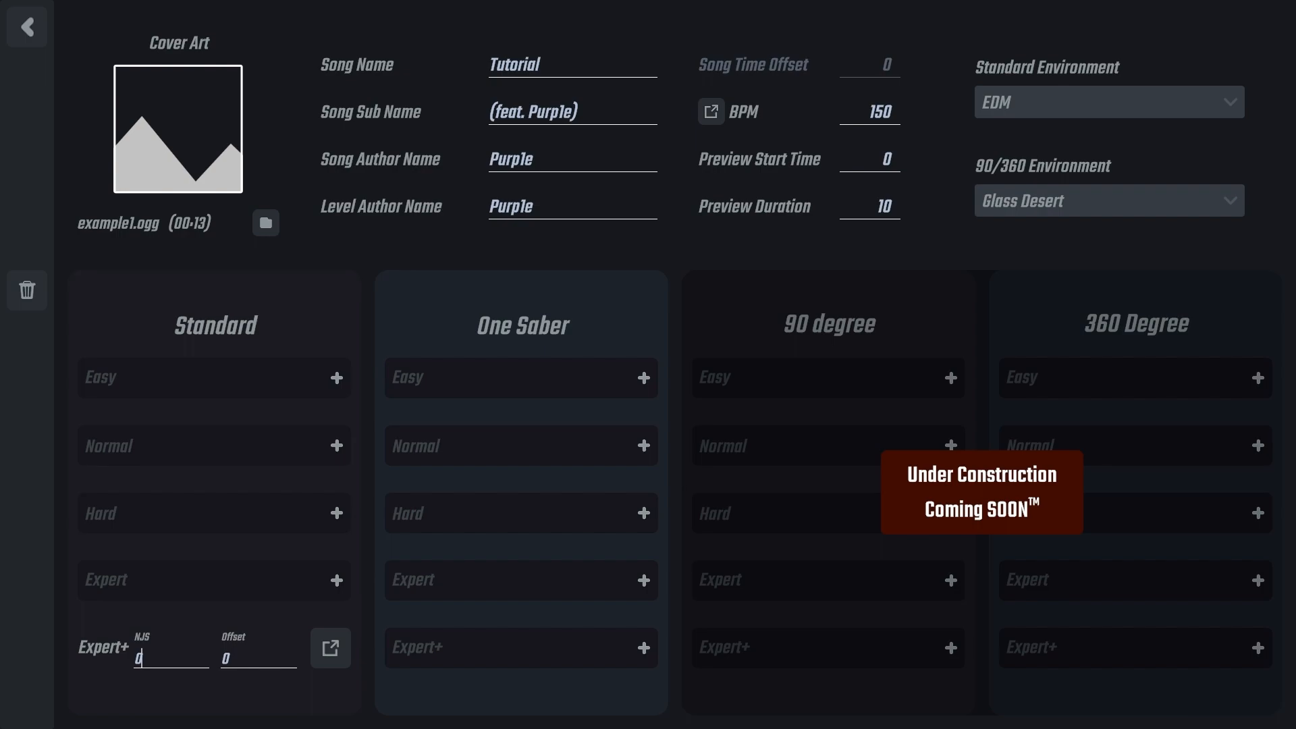
- Set the Expert+ difficulty's NJS to 20 and its offset to 0, and save the beatmap
key("BackSpace")
type("20")
key("Tab")
type("0")
key("ctrl+s")
- Try an Expert+ offset of 0.5 and a negative sign, and reset the offset to 0
key("BackSpace")
type("0.5")
left_click(223, 658)
type("-")
key("ctrl+a")
key("BackSpace")
type("0")
- Open the Standard Expert+ difficulty for editing, saving the pending changes
left_click(331, 648)
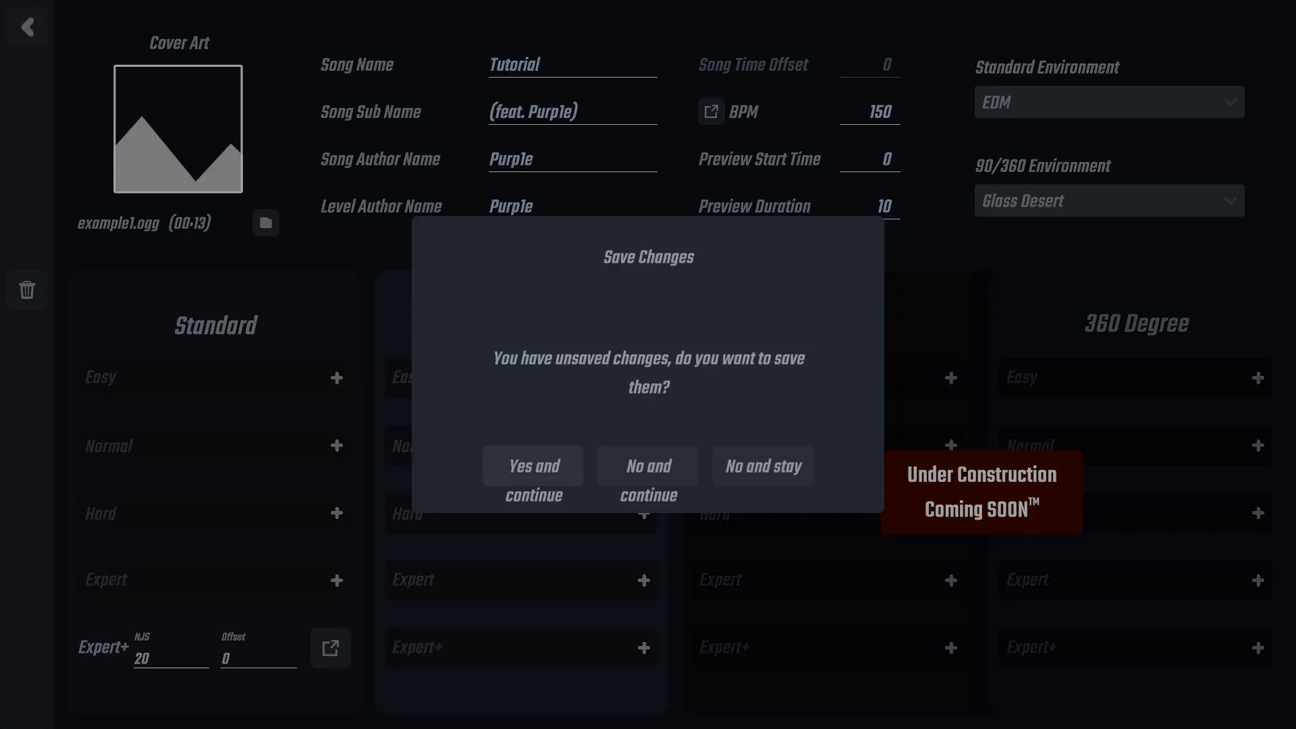
left_click(533, 466)
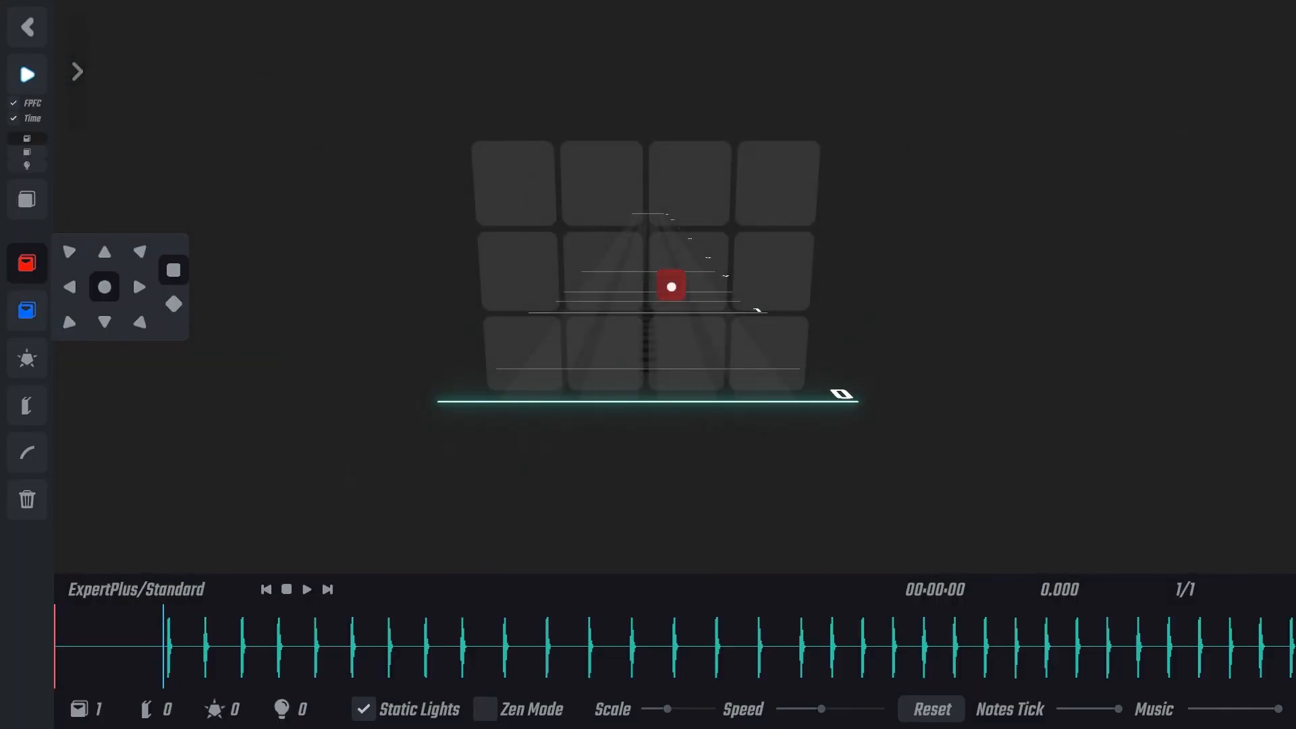
- Return the playhead to the song's start and delete the red dot note from the middle row's third lane
left_click(168, 646)
left_click_drag(168, 646, 55, 646)
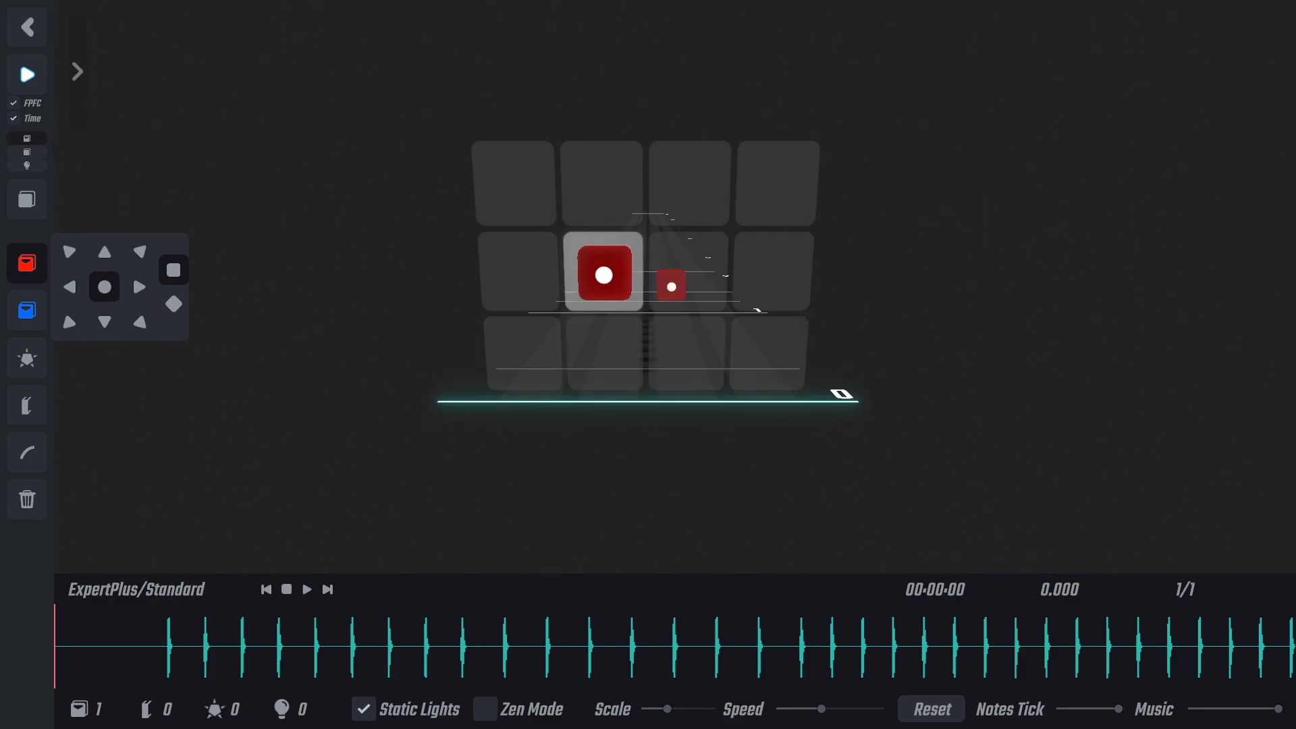
right_click(689, 270)
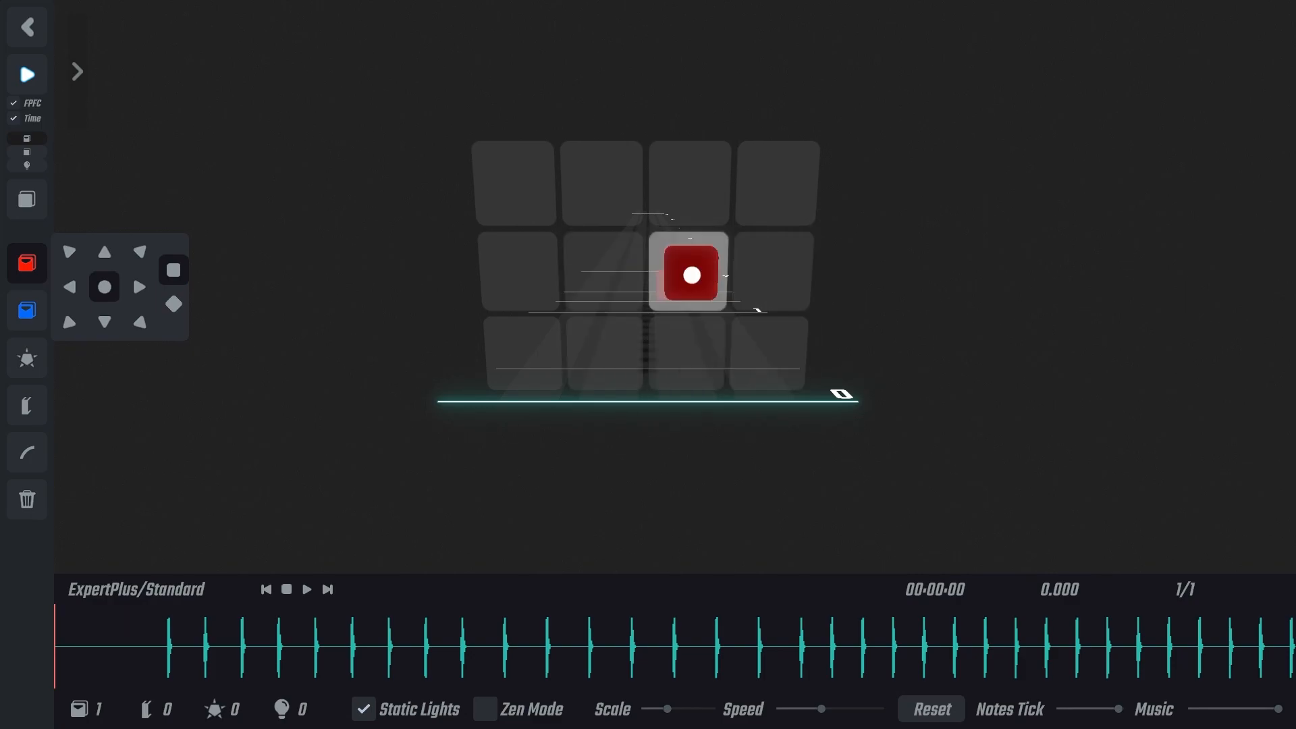
scroll(773, 354, "up", 2)
scroll(773, 358, "down", 2)
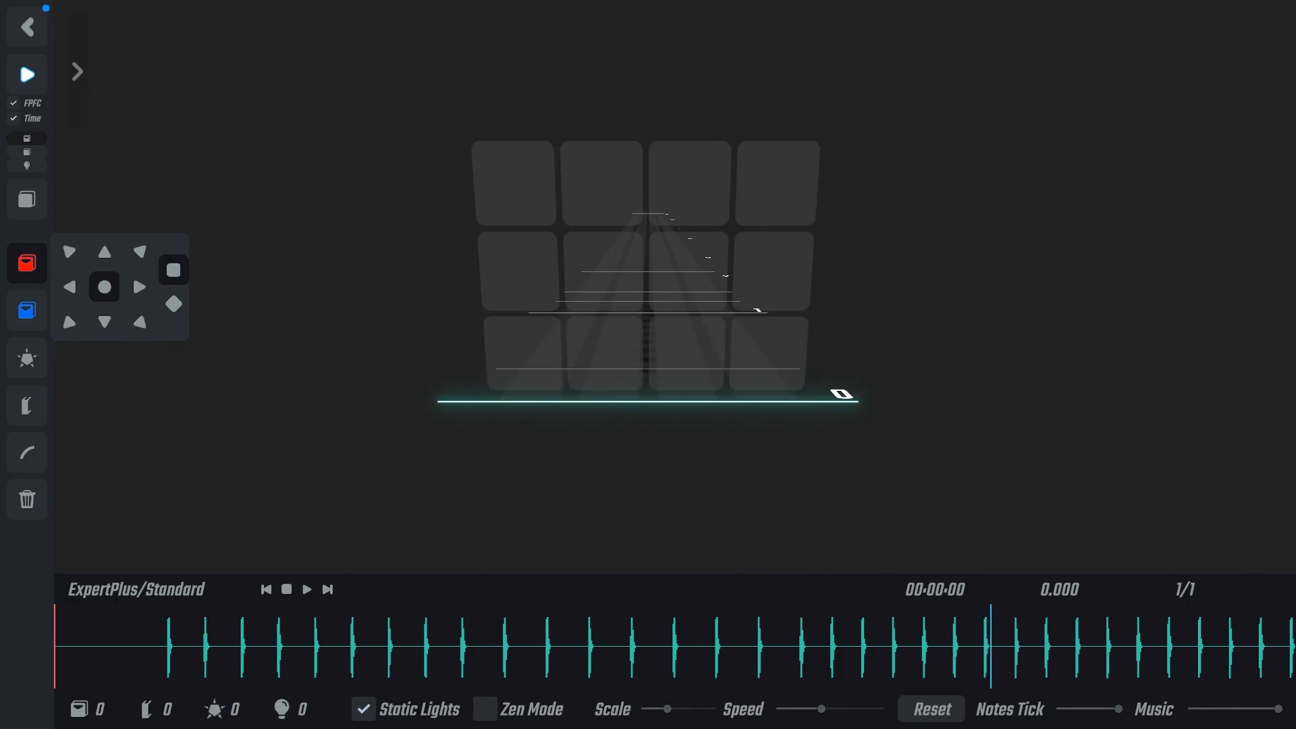
- Set the red note's cut direction to down and practise turning and flying the camera around the note grid
key("s")
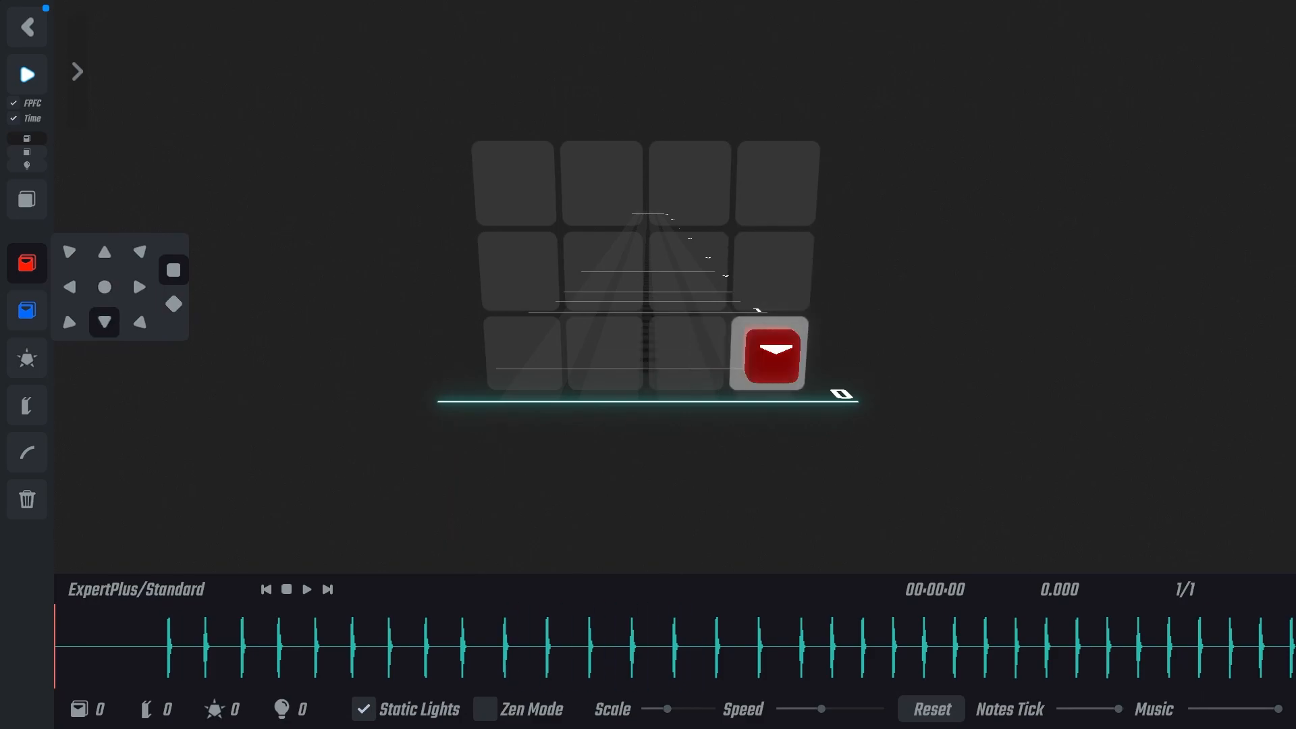
right_click_drag(775, 272, 810, 287)
right_click_drag(864, 177, 831, 193)
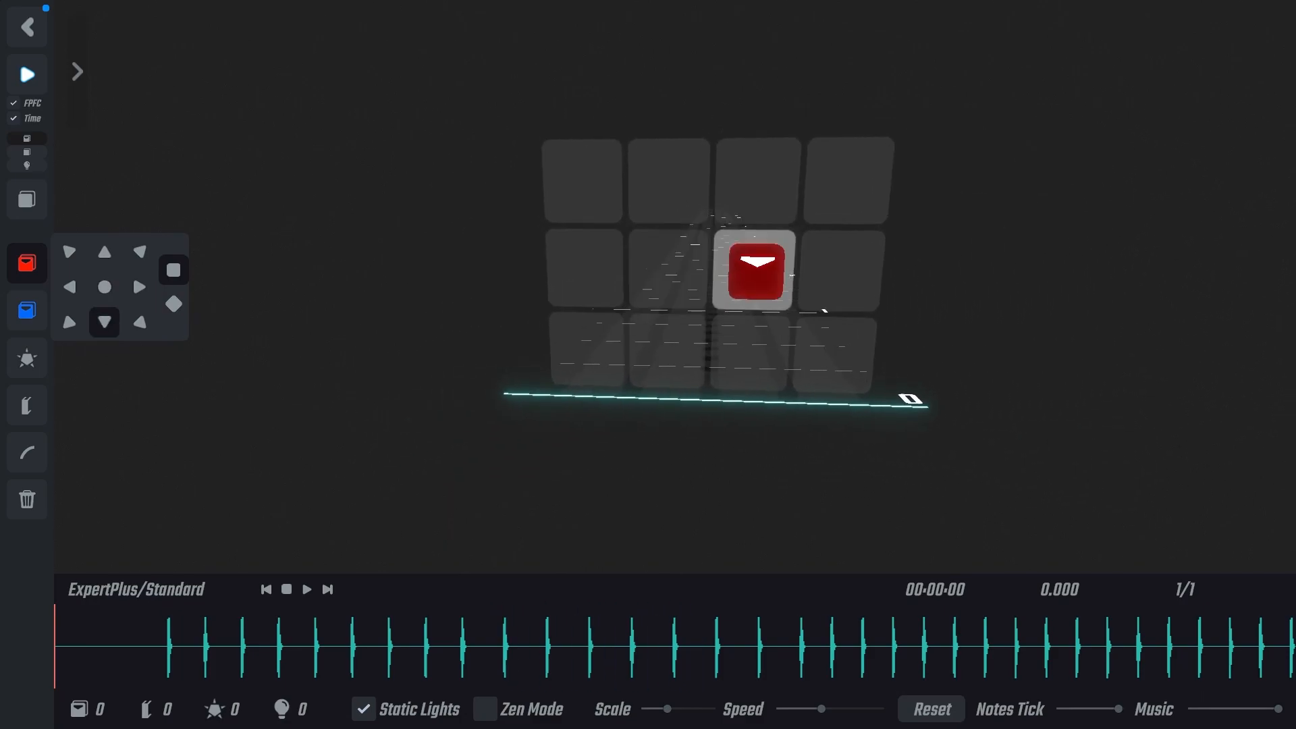
right_click_drag(665, 272, 743, 281)
right_click_drag(720, 364, 658, 343)
key("a")
key("s")
key("d")
key("w")
key("a")
key("s")
key("a")
key("space")
key("ctrl")
key("space")
key("ctrl")
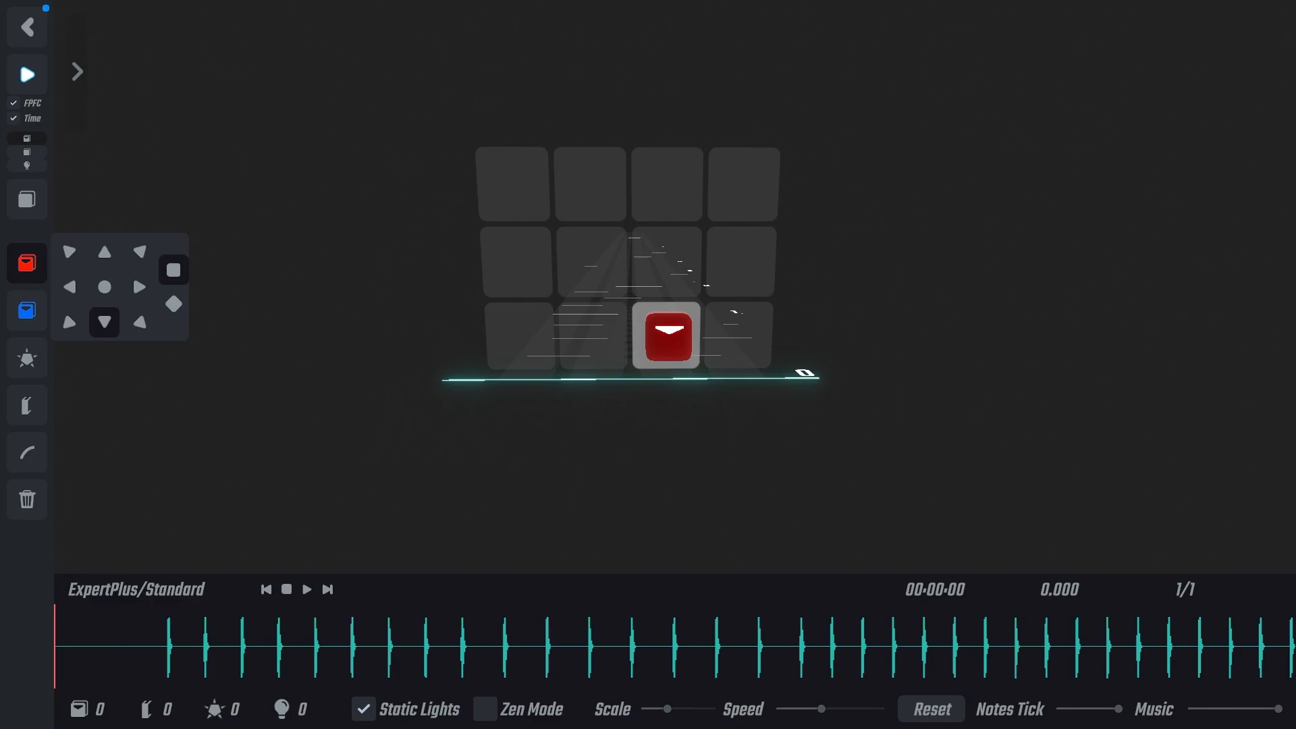
key("space")
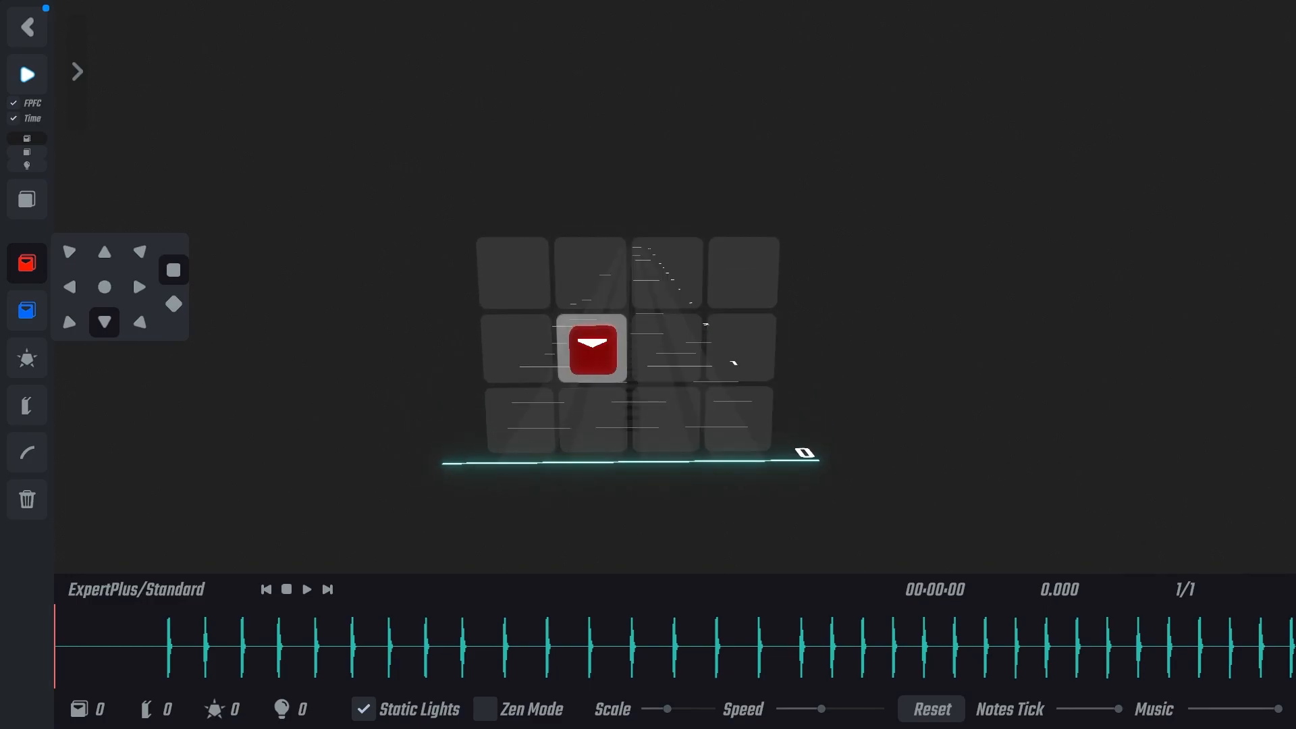
- Scrub forward and back through the song's opening beats at 1/1 precision
scroll(666, 348, "up", 4)
scroll(666, 419, "down", 4)
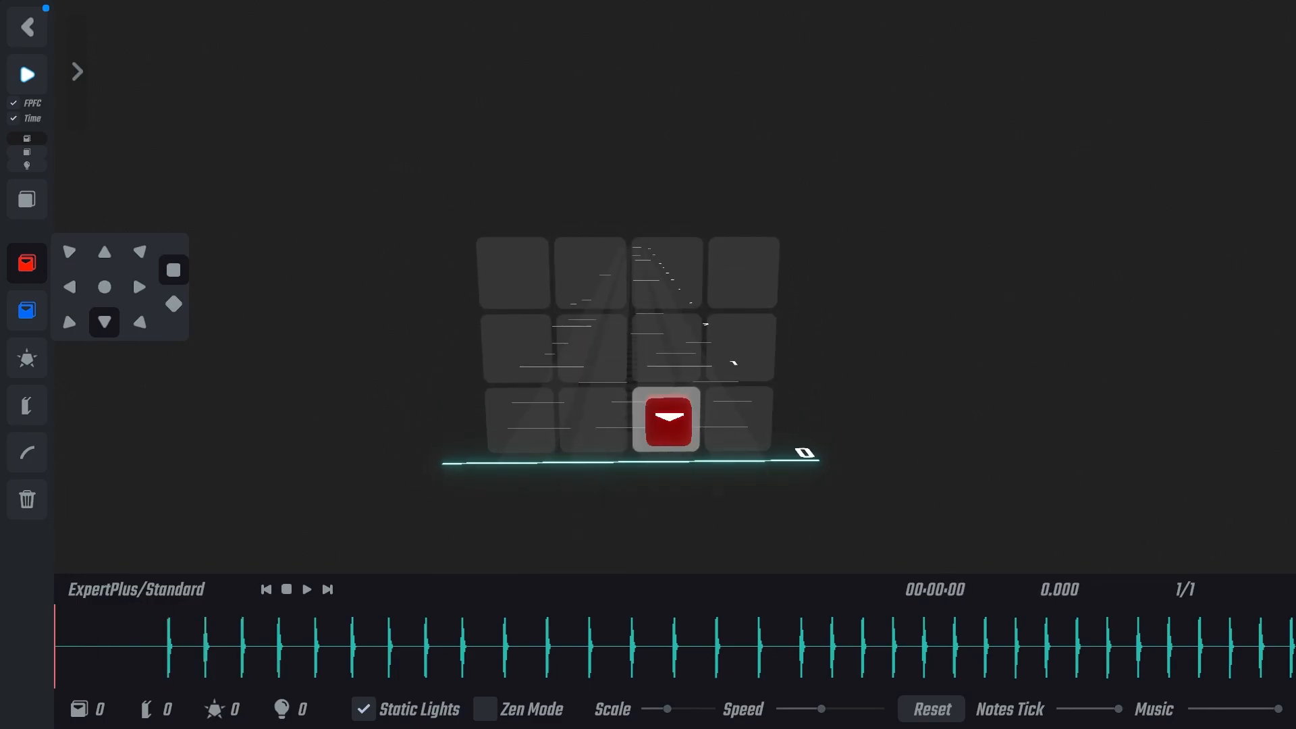
scroll(667, 419, "down", 13)
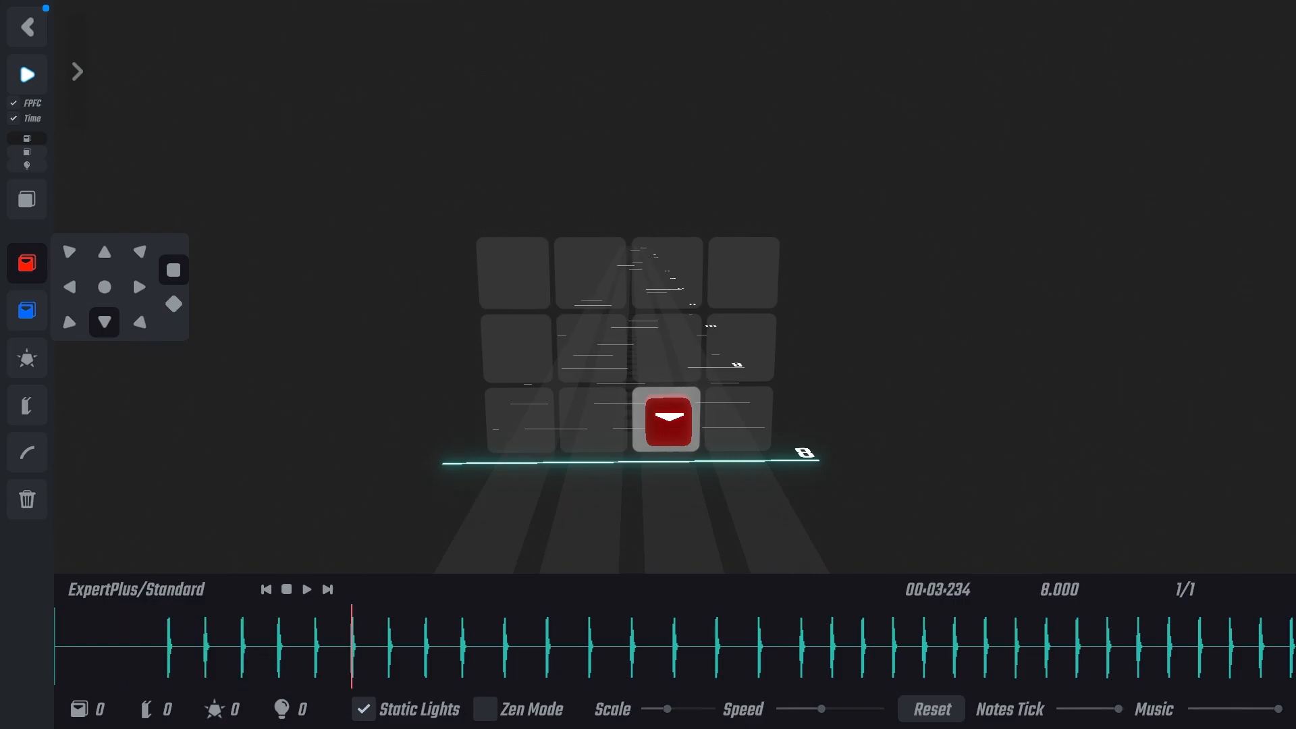
scroll(743, 348, "down", 5)
scroll(742, 422, "up", 3)
scroll(666, 420, "up", 15)
scroll(667, 347, "down", 1)
scroll(667, 347, "down", 3)
scroll(594, 419, "up", 1)
scroll(667, 419, "down", 2)
scroll(667, 420, "up", 2)
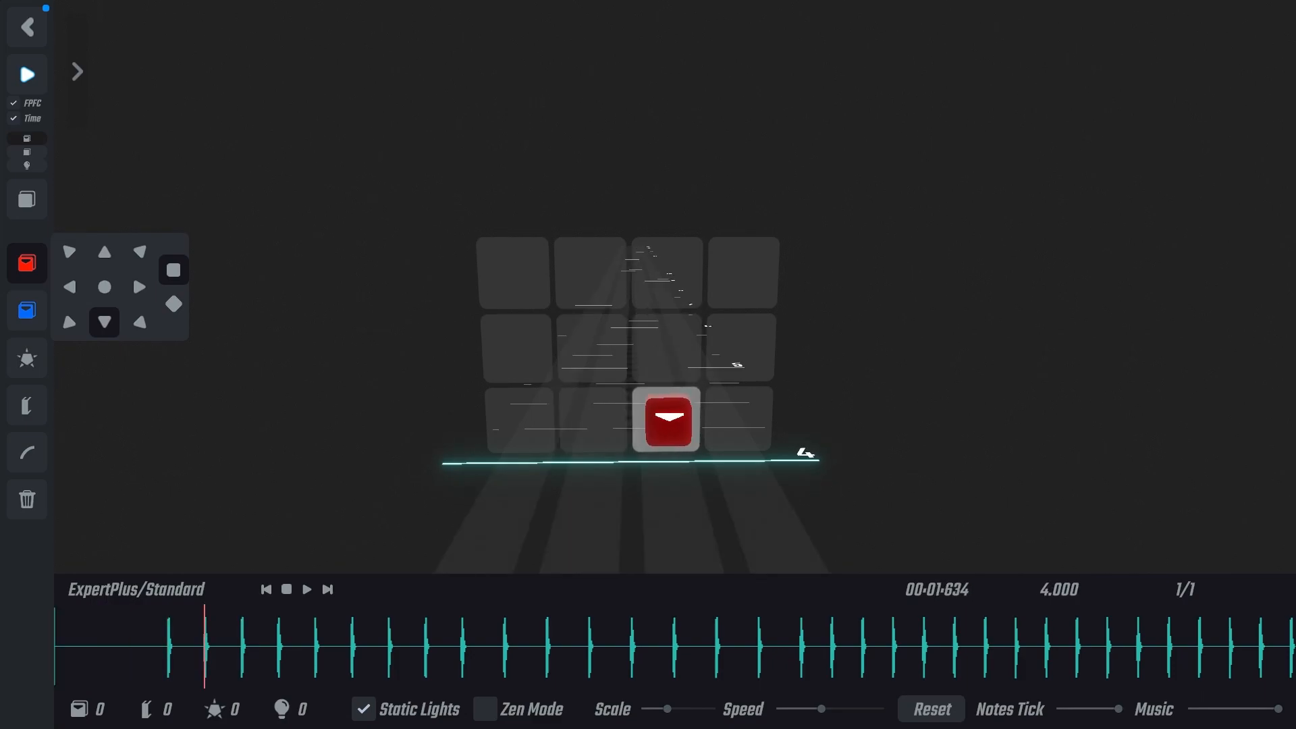
scroll(667, 419, "up", 1)
- Select the blue note, try stepping through the timeline at 1/4 precision, and set the beat precision to 1/2
key("2")
scroll(667, 419, "down", 2)
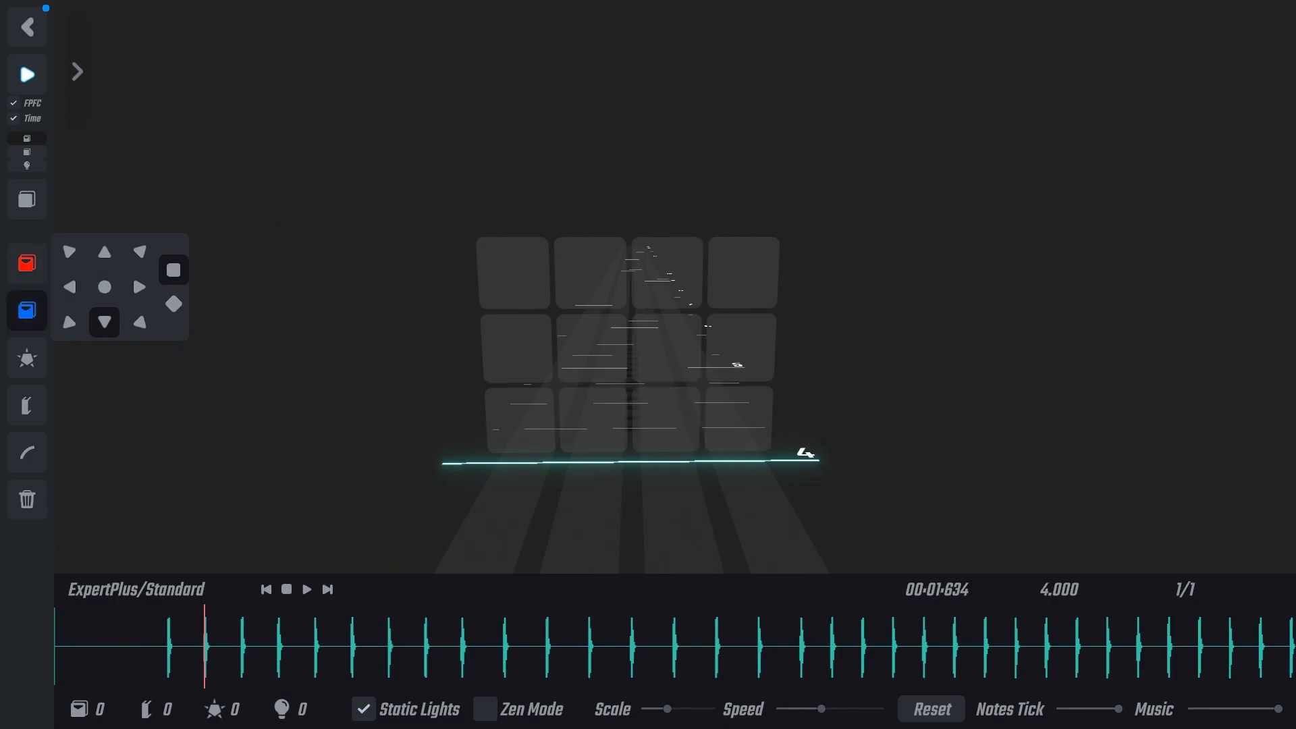
scroll(586, 456, "up", 1, "ctrl")
scroll(696, 425, "up", 1, "ctrl")
scroll(684, 446, "down", 1, "ctrl")
scroll(700, 452, "down", 5)
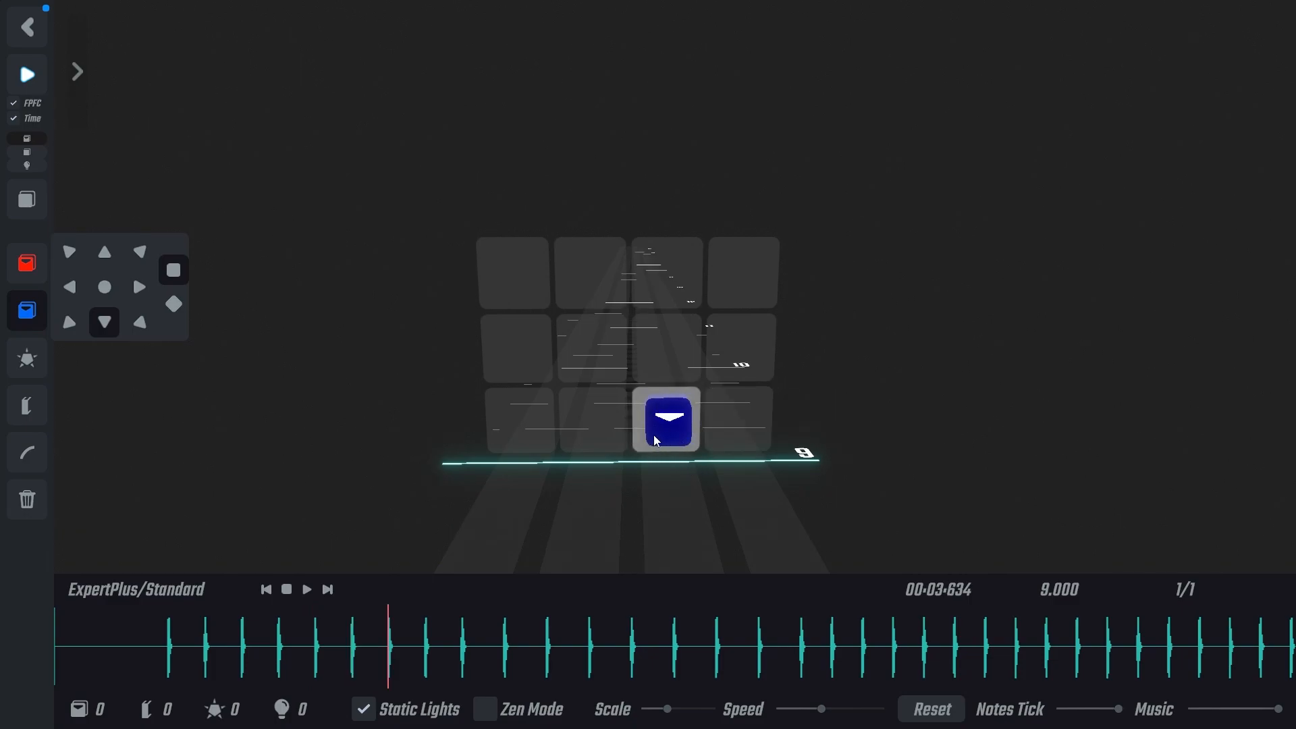
scroll(696, 432, "down", 1)
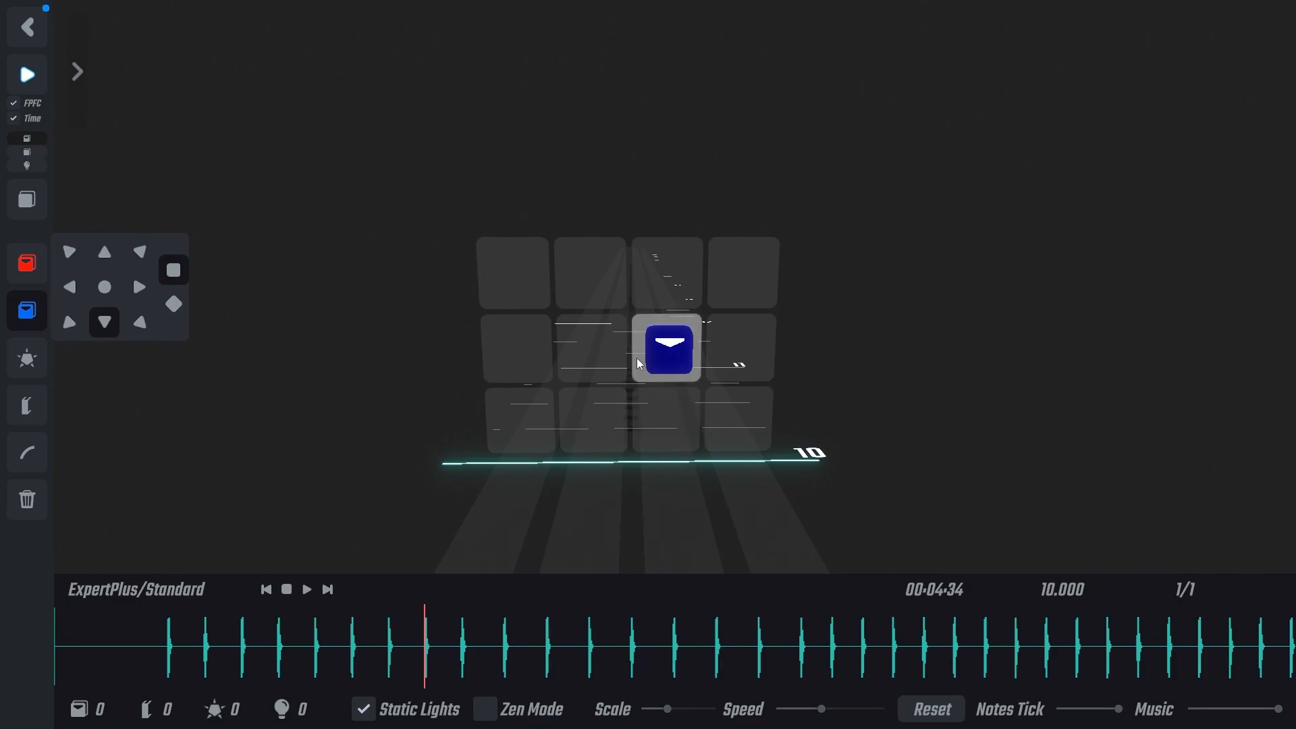
scroll(648, 342, "up", 2, "ctrl")
scroll(602, 440, "up", 5)
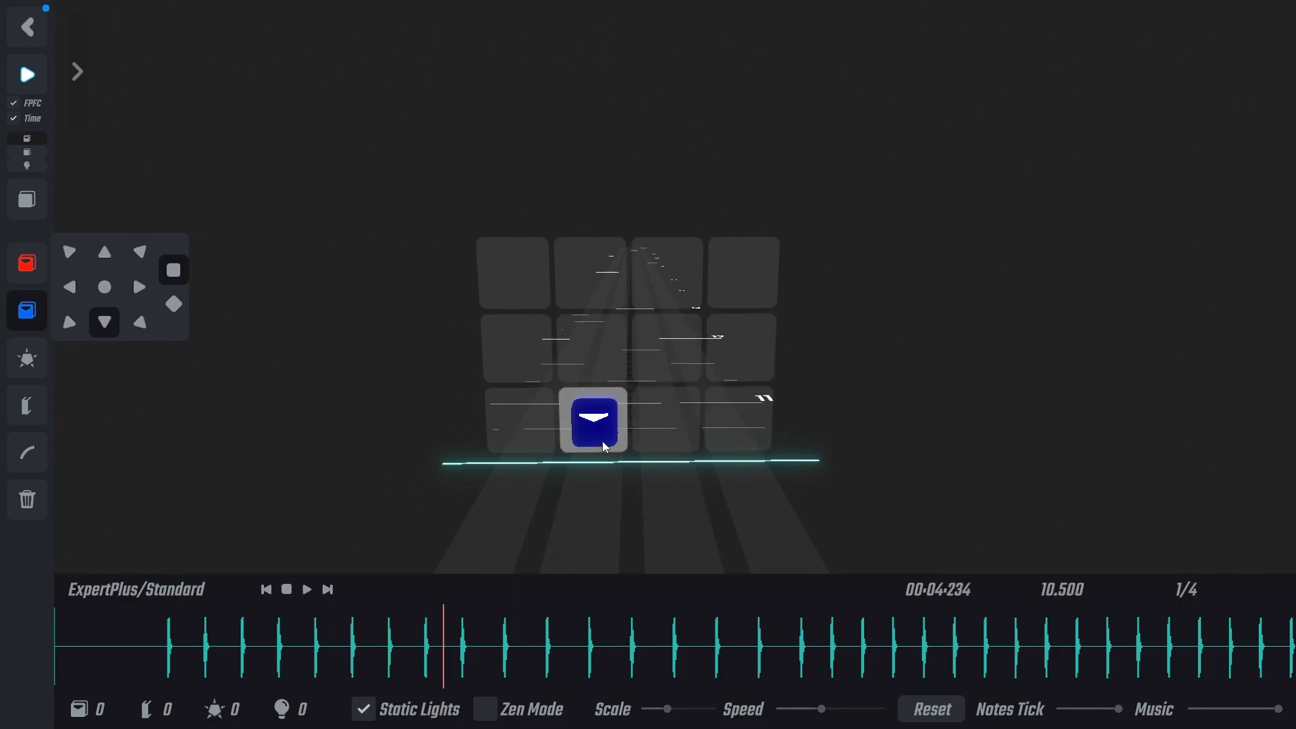
scroll(614, 436, "up", 2)
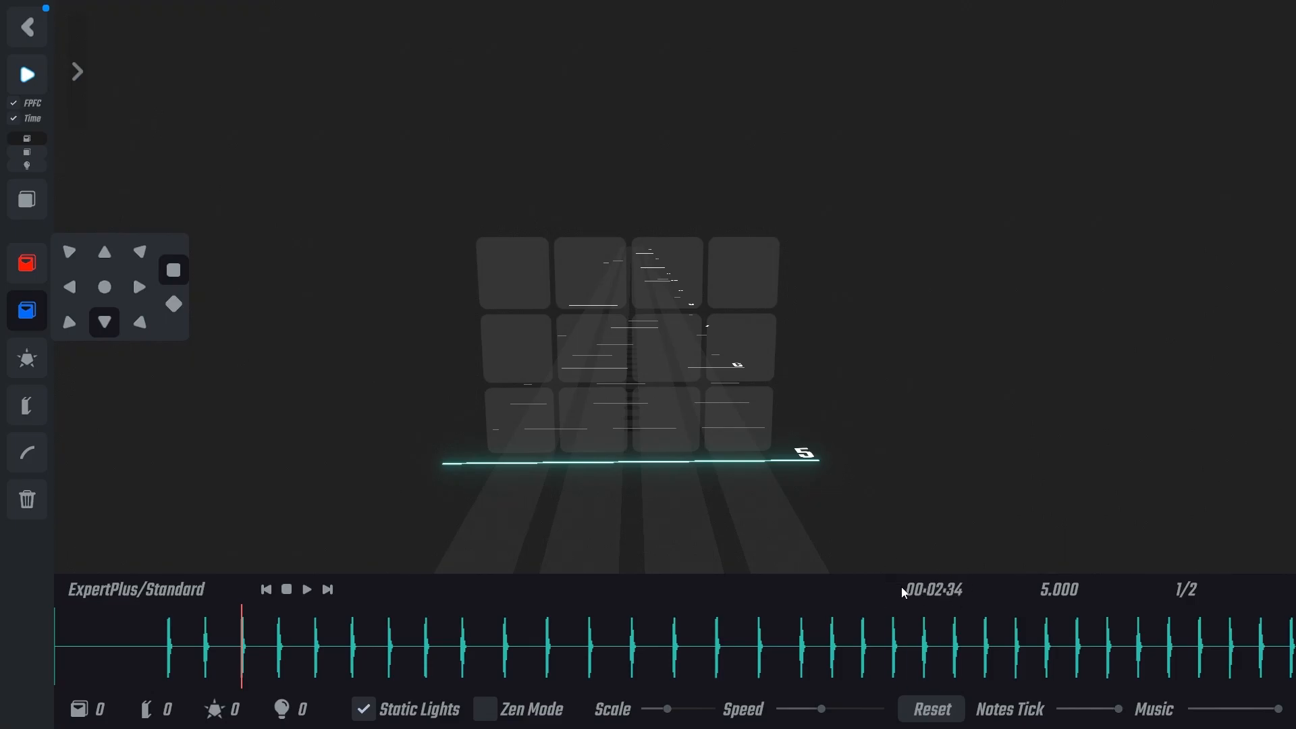
- Place the playhead at beat 3, toggle Static Lights off and on, and play the song from its start
left_click(168, 667)
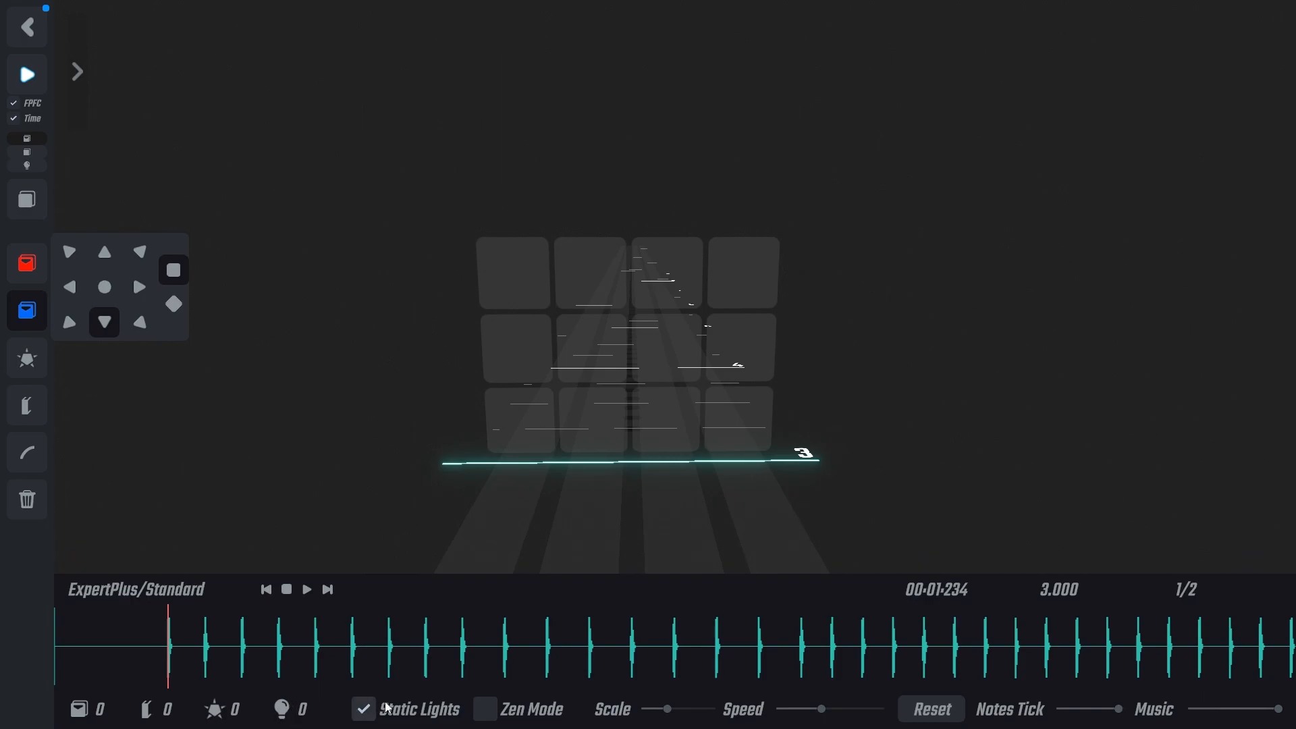
left_click(369, 717)
left_click(369, 717)
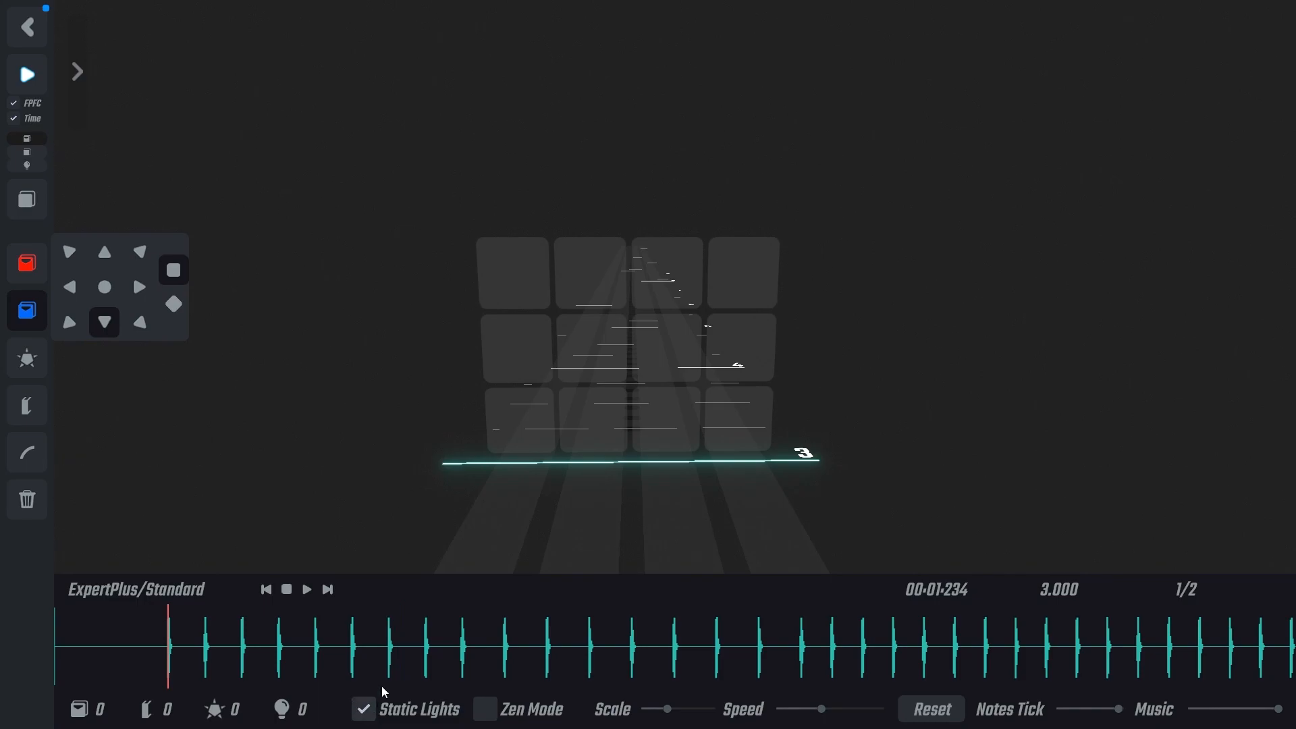
key("Home")
key("space")
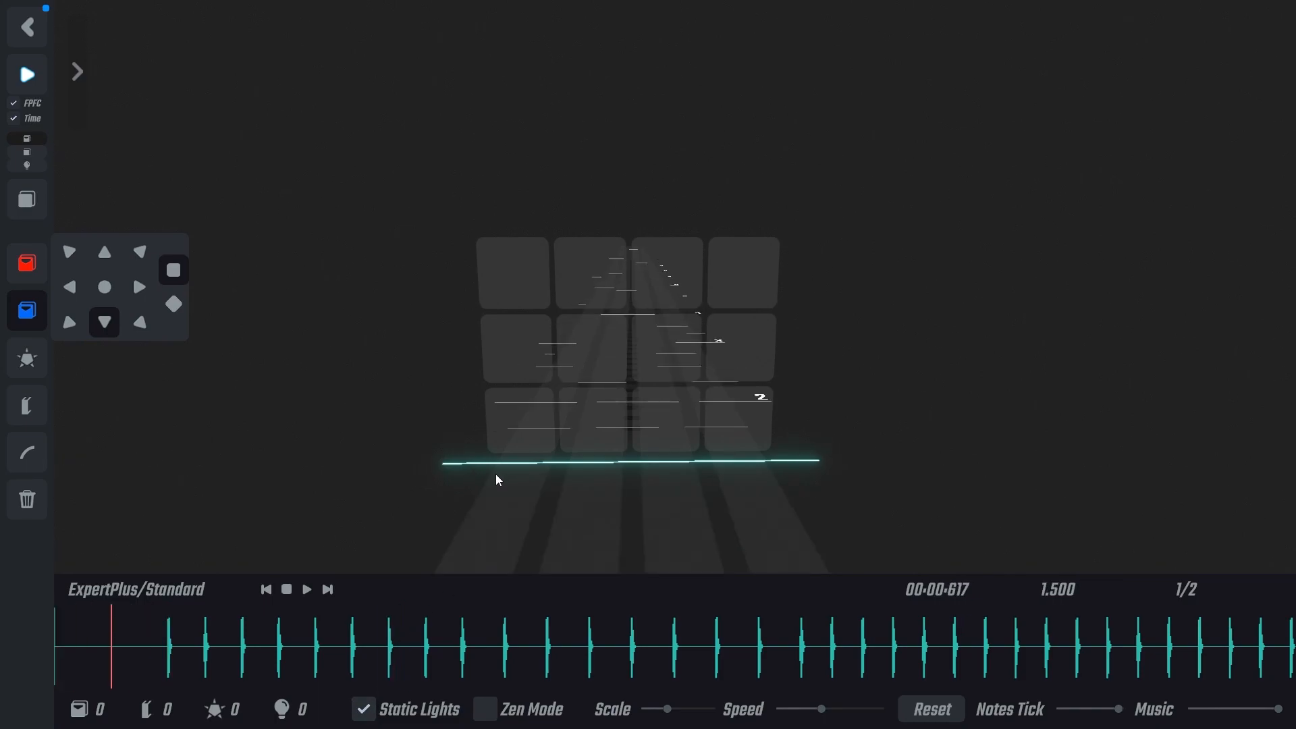
- Preview the note grid with Static Lights off, and turn the option back on
left_click(363, 708)
left_click(621, 348)
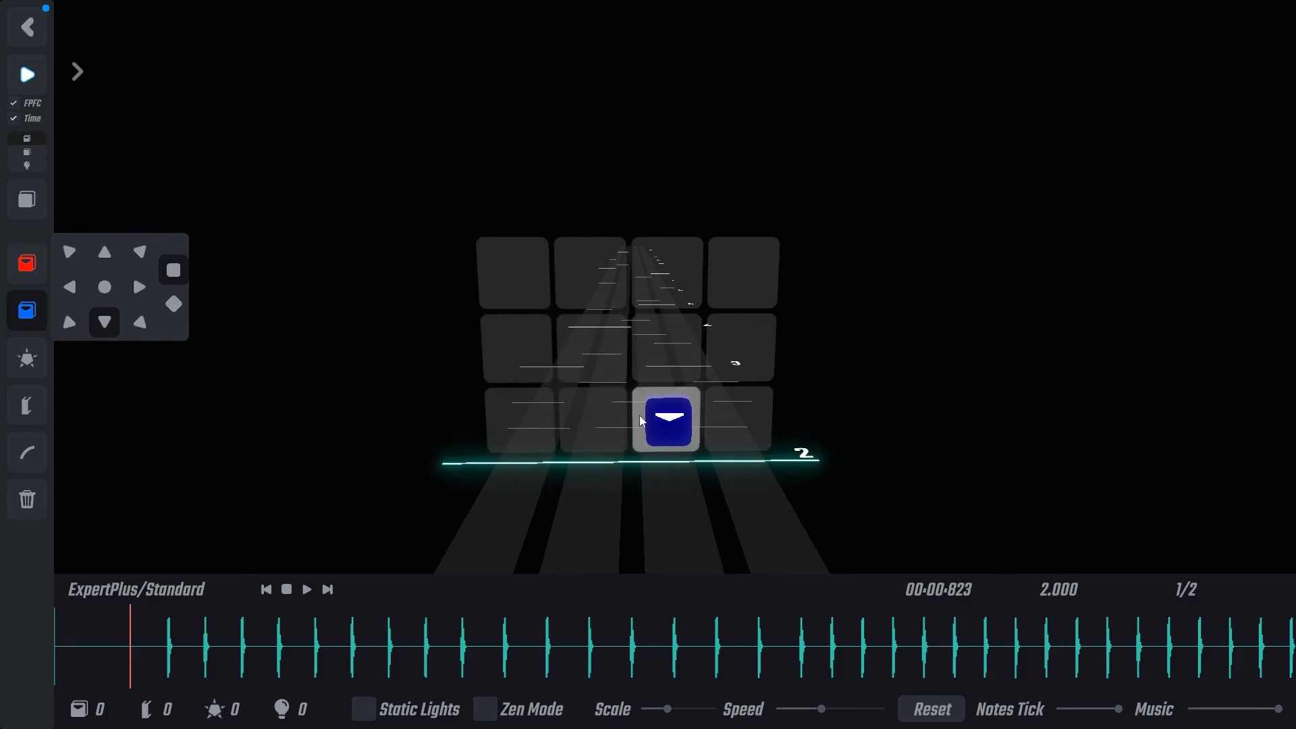
right_click_drag(641, 413, 608, 405)
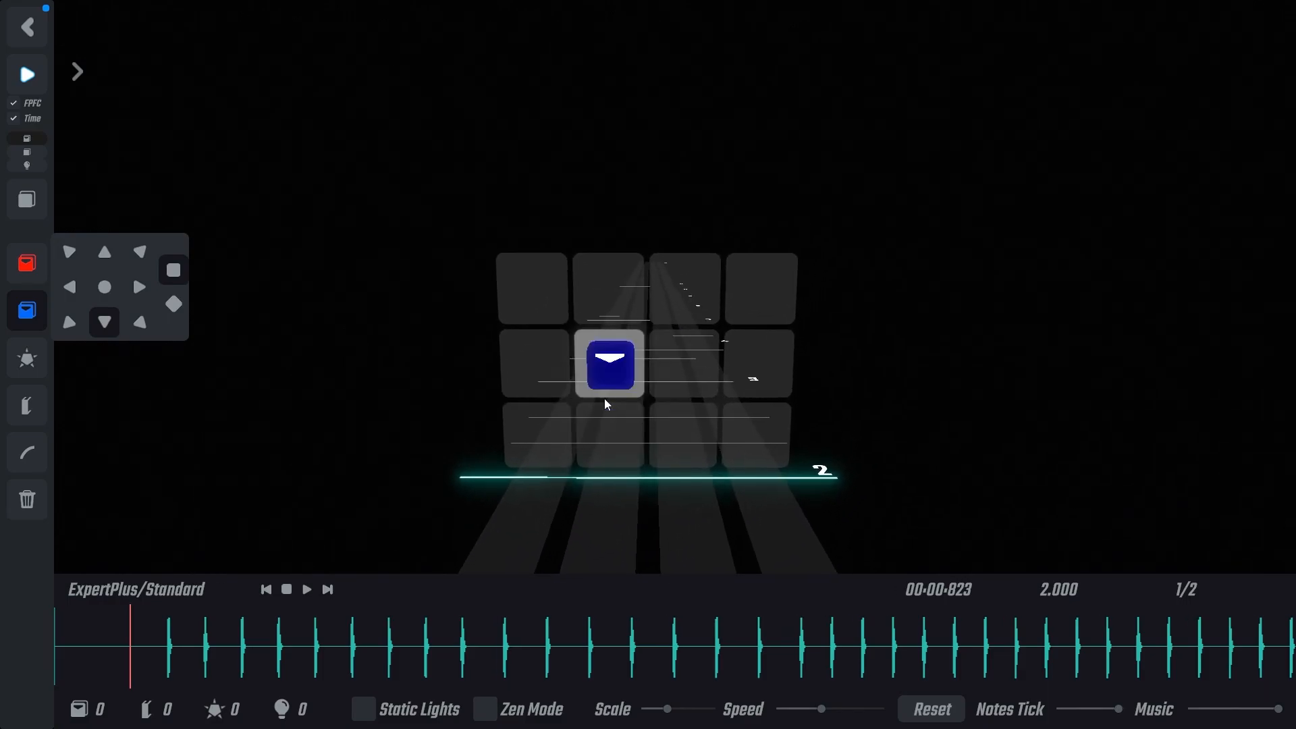
left_click(364, 709)
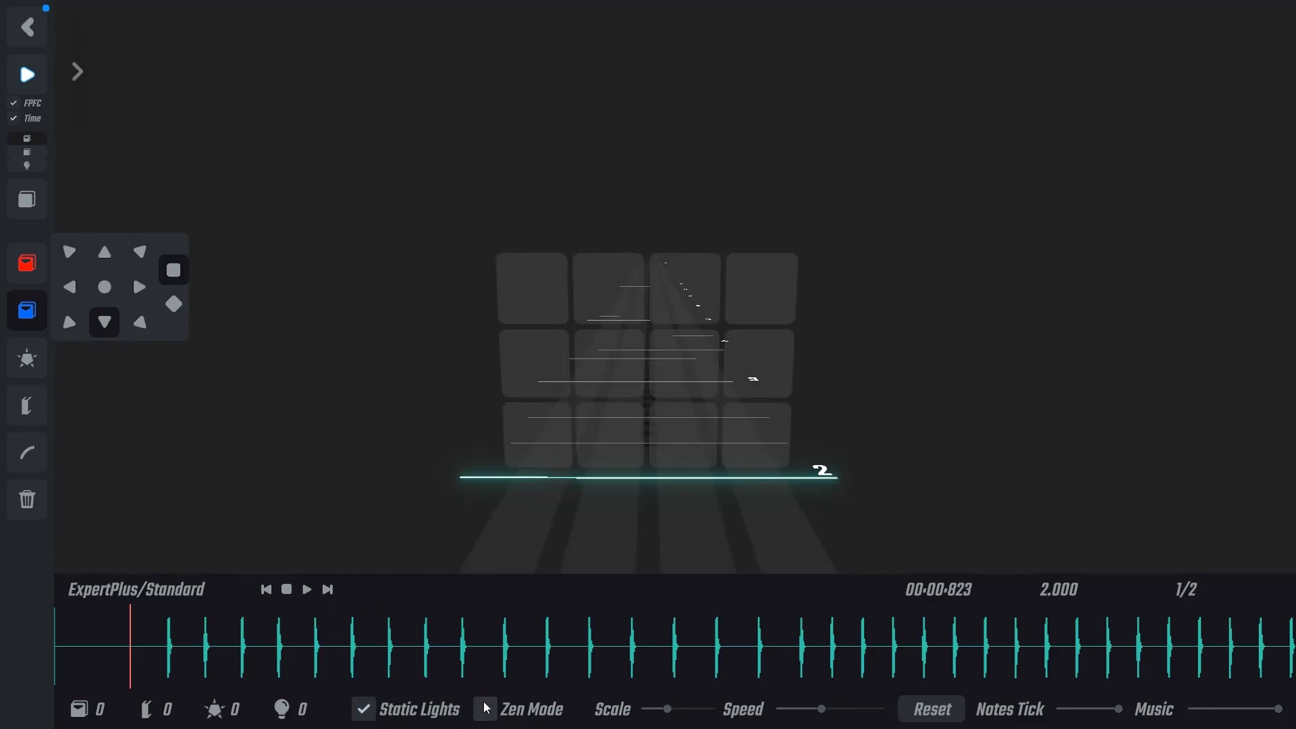
- Try Zen Mode with Static Lights on and off, and restore the normal statically lit view
left_click(483, 709)
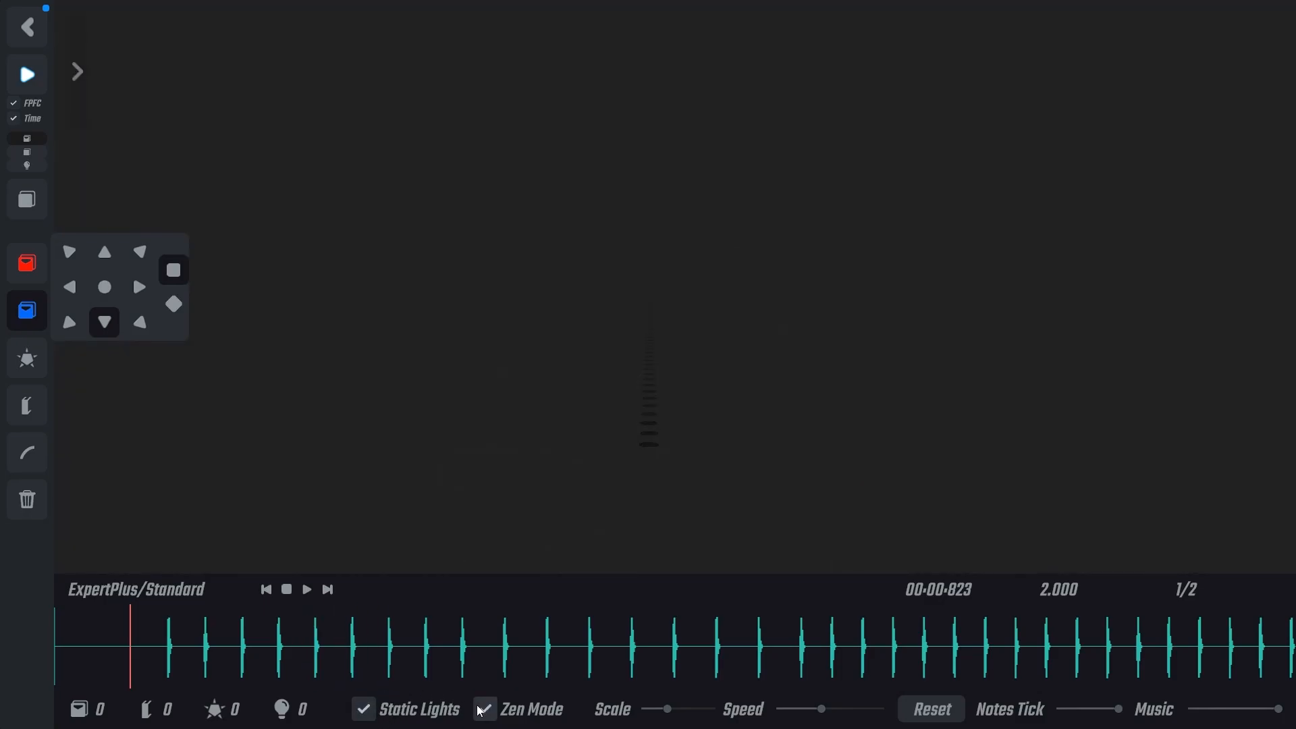
left_click(368, 710)
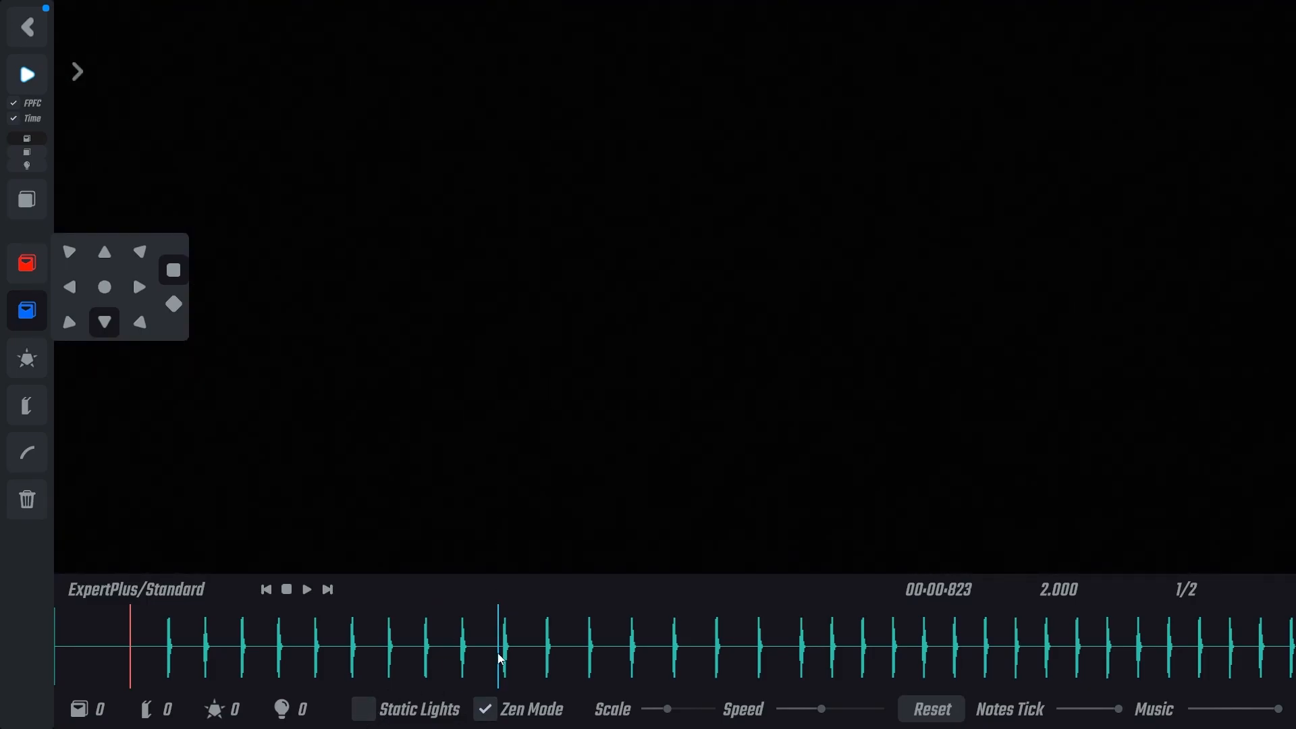
left_click(486, 709)
left_click(365, 710)
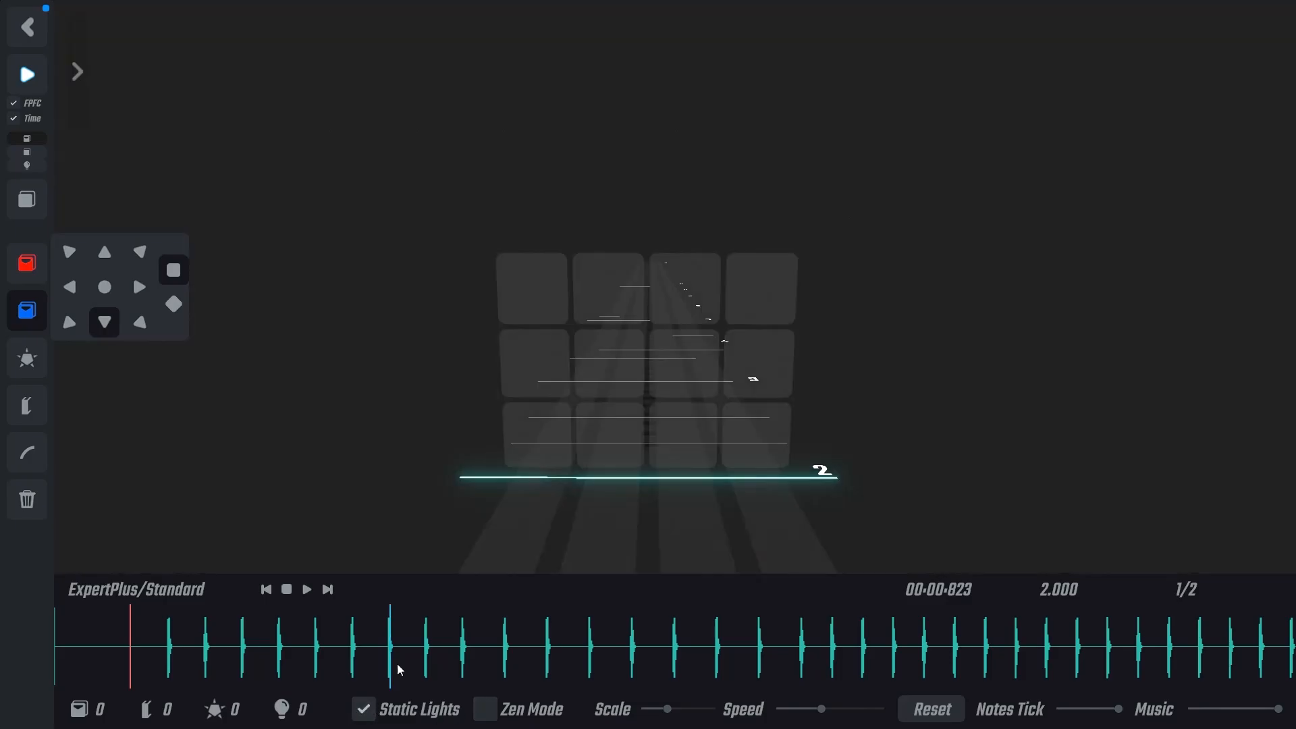
- Place a blue down note in the bottom row's third lane at beat 7, and further on a red down note in the second lane
scroll(671, 469, "down", 4)
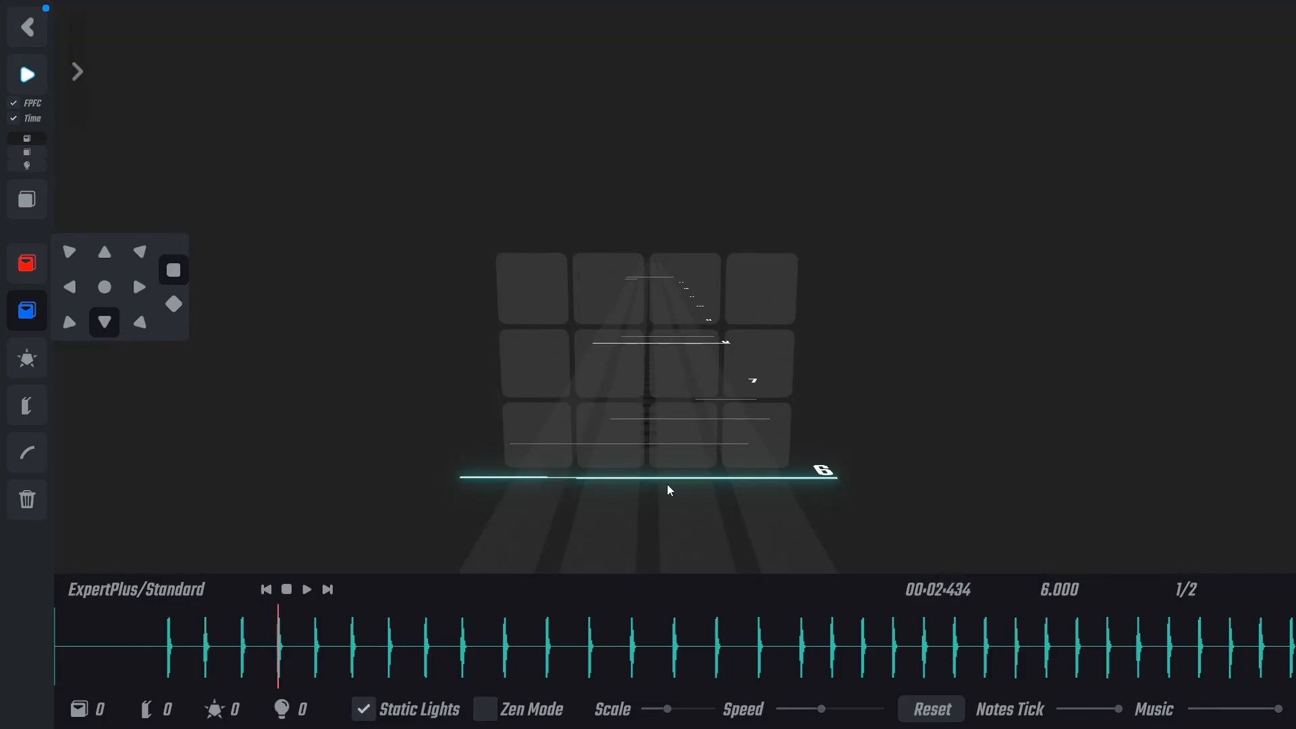
scroll(642, 460, "down", 1)
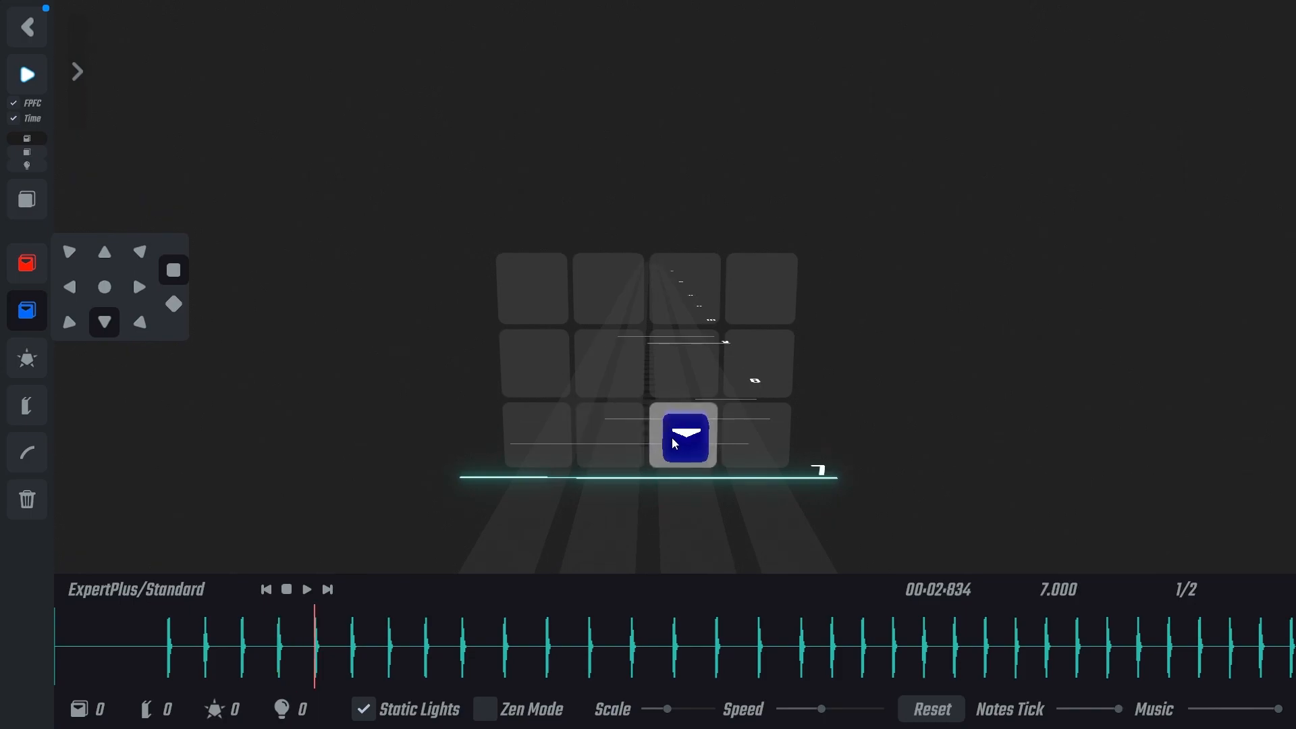
left_click(674, 445)
scroll(633, 440, "down", 4)
key("1")
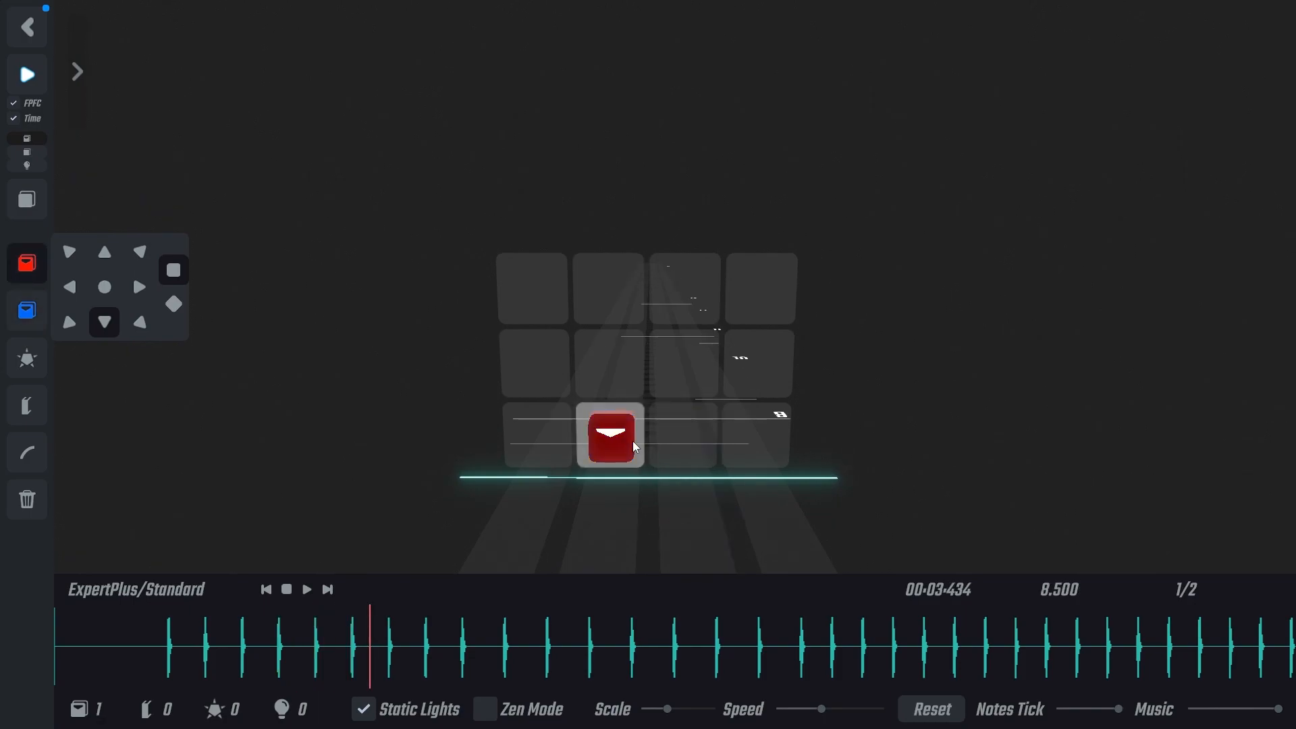
left_click(634, 443)
- Place a blue up note in the middle row's fourth lane and, half a beat on, a red up note in its first lane
scroll(671, 451, "down", 3)
key("w")
key("2")
left_click(760, 365)
key("1")
scroll(561, 349, "down", 1)
left_click(561, 351)
- Return the playhead to beat 7 and set the red note's cut direction to down
scroll(619, 456, "up", 8)
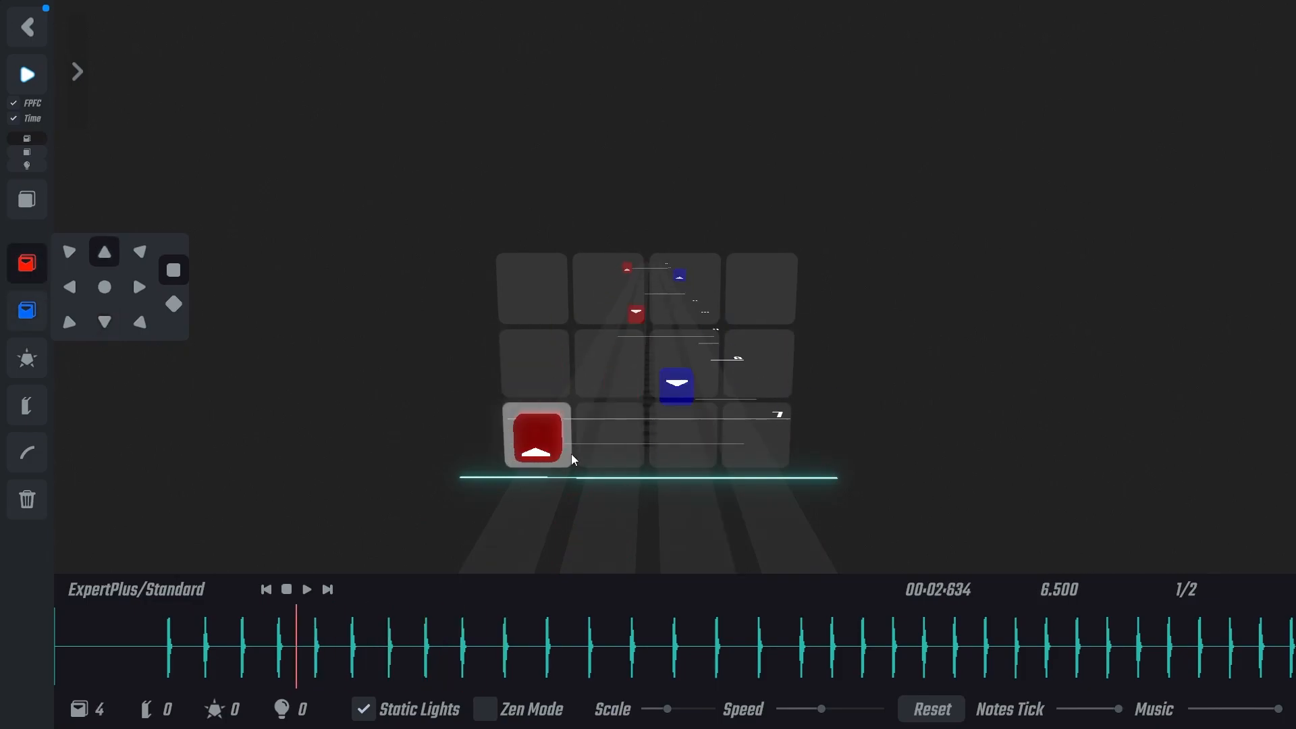
left_click_drag(585, 452, 635, 232)
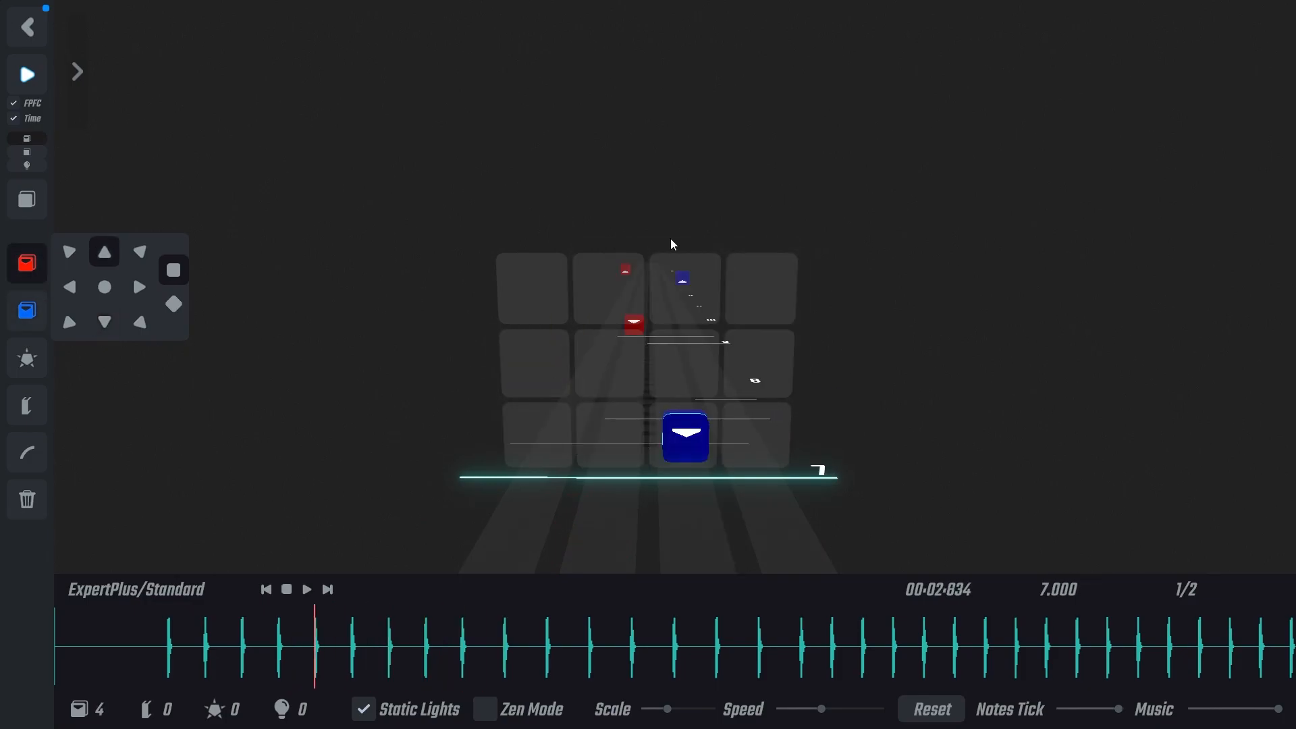
key("s")
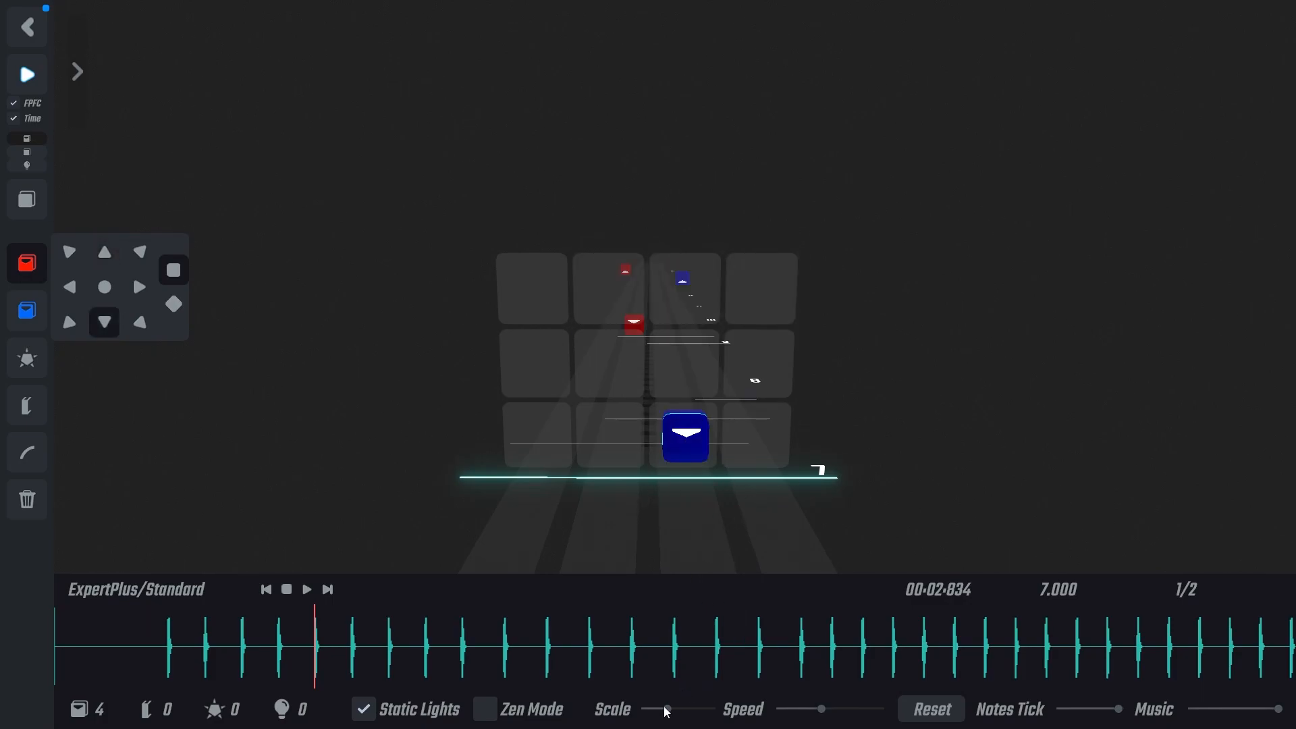
- Play the notes at the maximum Scale, return to beat 7, and lower the Scale to about two-thirds of its range
left_click_drag(669, 709, 735, 711)
key("space")
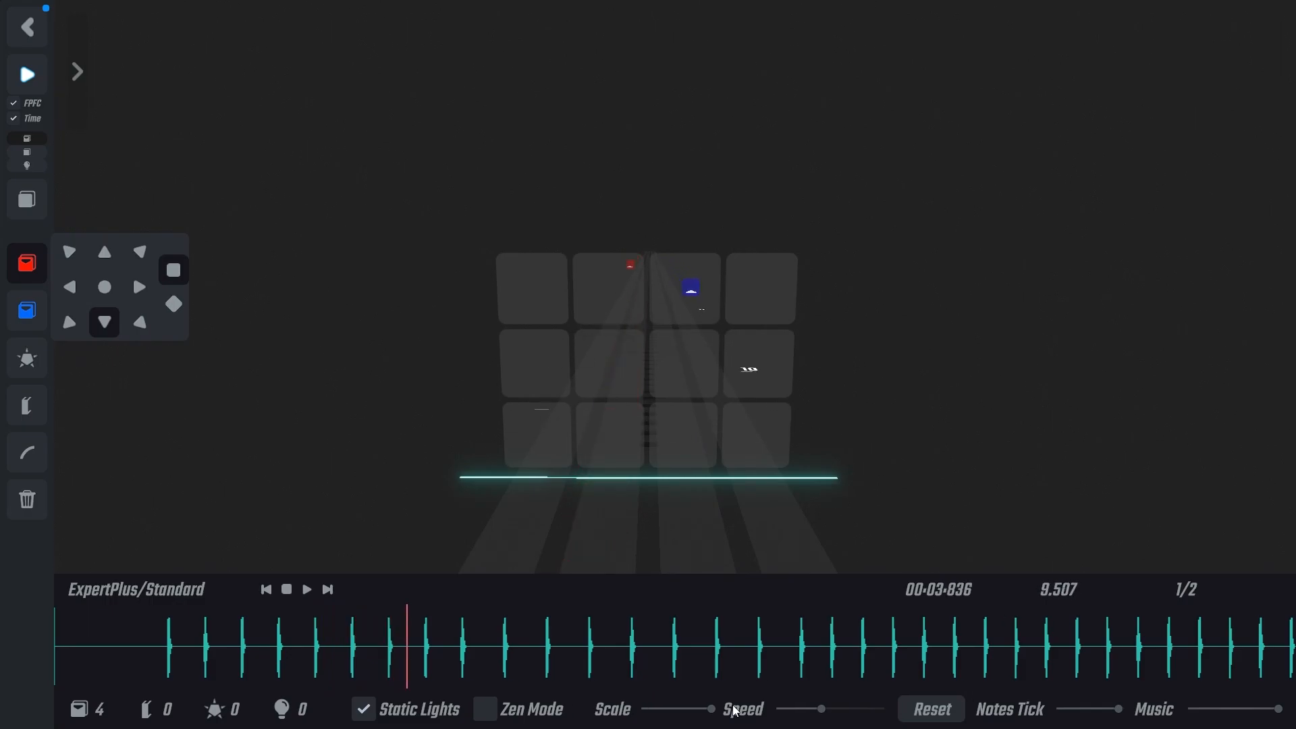
key("space")
left_click_drag(601, 348, 598, 483)
scroll(598, 480, "up", 1)
scroll(599, 479, "up", 4)
left_click_drag(711, 710, 694, 672)
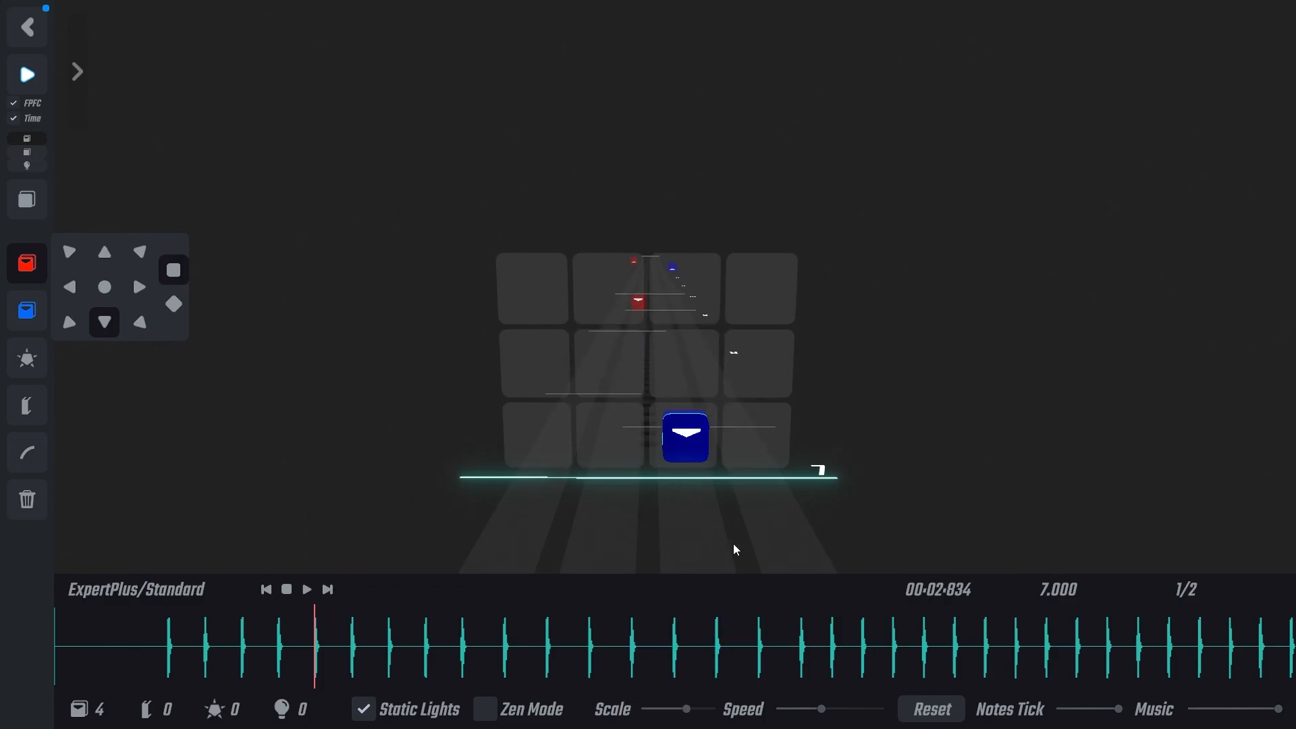
- Check the note spacing at the new scale and lower the playback speed to about a fifth of its range
scroll(726, 548, "down", 3)
scroll(717, 549, "up", 3)
left_click_drag(823, 716, 799, 721)
scroll(719, 515, "up", 1)
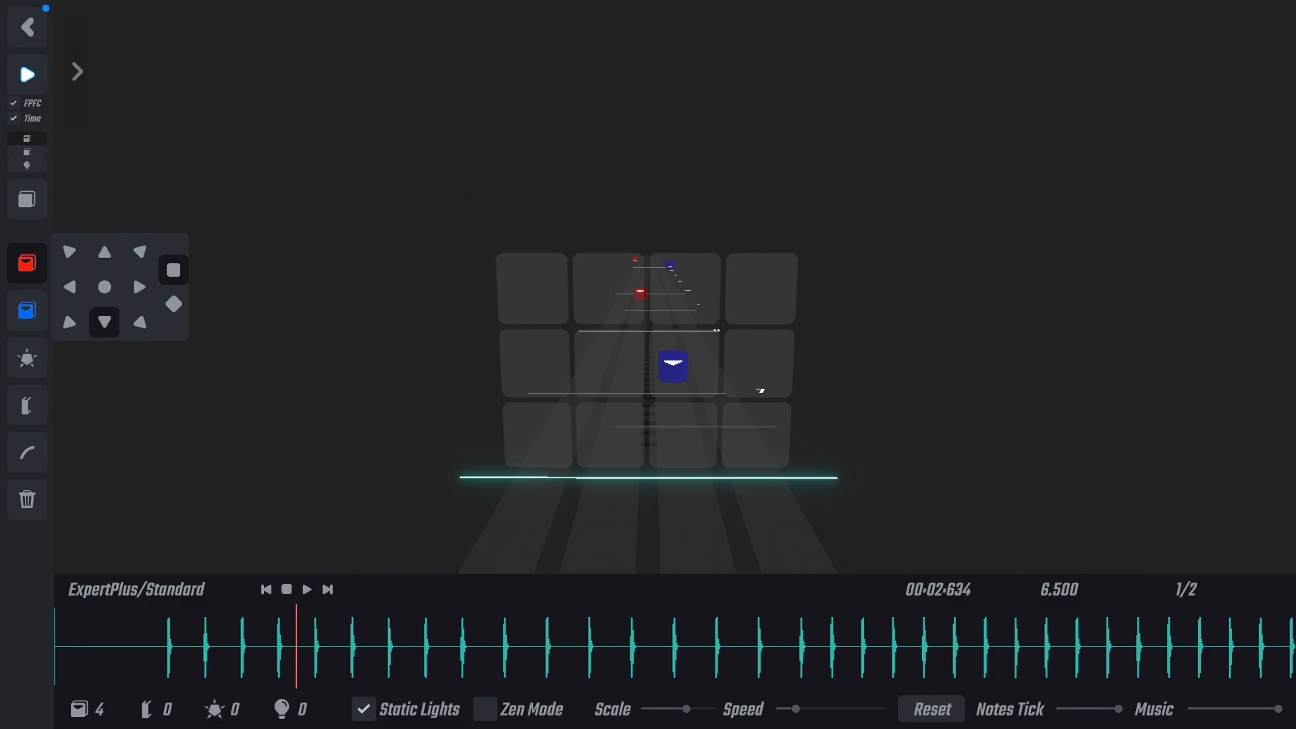
- Delete the four placed notes from the track
middle_click(672, 369)
right_click(674, 374)
right_click(639, 295)
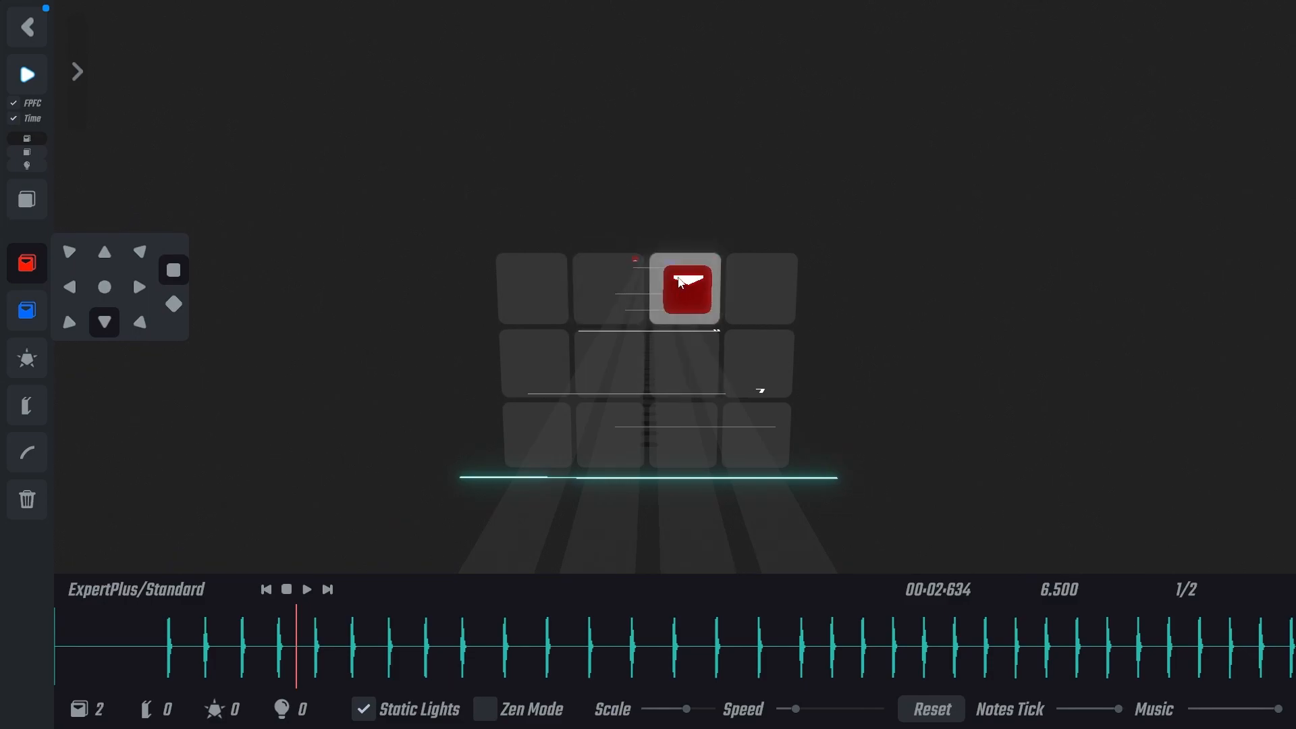
right_click(668, 264)
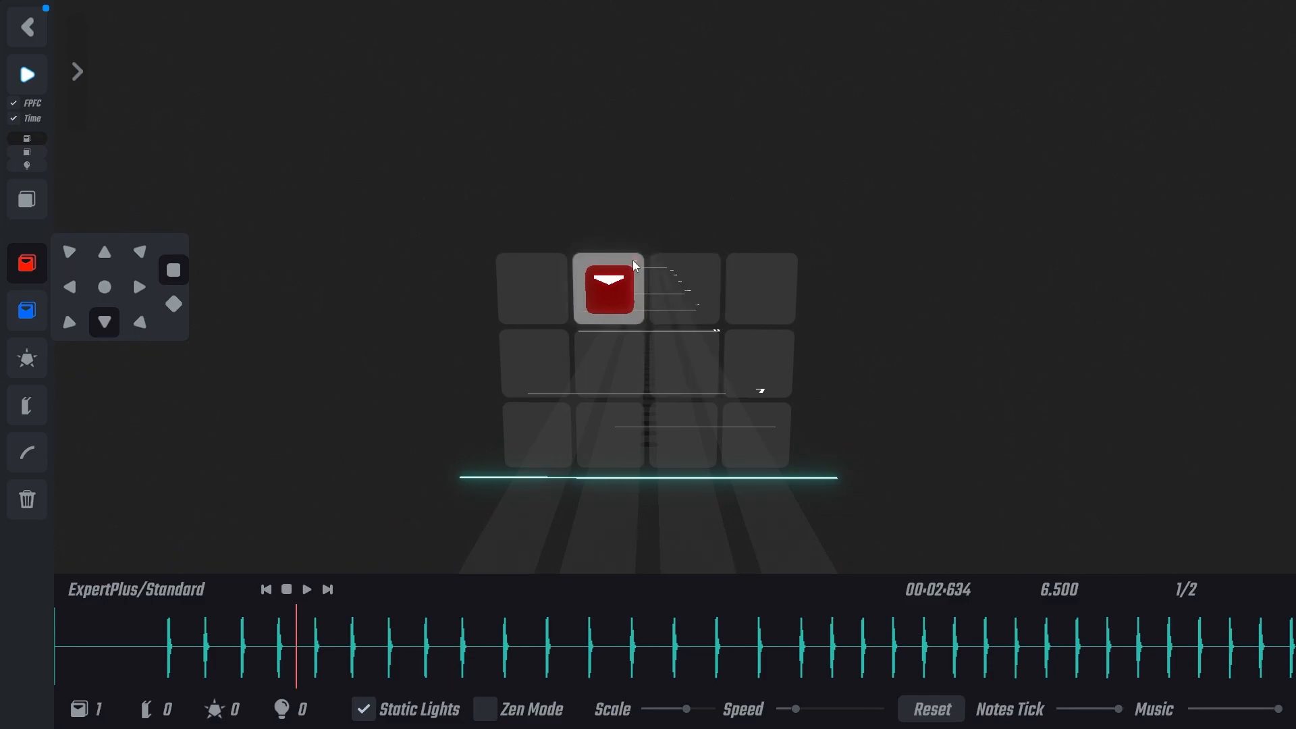
right_click(634, 264)
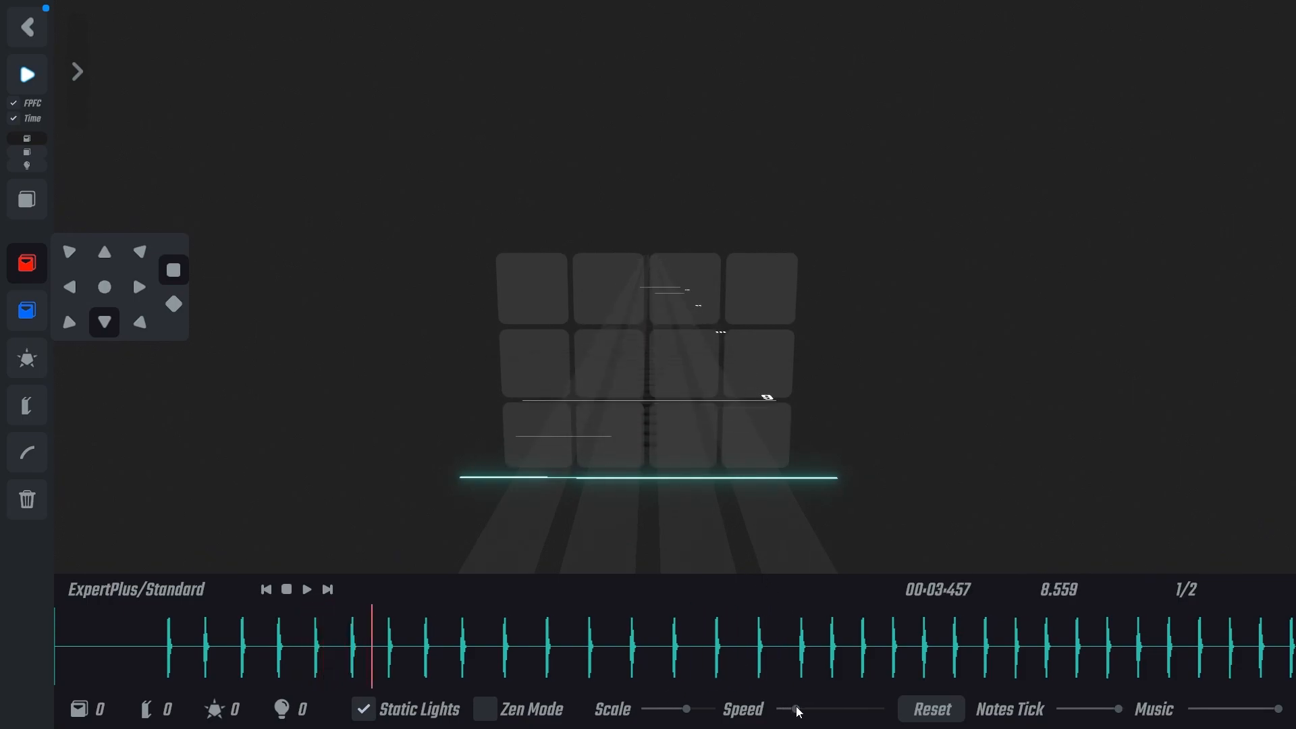
- Try a faster playback speed, stop the song, and reset the speed to its default
left_click_drag(790, 714, 852, 697)
key("space")
left_click(921, 713)
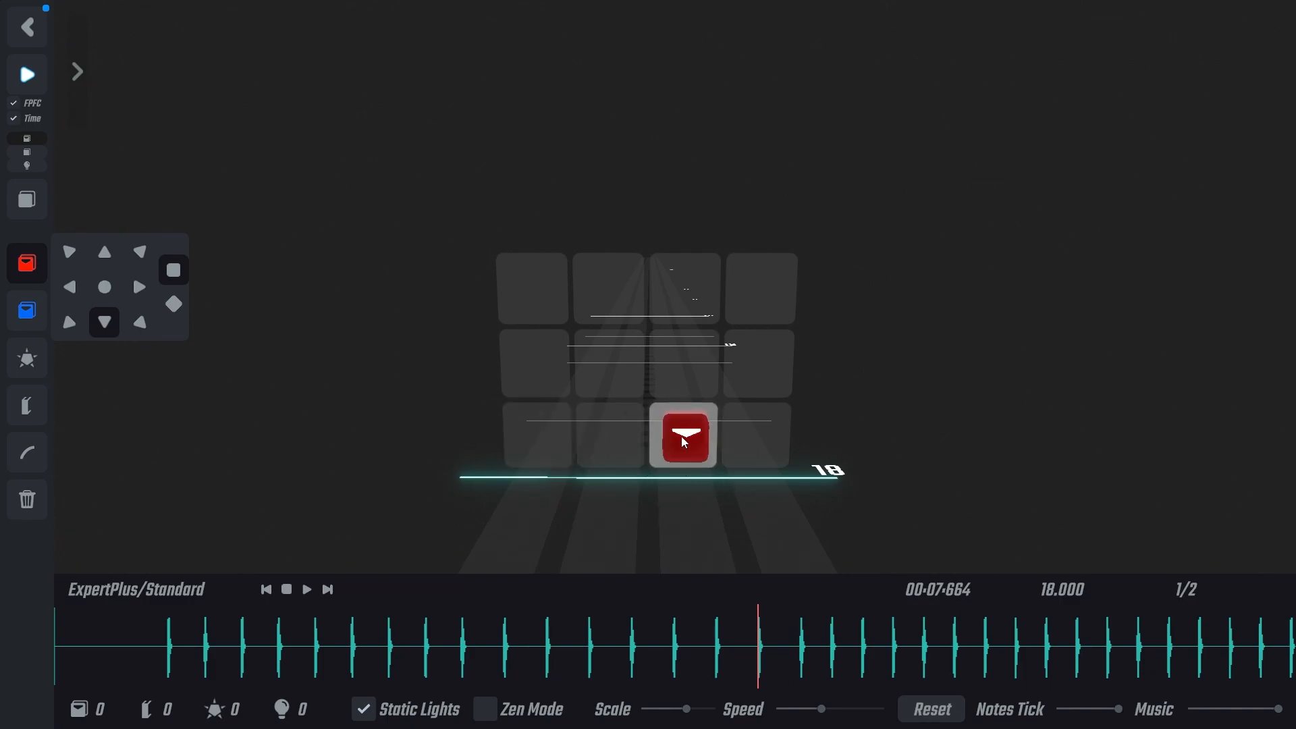
- Place a blue down note in the bottom row's third lane at beat 18
key("2")
left_click(679, 439)
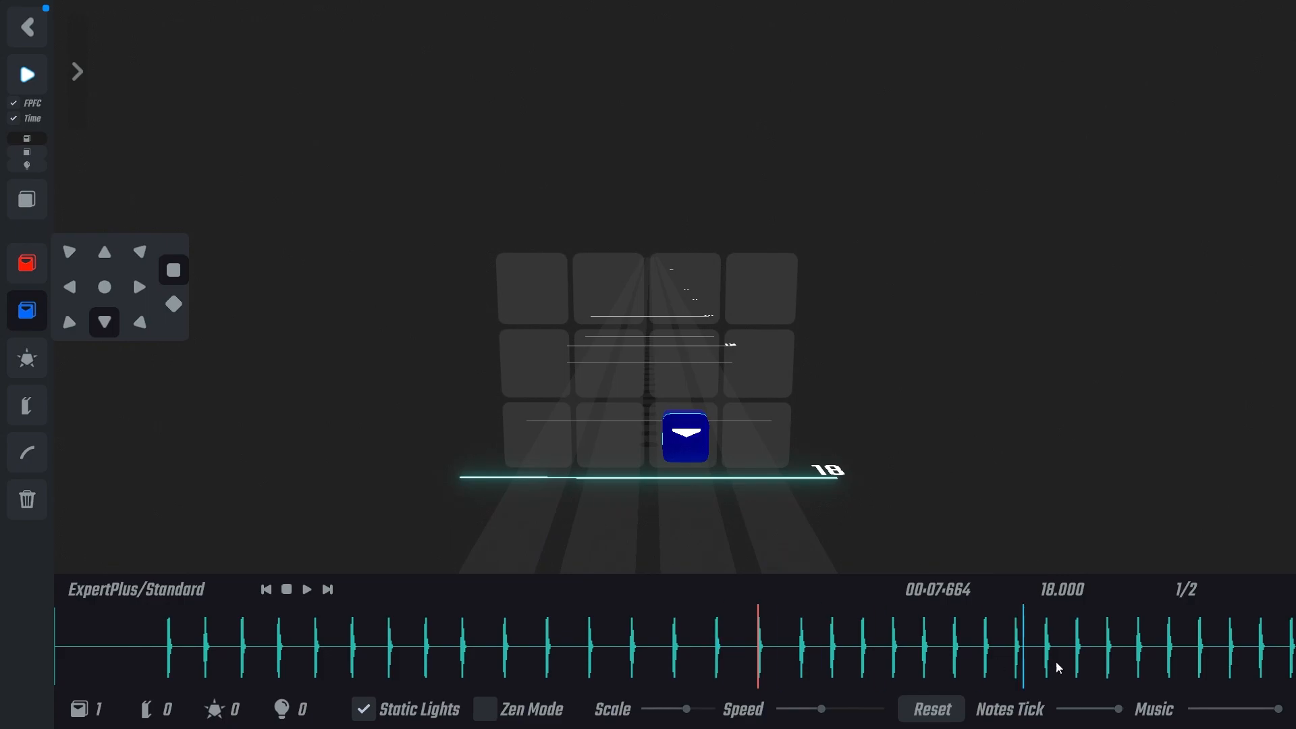
- Scrub back and forth over the note near beat 18 with the music muted, and restore the full music volume
left_click_drag(1278, 708, 1192, 709)
scroll(716, 438, "down", 3)
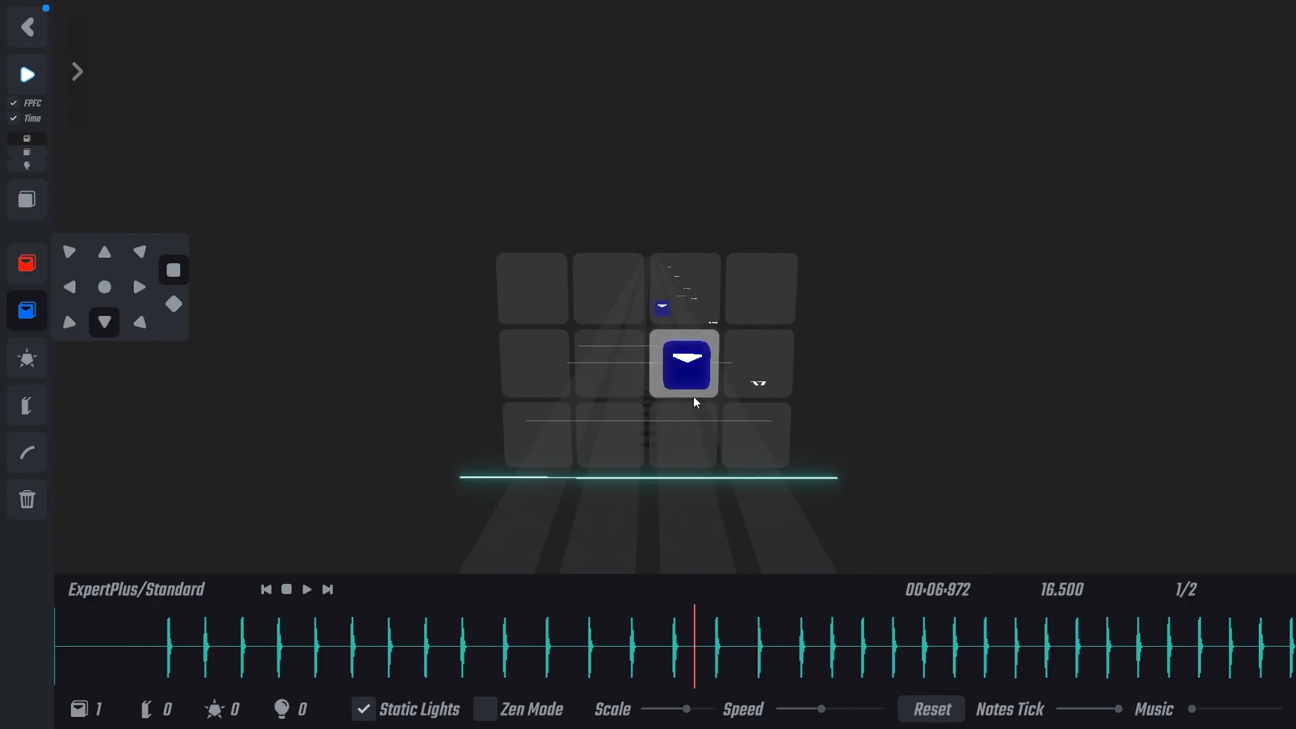
scroll(777, 513, "up", 2)
scroll(743, 564, "down", 3)
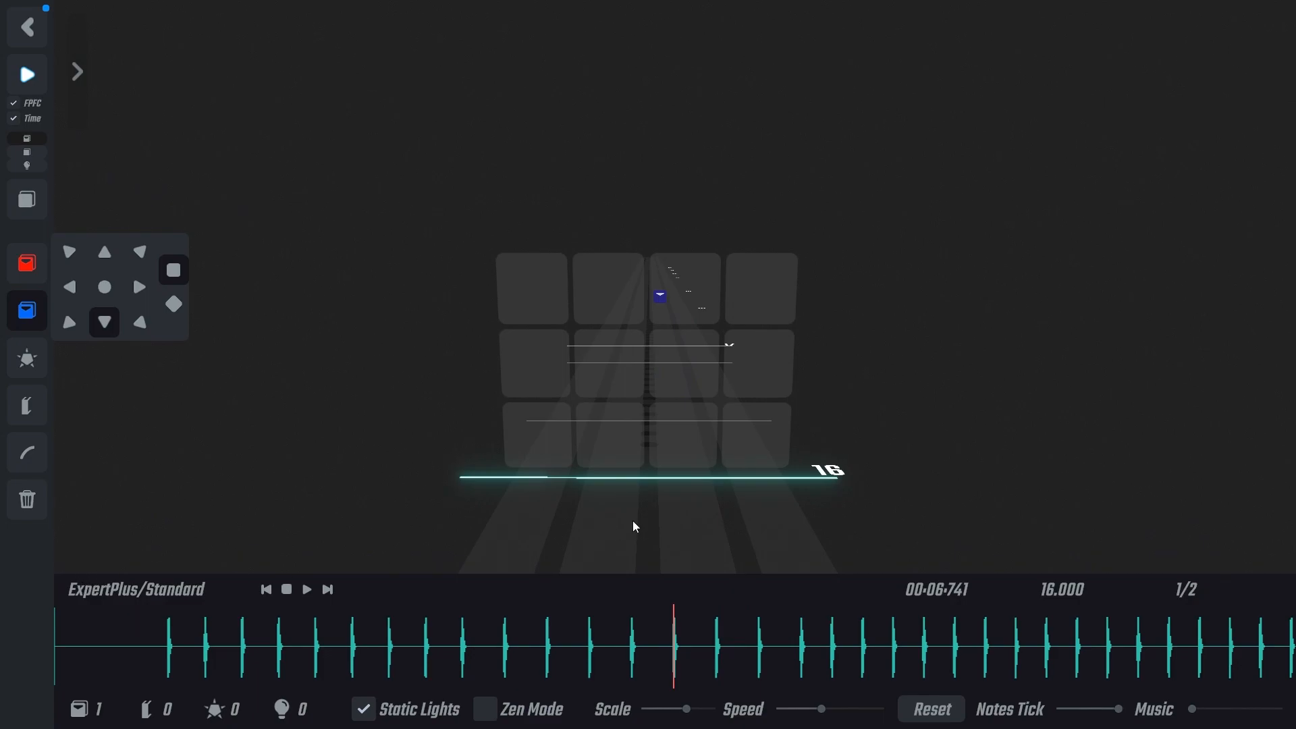
left_click_drag(1193, 709, 1278, 709)
- Move to beat 3 and try switching the note brush between red and blue, ending on a blue down note
left_click(168, 648)
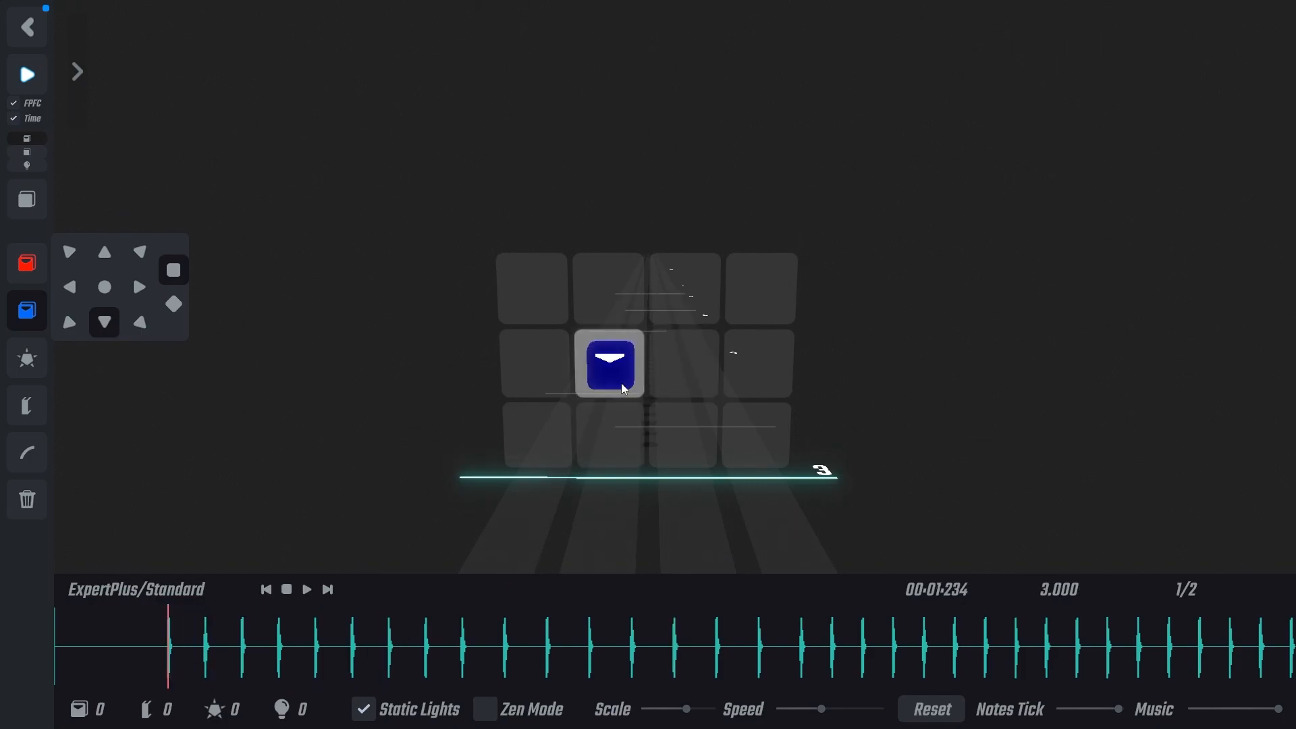
key("1")
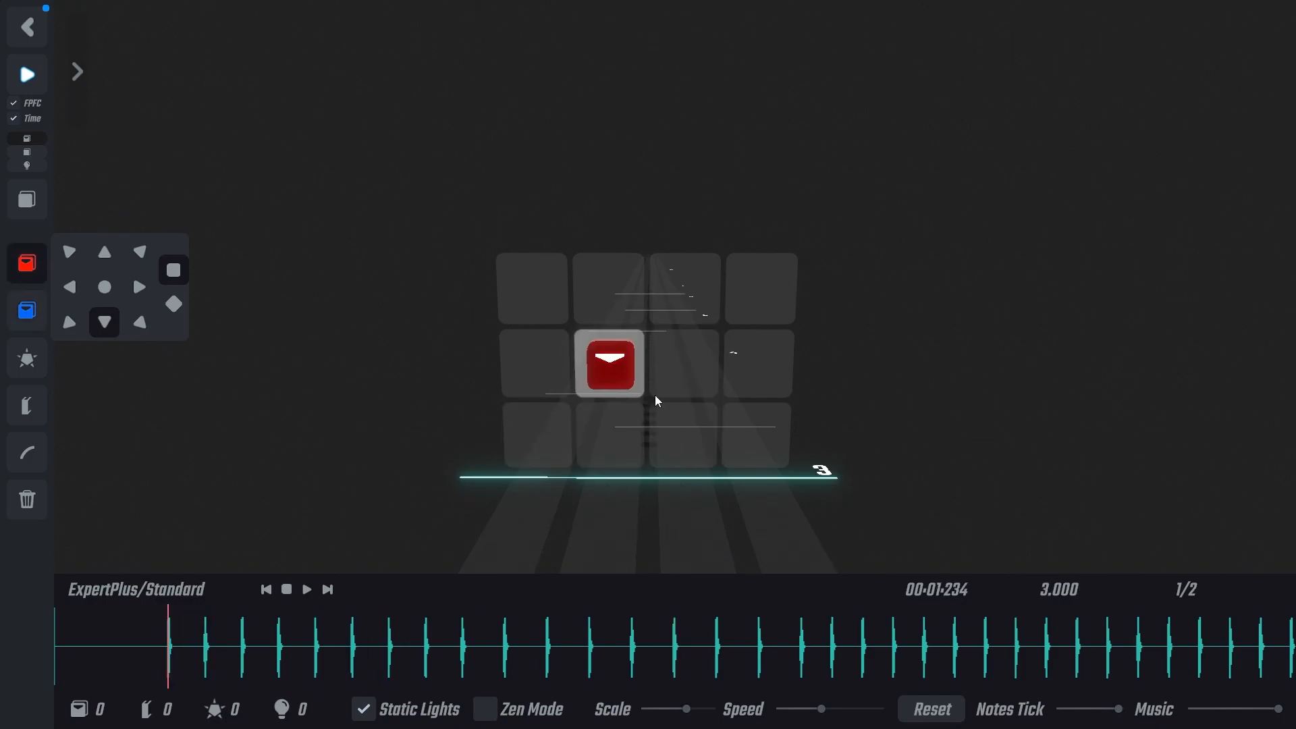
key("2")
key("s+d")
key("s+a")
left_click(24, 262)
left_click(25, 305)
key("s")
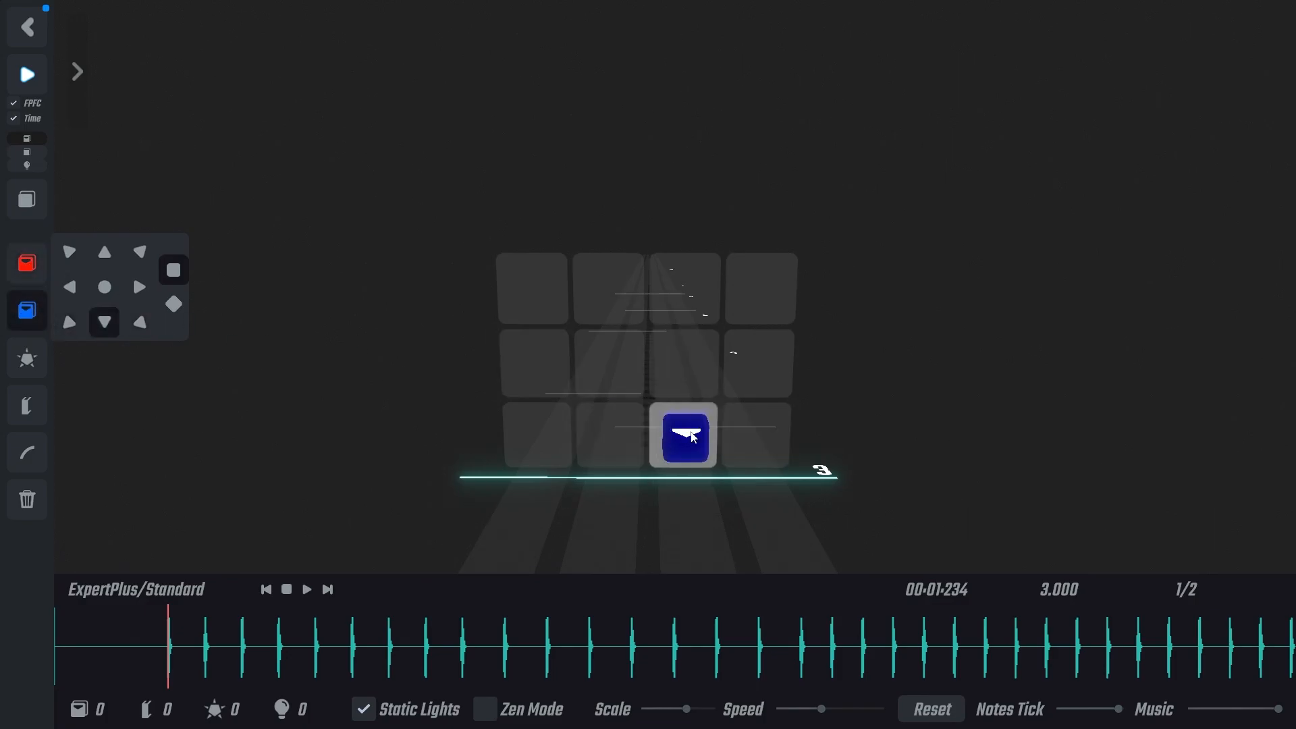
- Try the blue note brush's straight cut directions: down, right, left and up
key("s+d")
key("s")
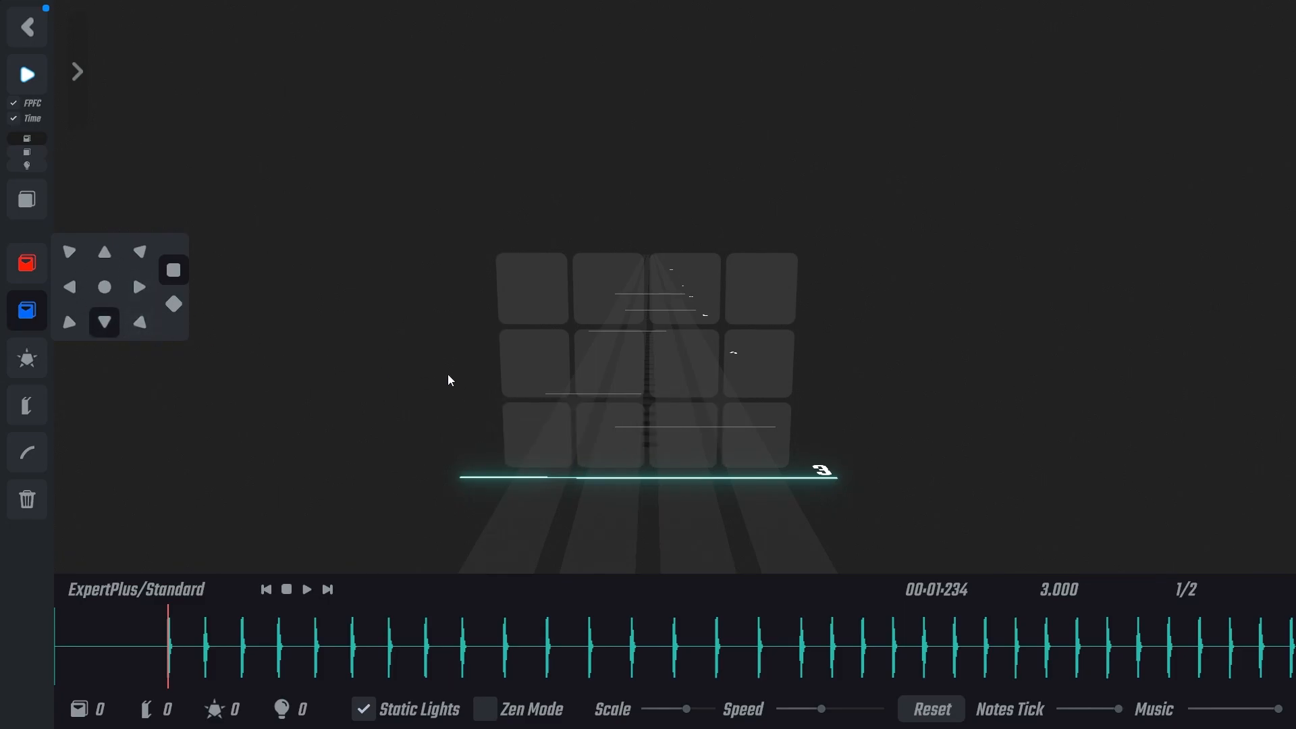
key("w")
key("d")
key("a")
key("d")
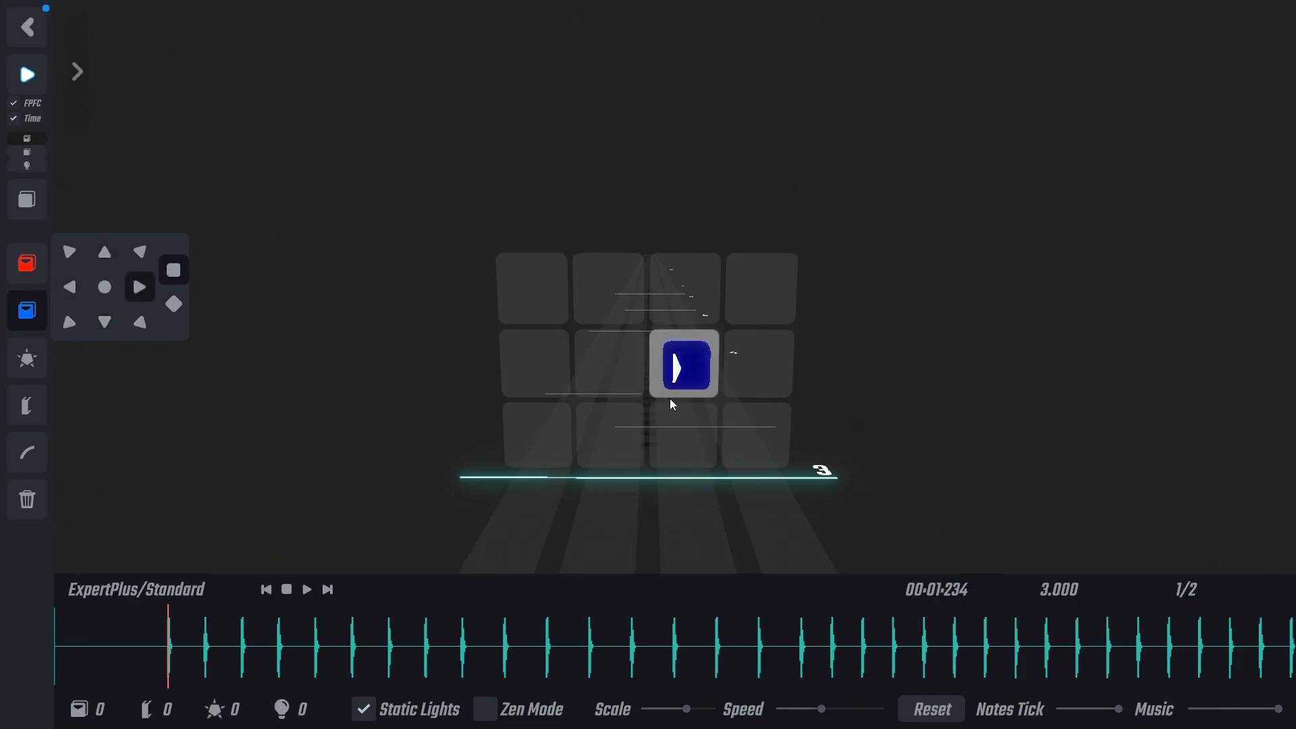
key("s")
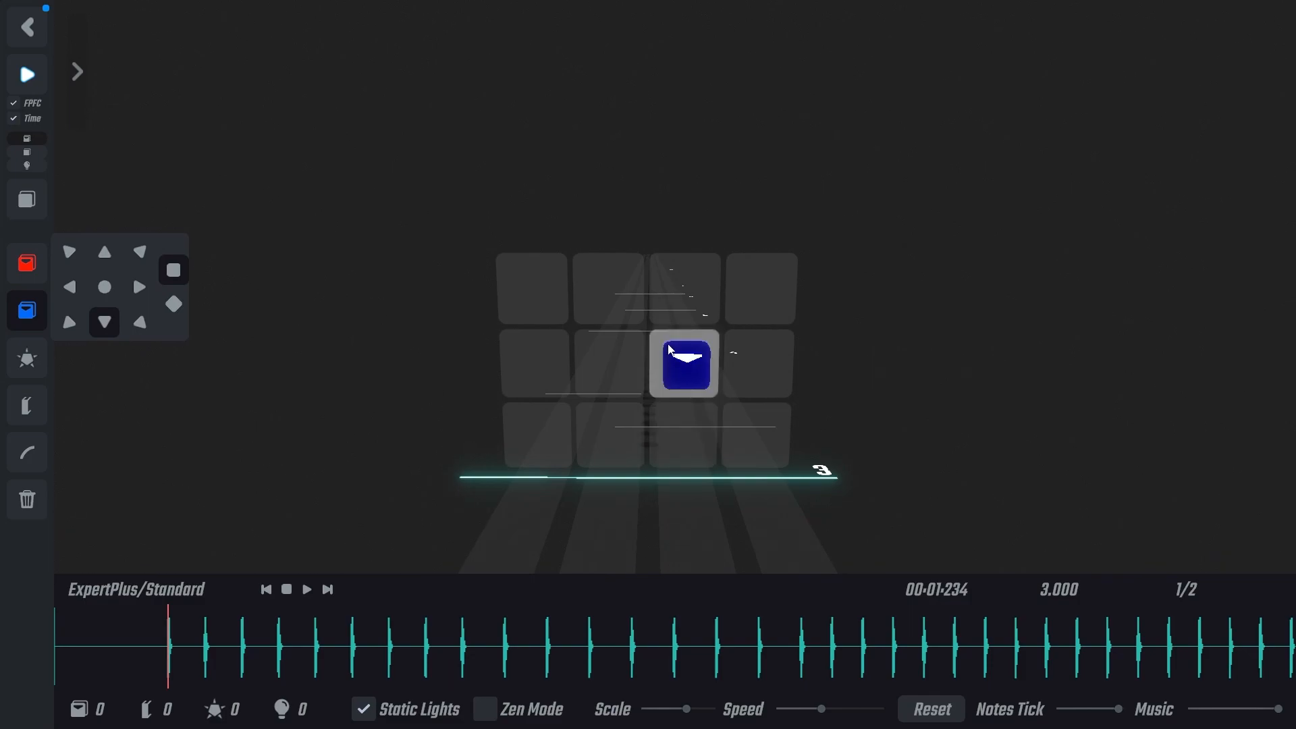
key("w")
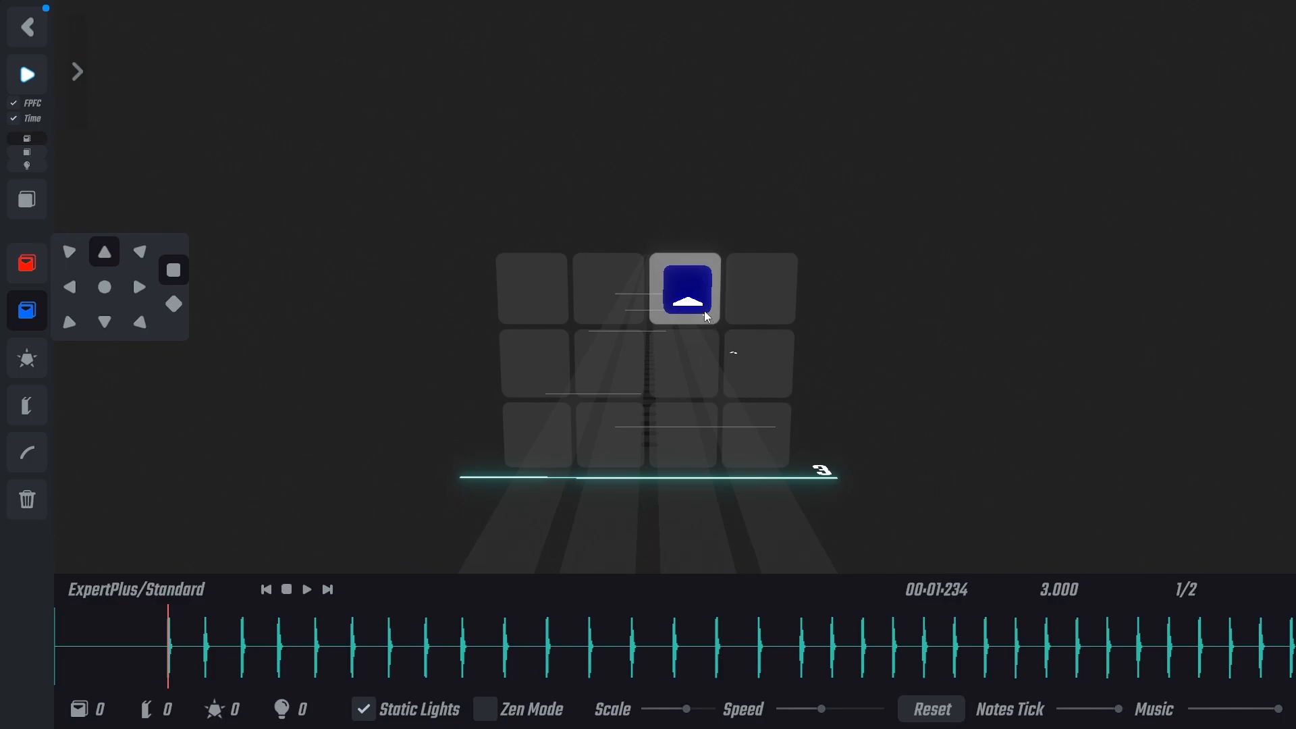
- Try the blue note brush's diagonal cut directions, plus the dot note in its straight and rotated orientations
key("e")
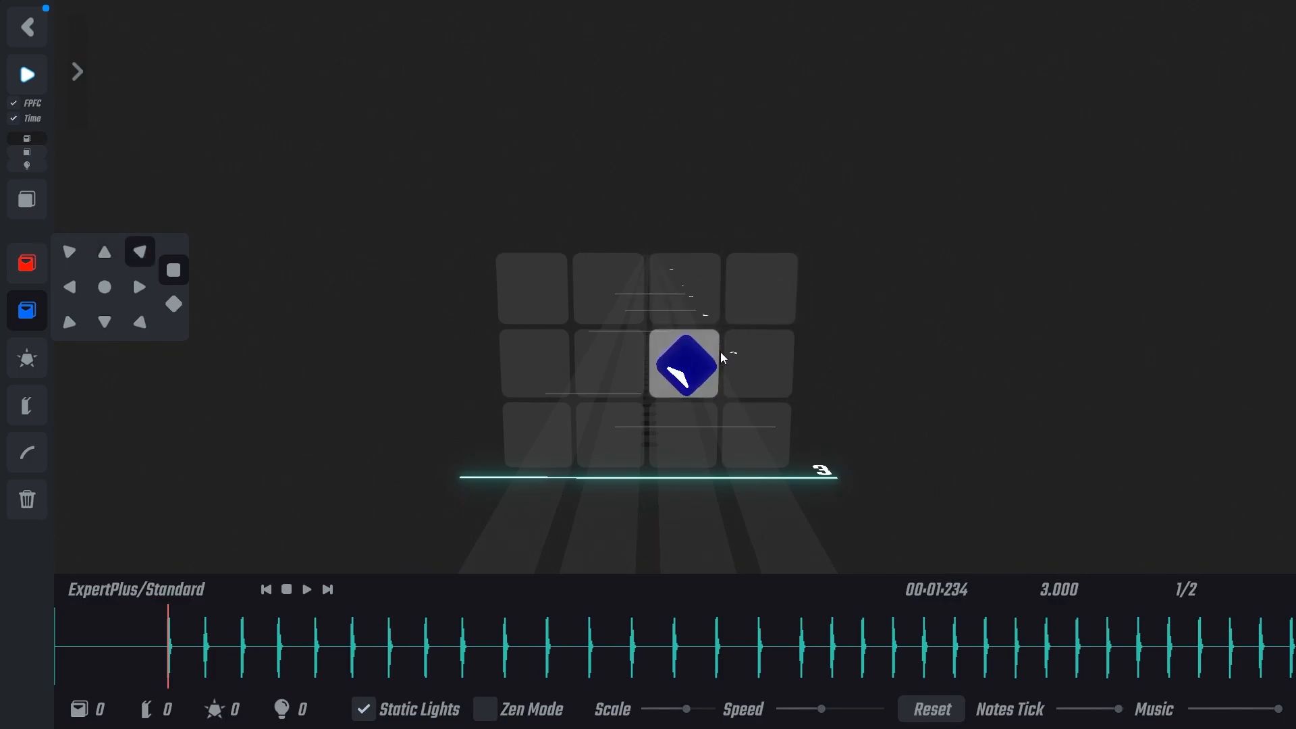
key("z")
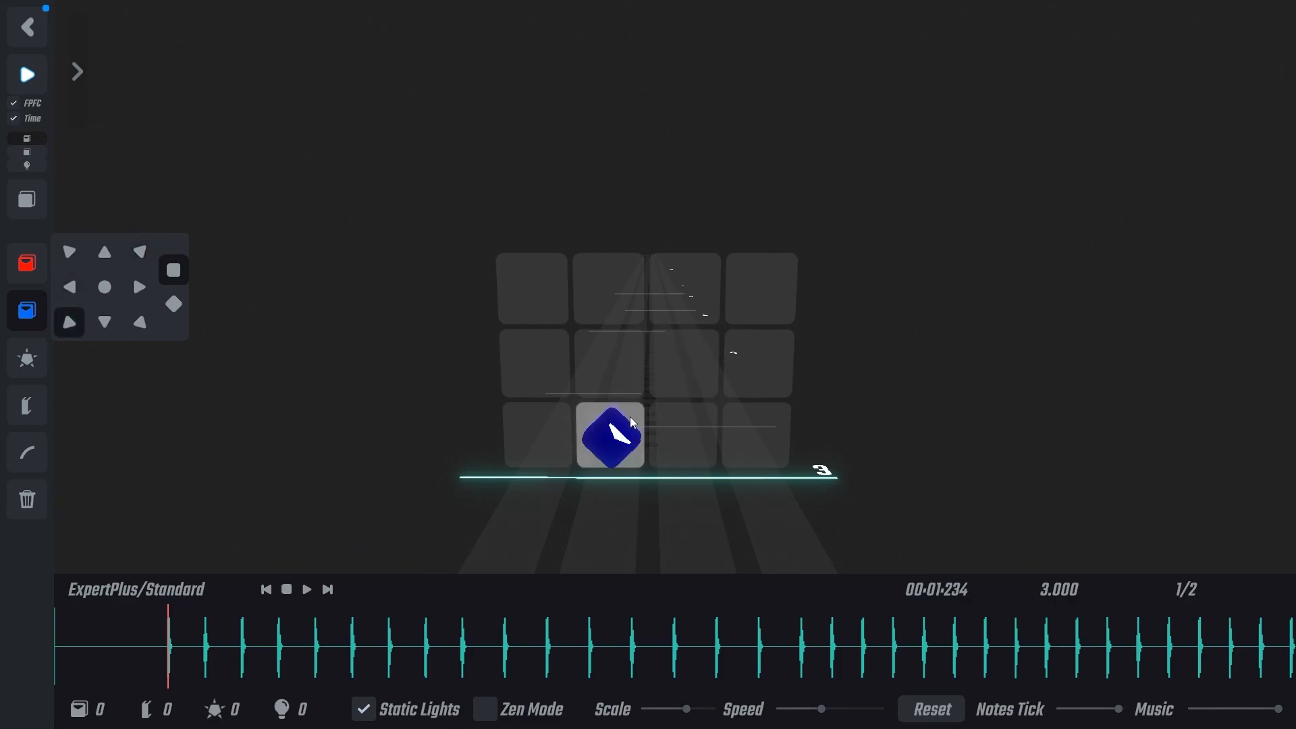
key("c")
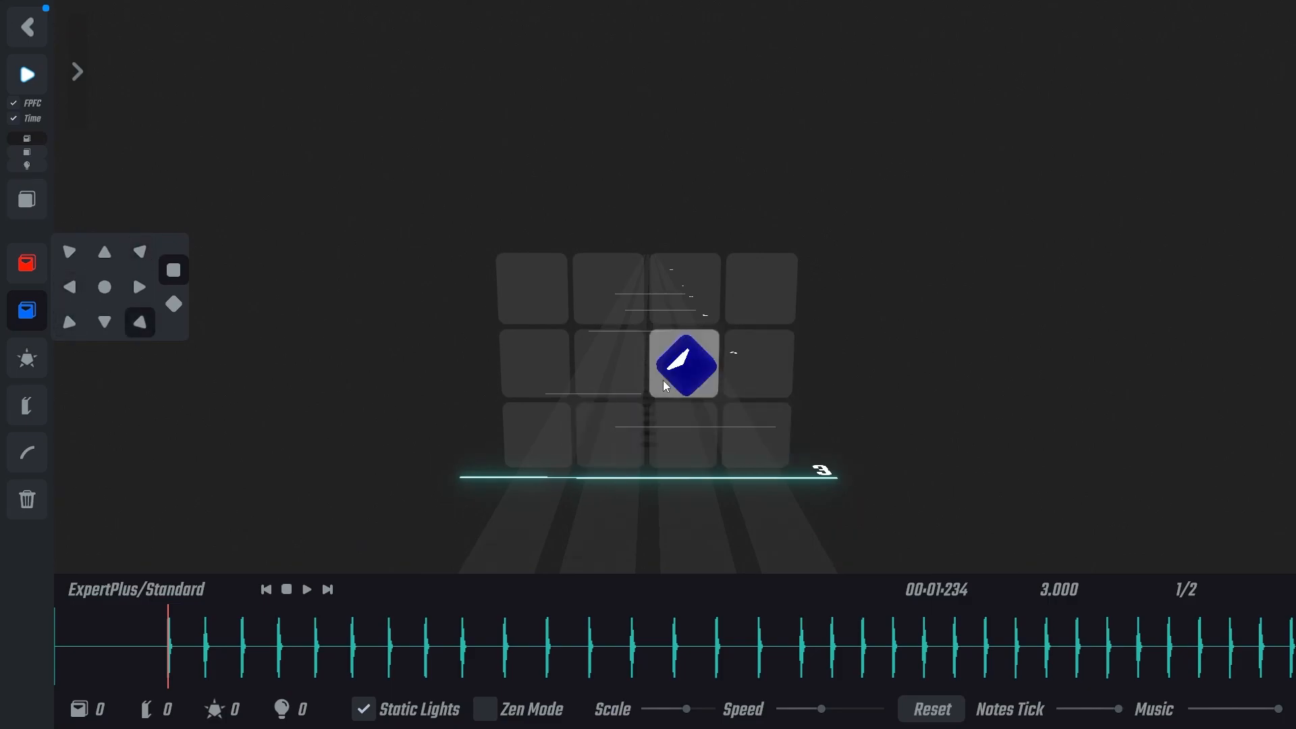
key("e")
key("q")
key("z")
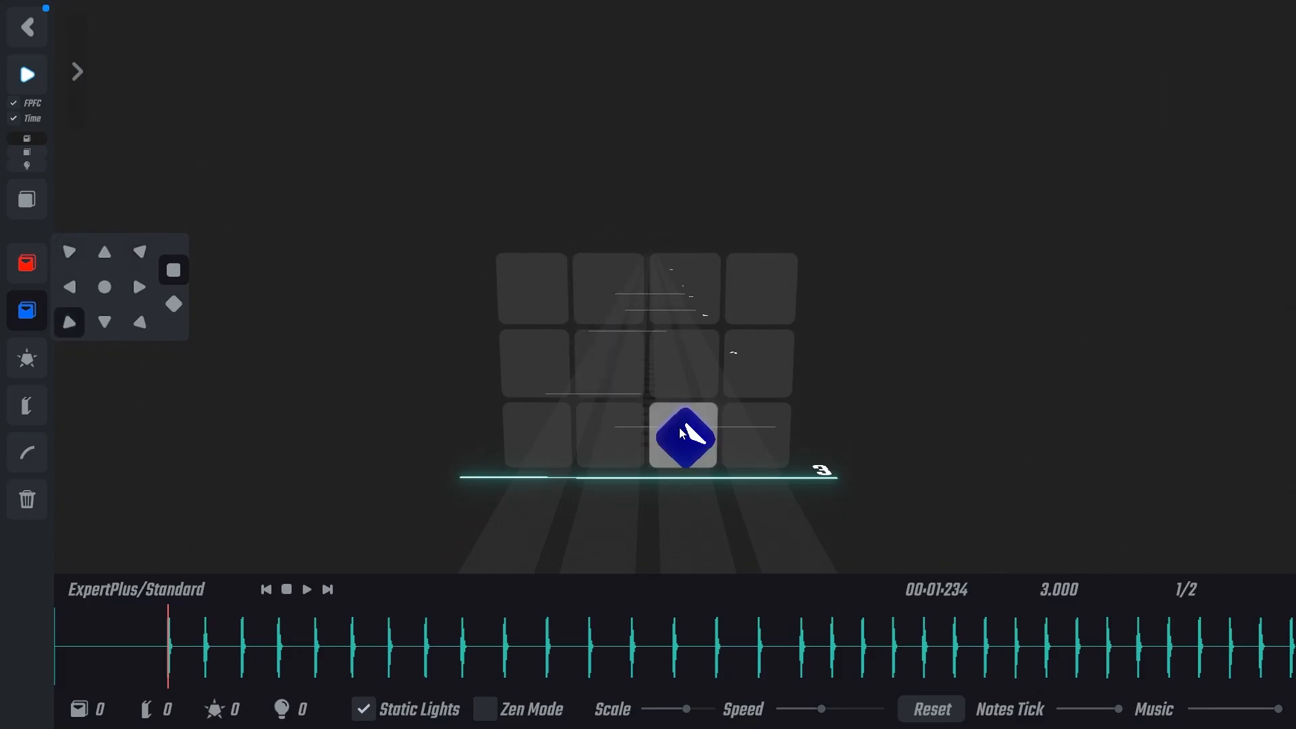
key("s")
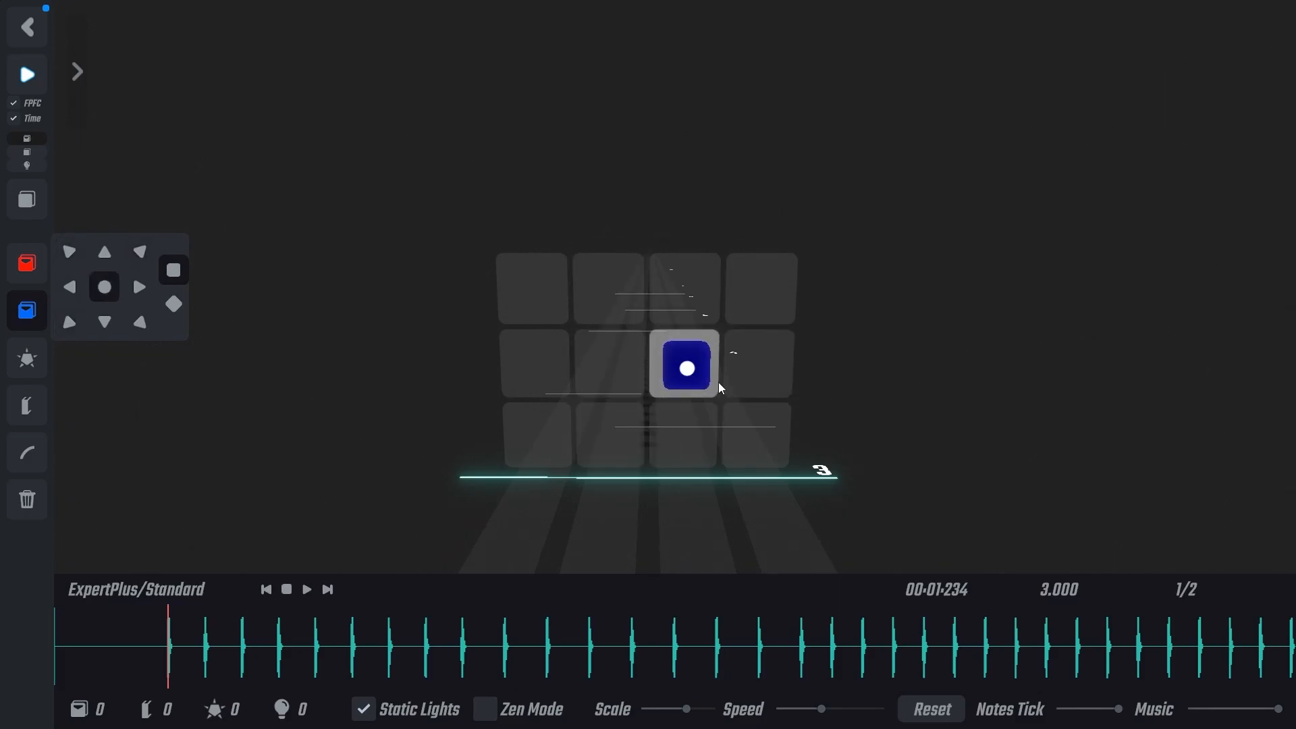
key("f")
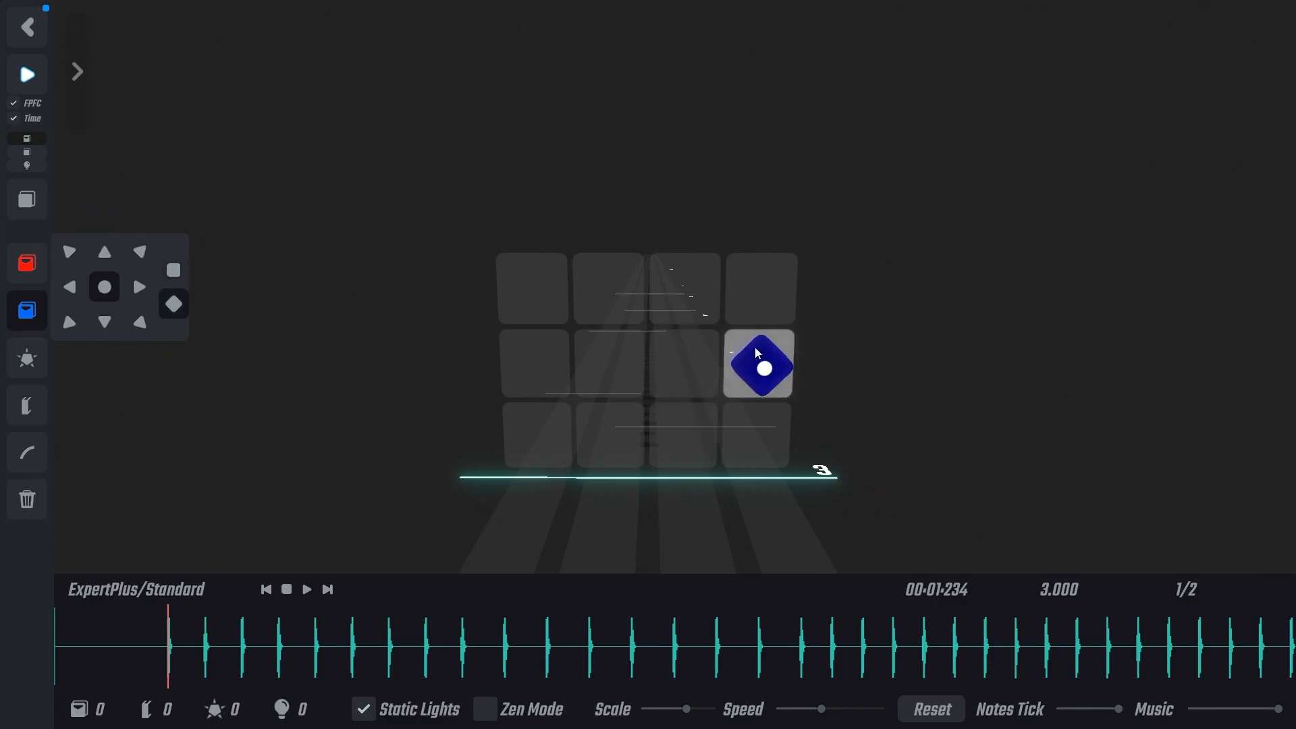
- Place three bombs in the bottom row's first, second and third lanes at beat 3
key("3")
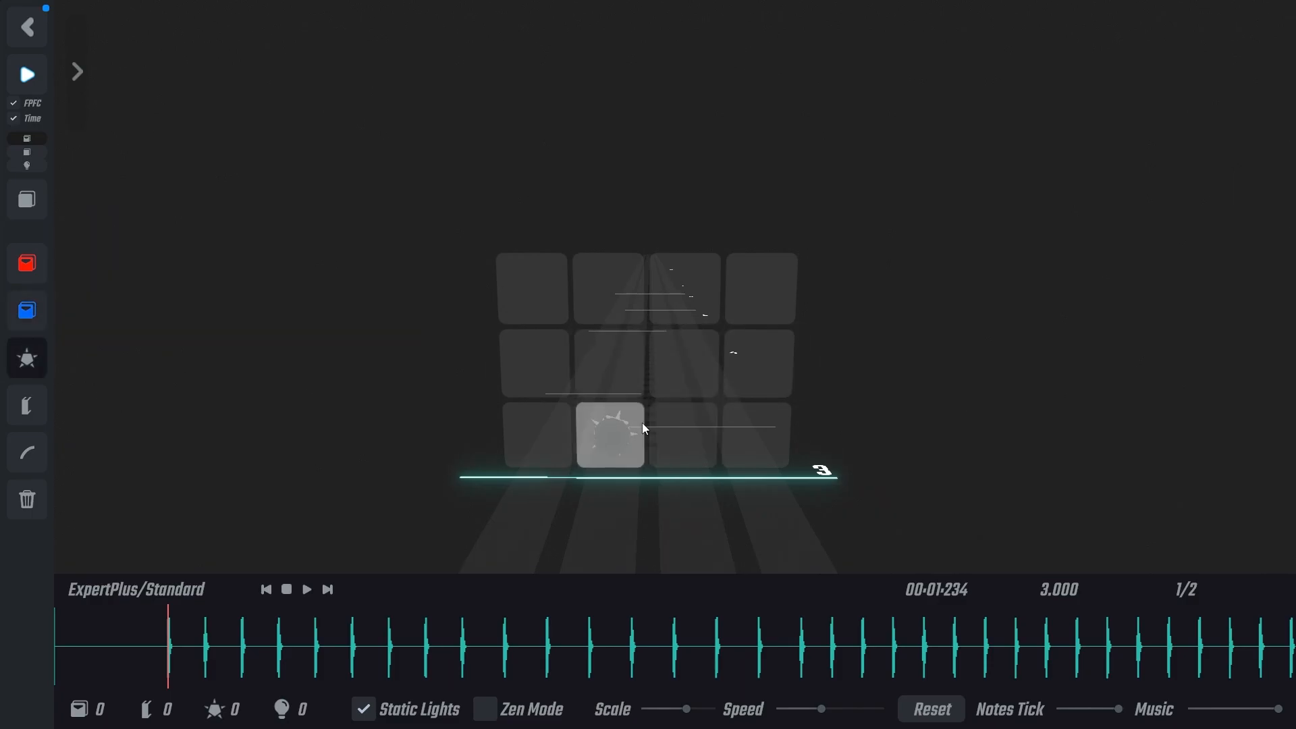
left_click(652, 417)
left_click(604, 440)
left_click(531, 440)
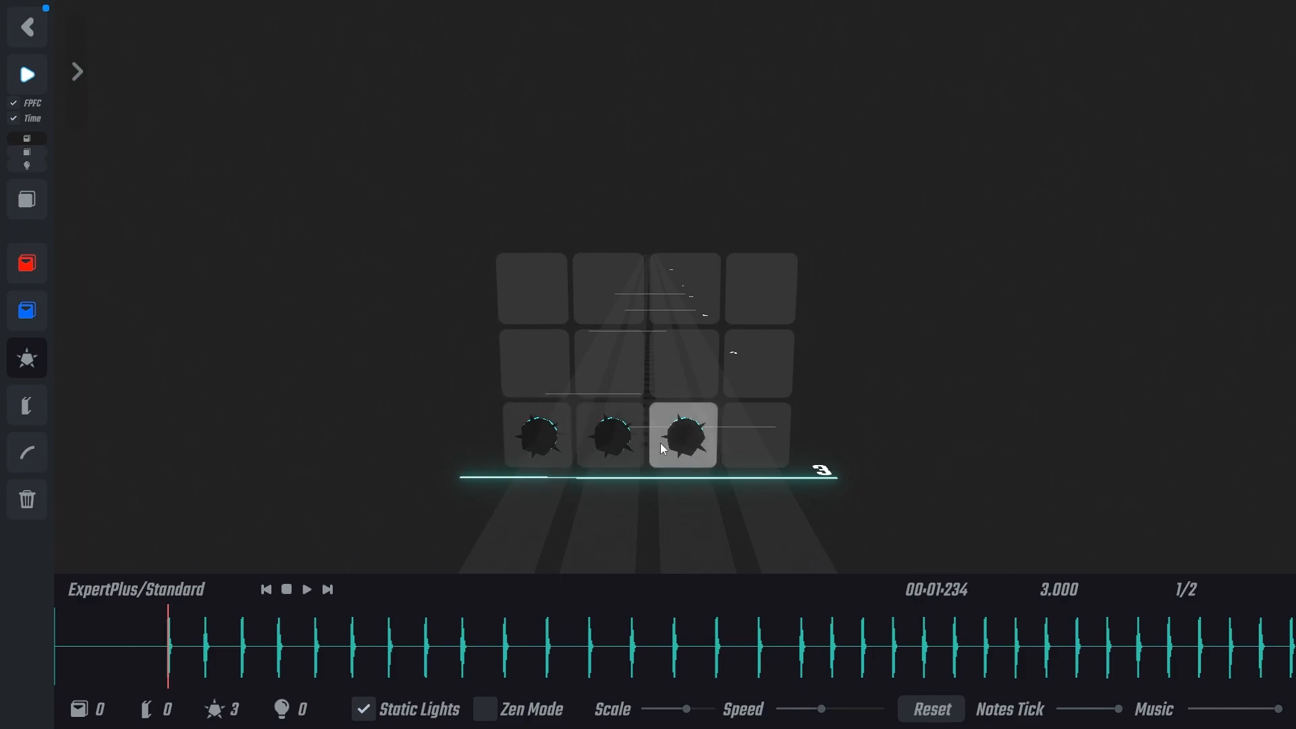
- Delete the three bombs at beat 3, removing the third-lane one with the blue note brush active
key("6")
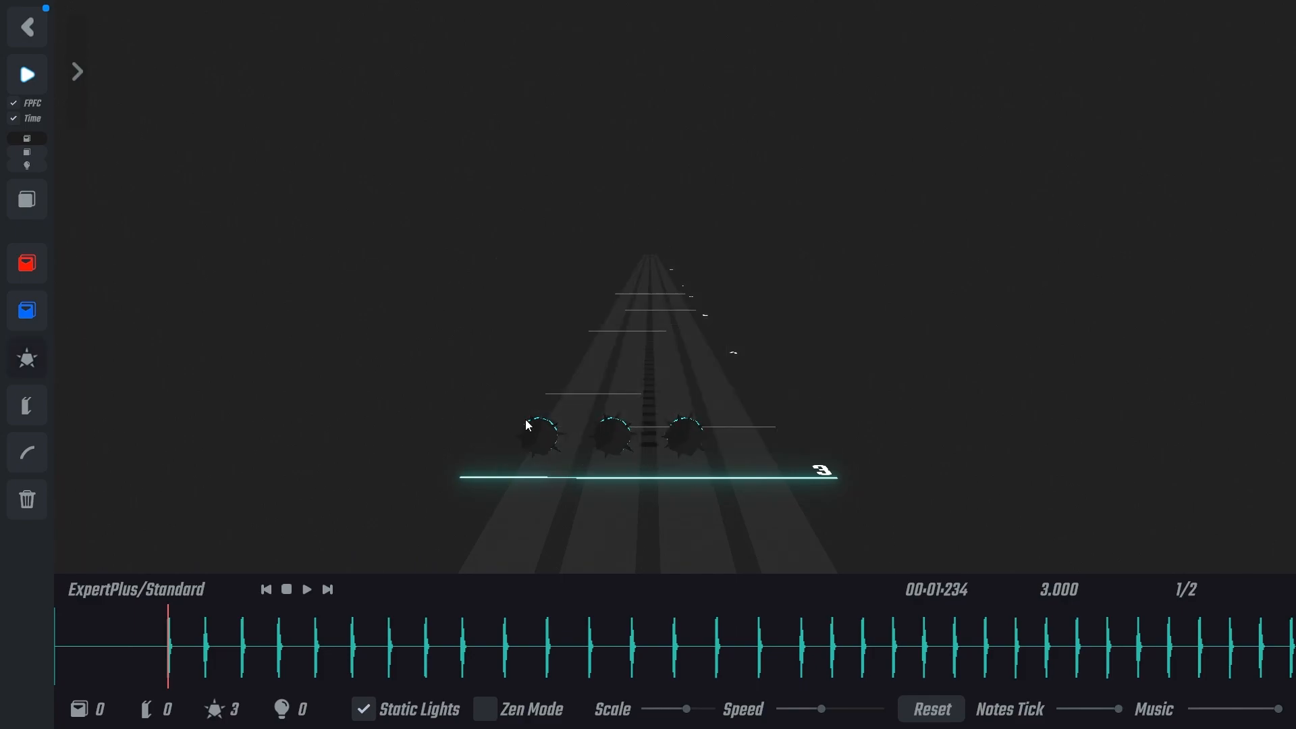
left_click(611, 439)
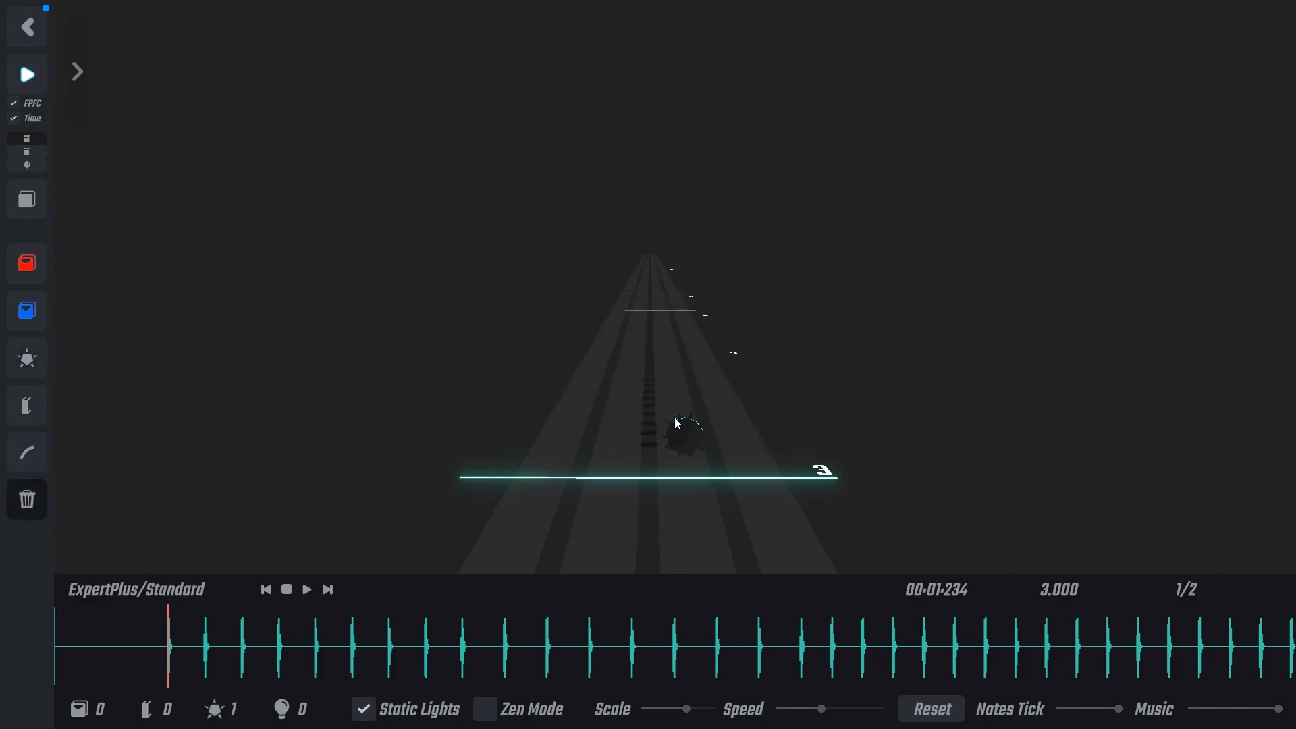
key("2")
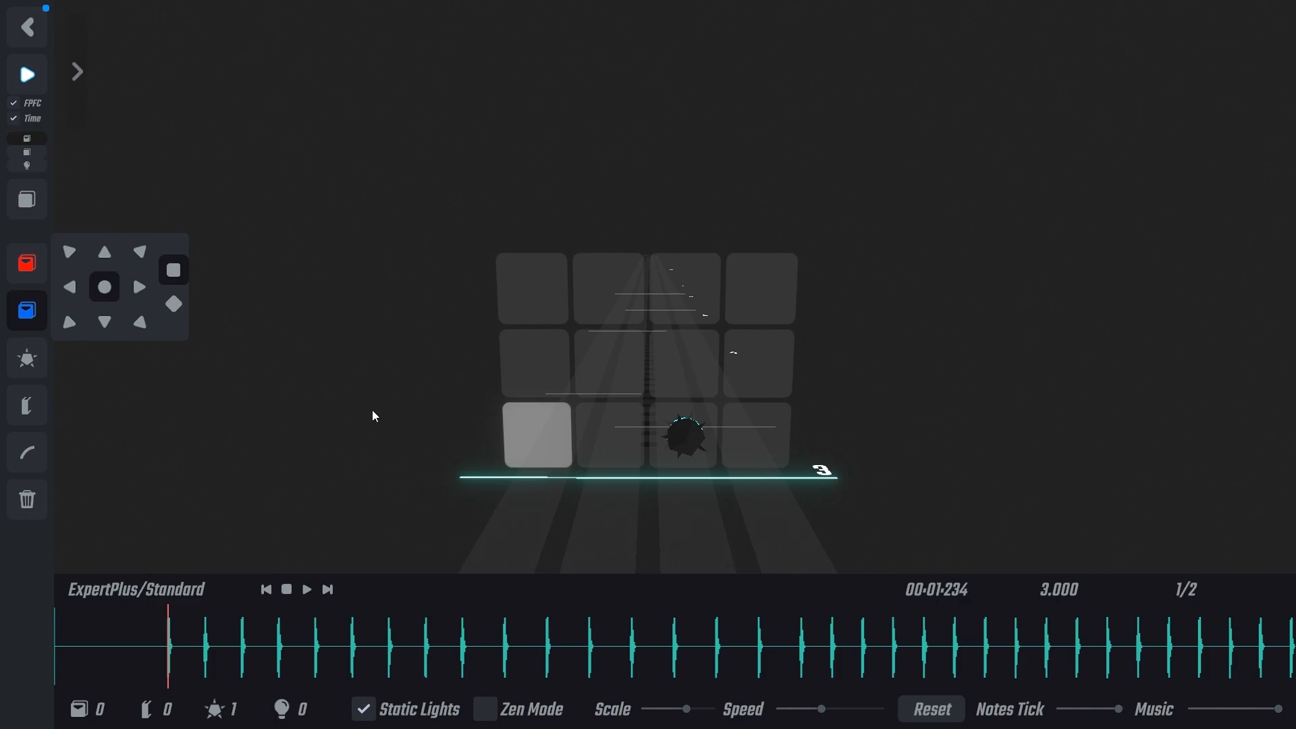
middle_click(681, 433)
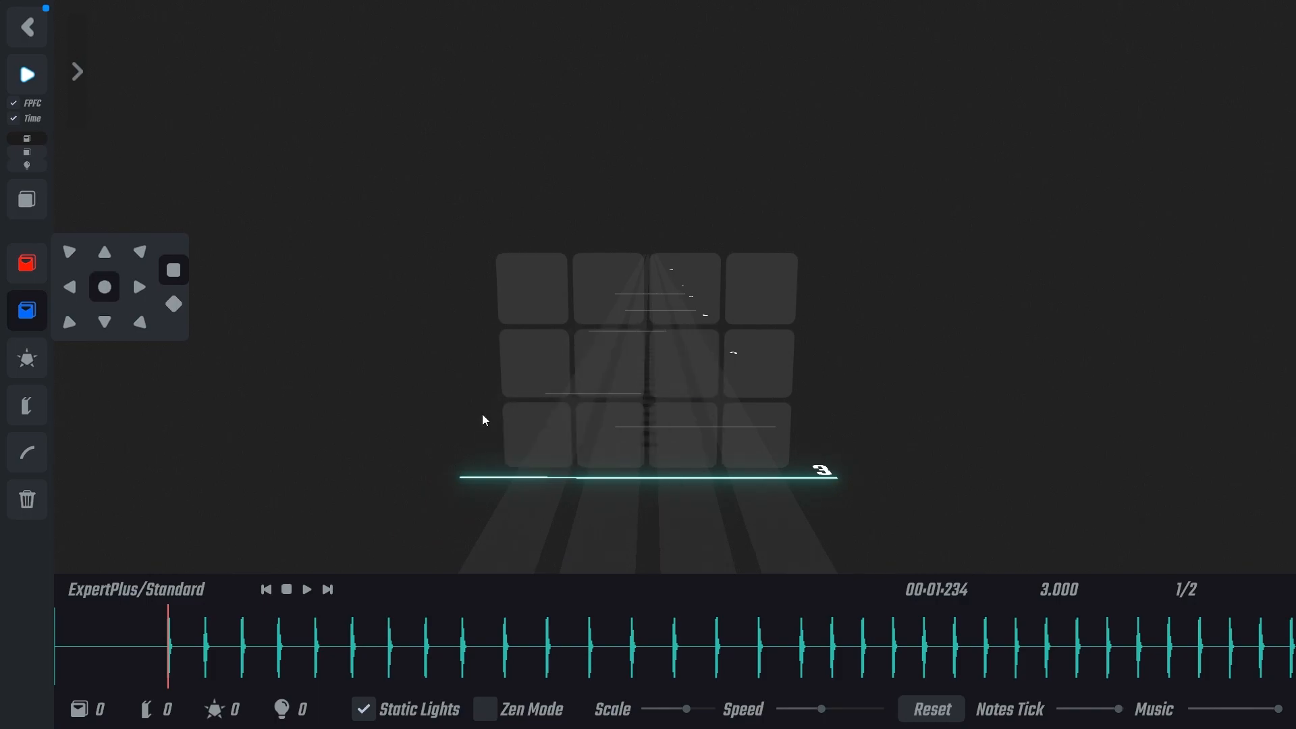
- Try walls of length 2 in the outer lanes at beat 3, undoing each one
left_click(27, 406)
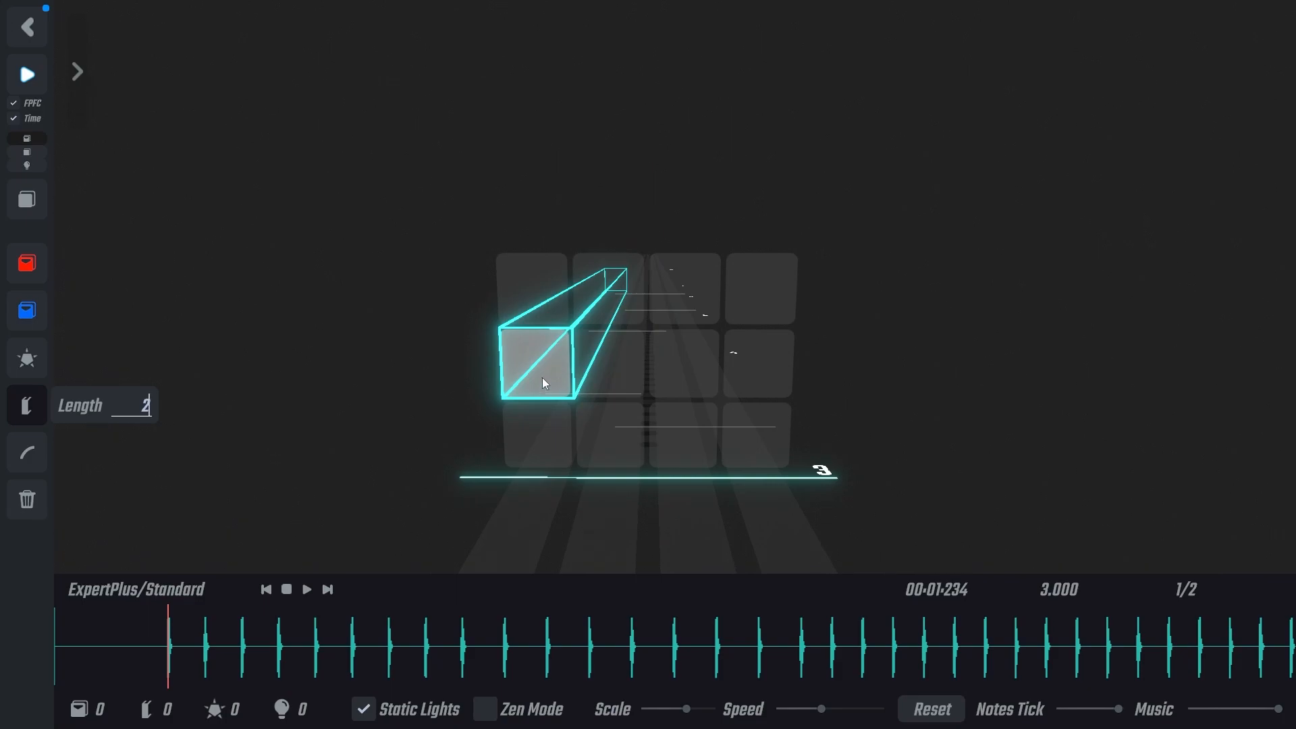
key("w")
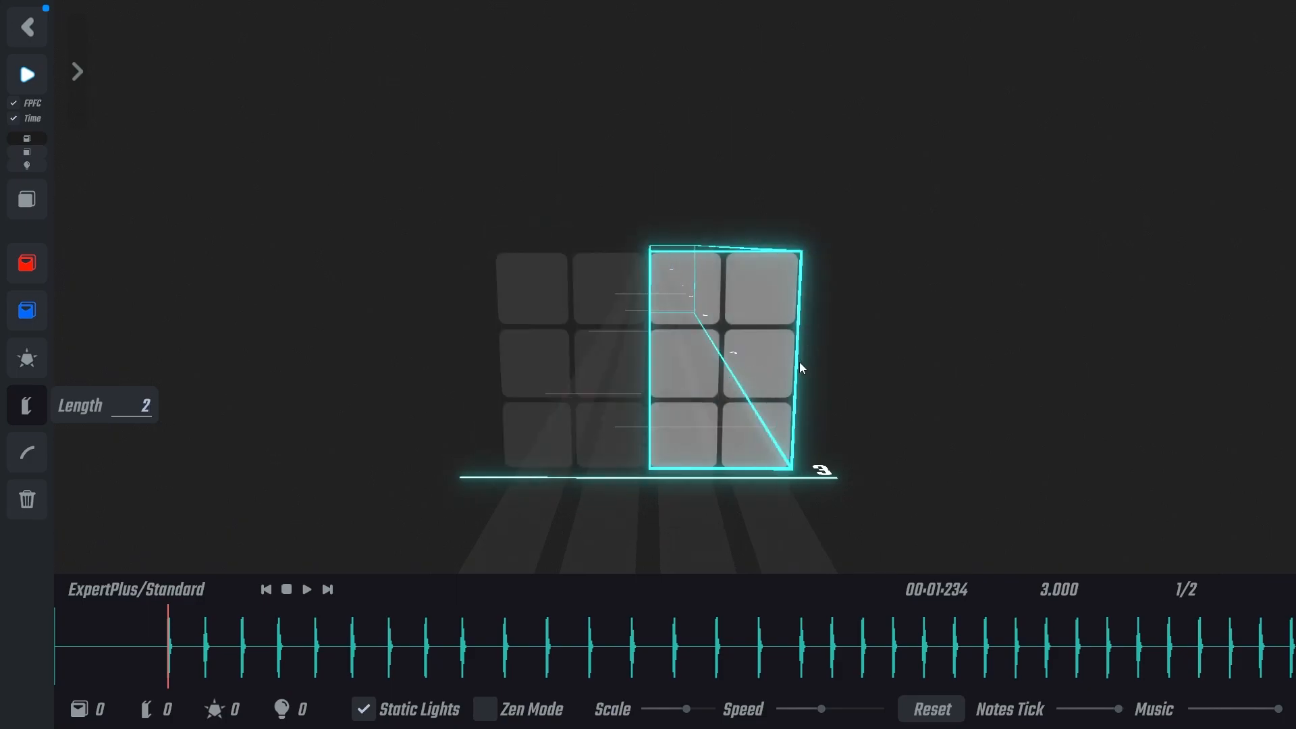
left_click_drag(608, 365, 517, 362)
left_click(535, 378)
key("ctrl+z")
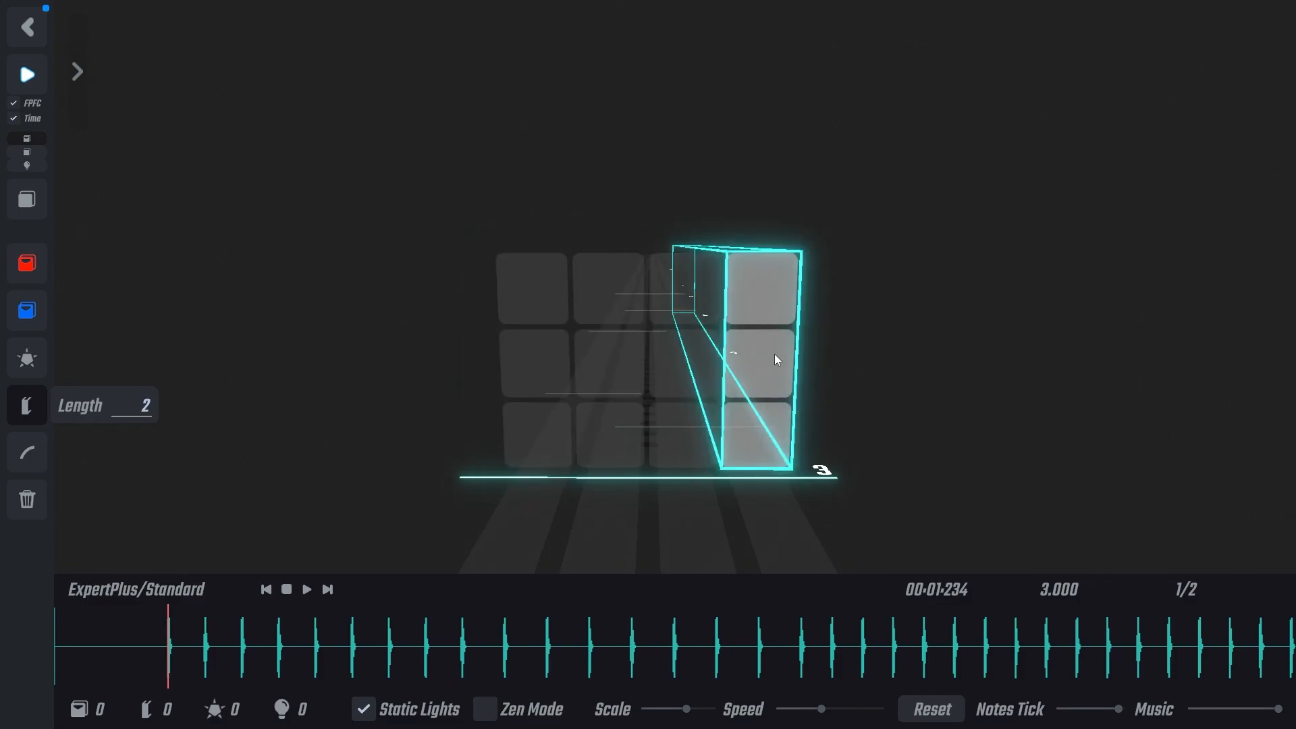
left_click(774, 354)
key("ctrl+z")
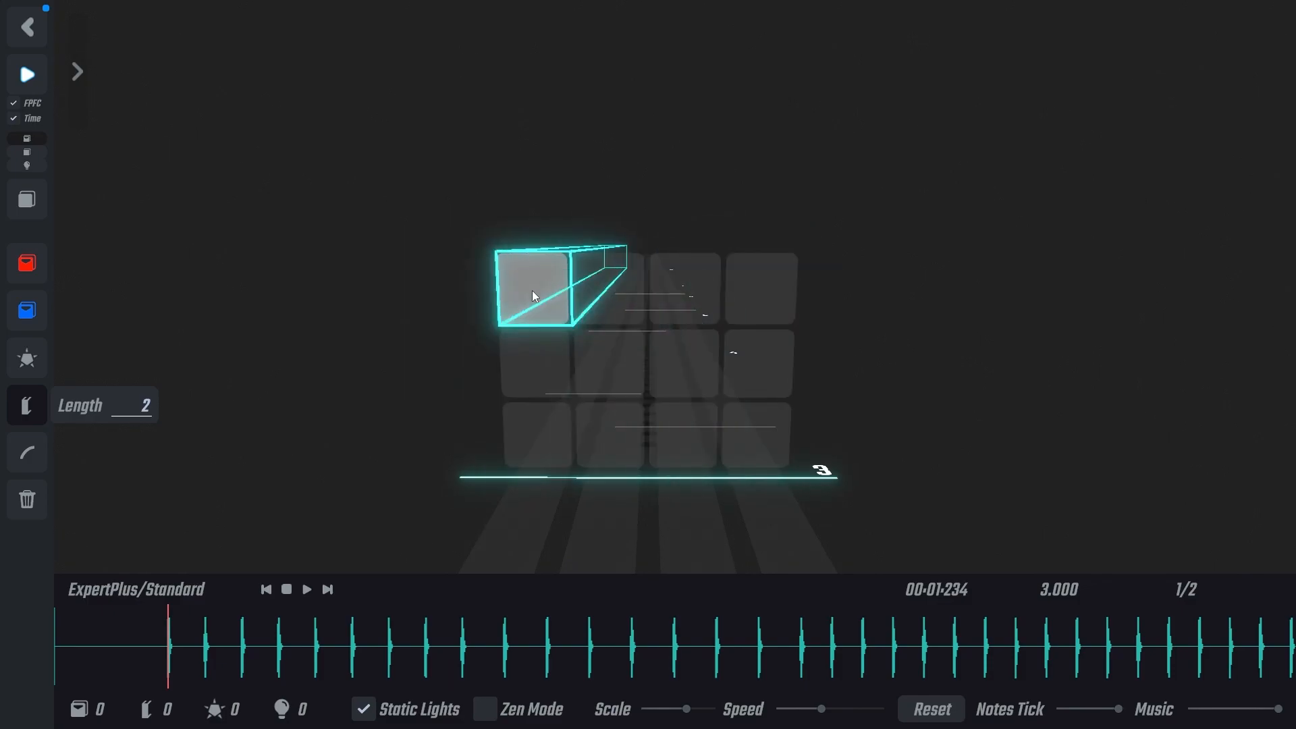
- Try a length 2 wall across all four lanes of the top row at beat 3, and remove it
left_click_drag(538, 301, 760, 294)
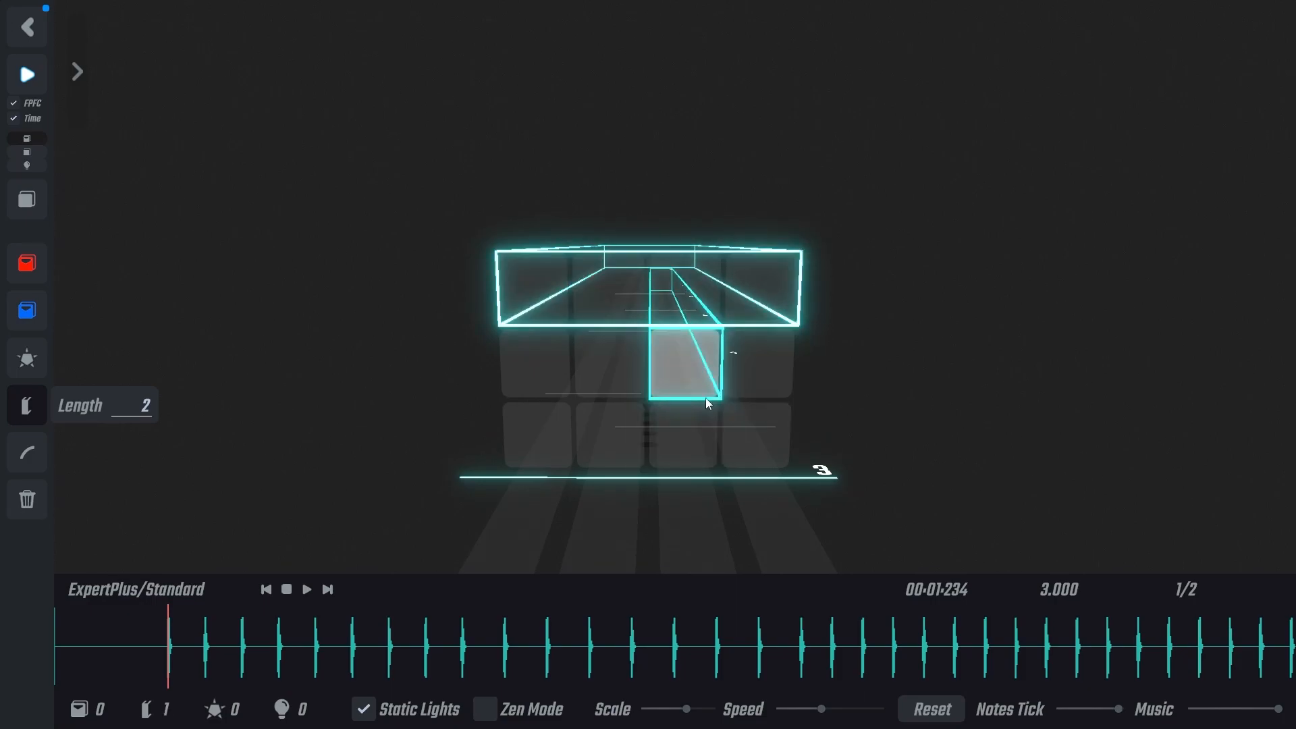
right_click(541, 290)
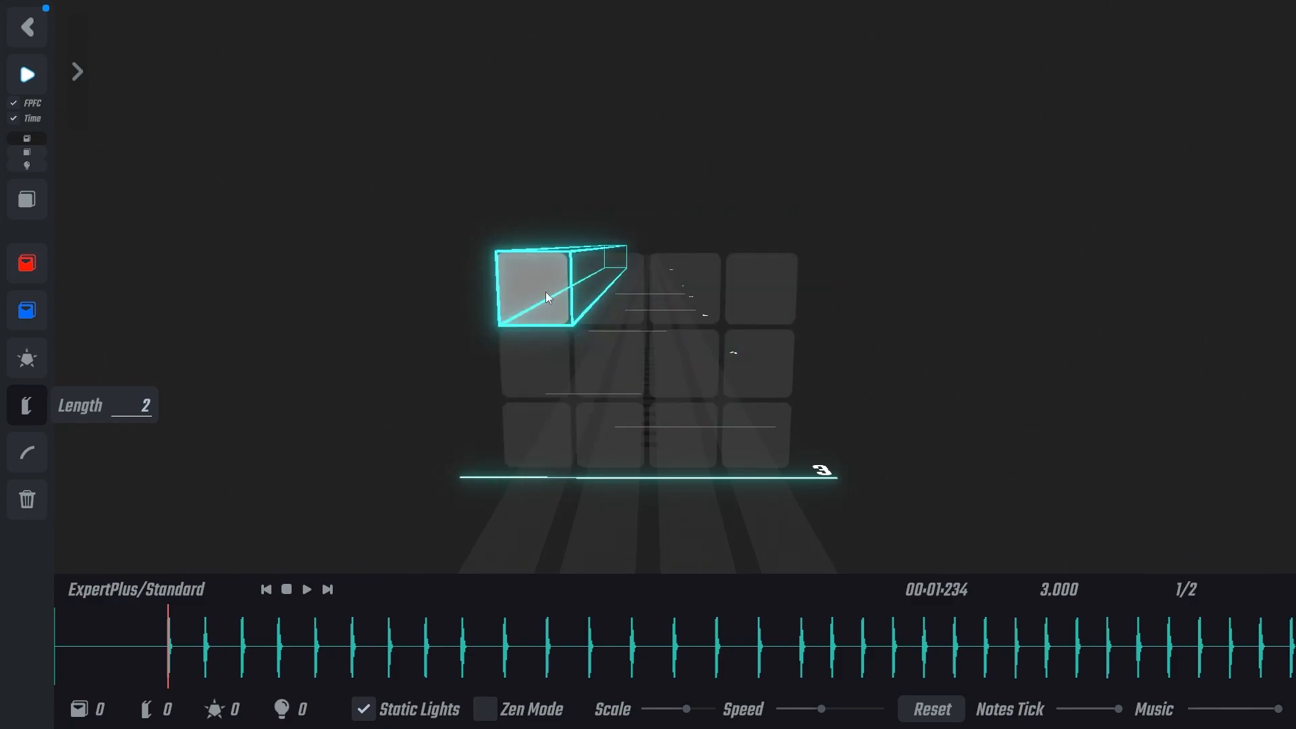
left_click(544, 291)
mouse_move(549, 301)
left_mouse_down()
mouse_move(624, 315)
mouse_move(560, 300)
mouse_move(620, 333)
mouse_move(593, 342)
mouse_move(567, 311)
mouse_move(525, 358)
mouse_move(552, 293)
mouse_move(595, 308)
mouse_move(558, 298)
left_mouse_up()
right_click(557, 298)
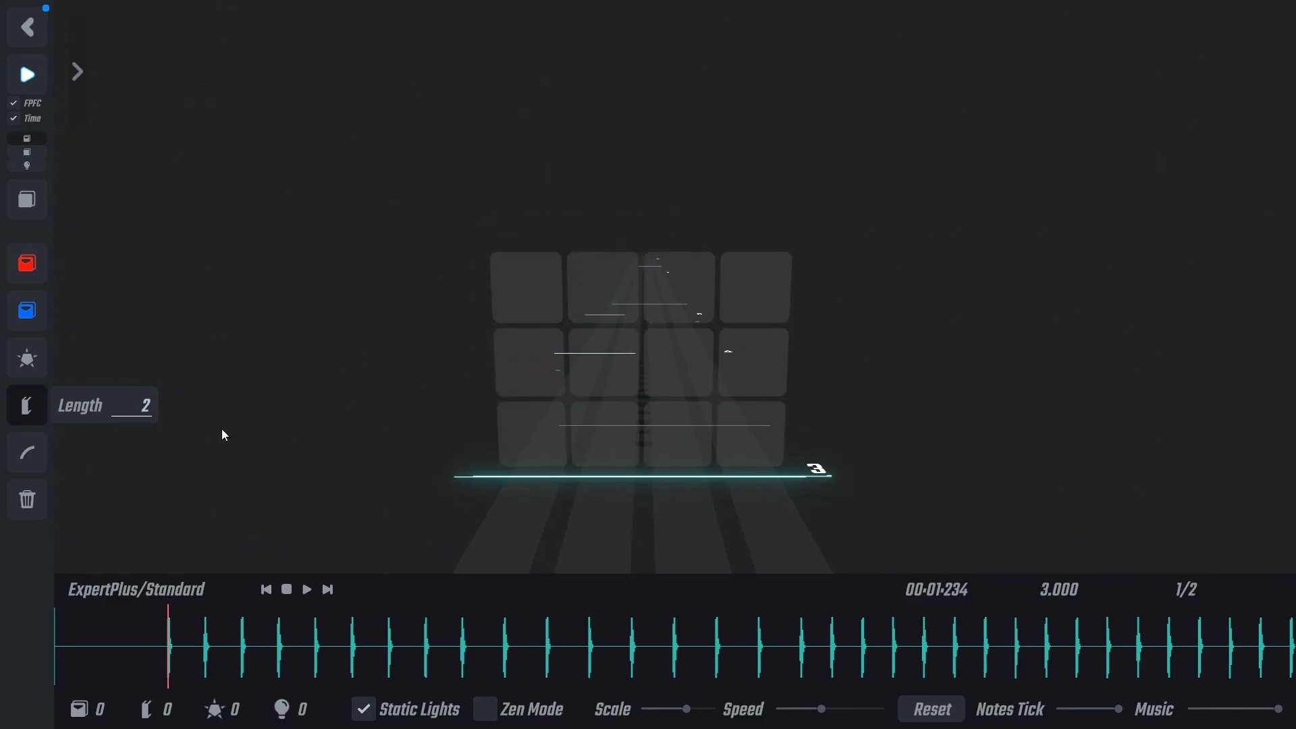
- At 1/1 beat precision, place bottom-row down notes: blue in the third lane at beat 3, red in the second lane at beat 4
left_click(24, 312)
key("s")
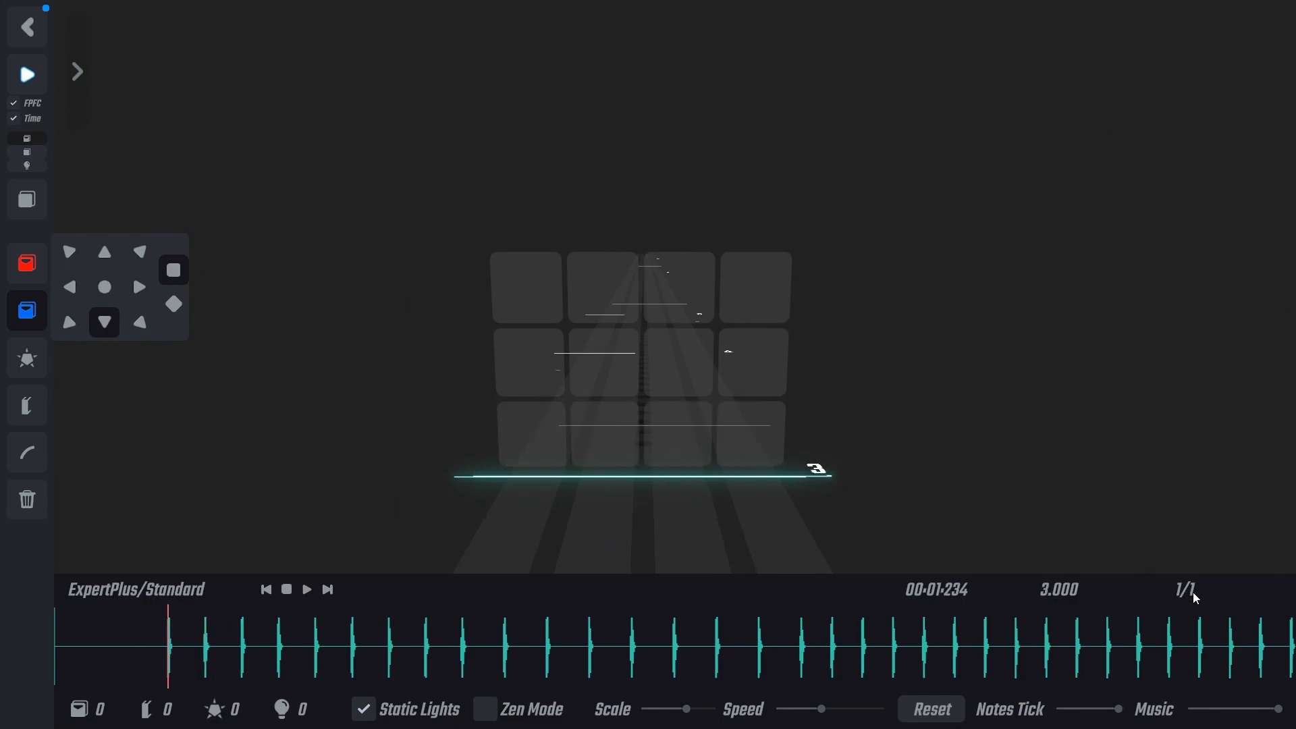
left_click(680, 453)
scroll(675, 451, "up", 1)
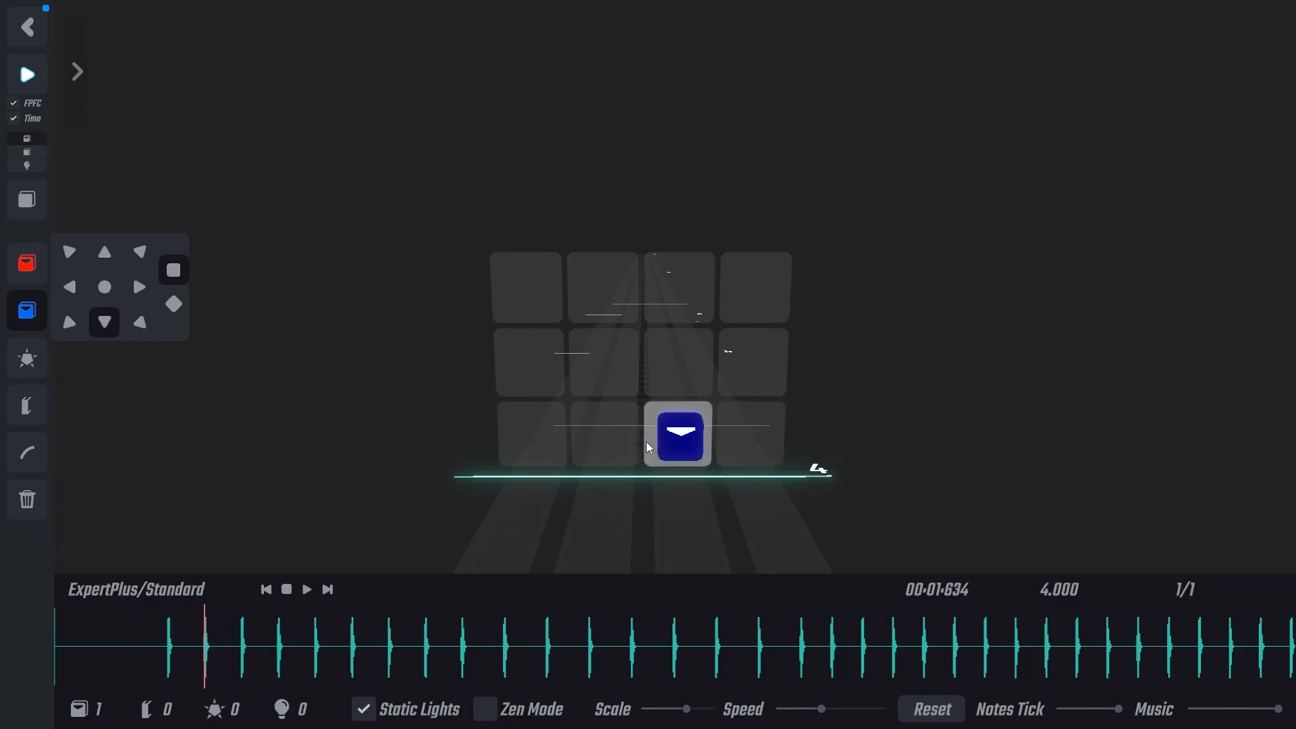
key("1")
left_click(606, 442)
- Place middle-row diagonal notes: blue up-right in the fourth lane at beat 5, red up-left in the first lane at beat 6
scroll(736, 373, "up", 1)
key("w+d")
key("2")
left_click(739, 371)
scroll(600, 369, "up", 1)
left_click(601, 370)
key("1")
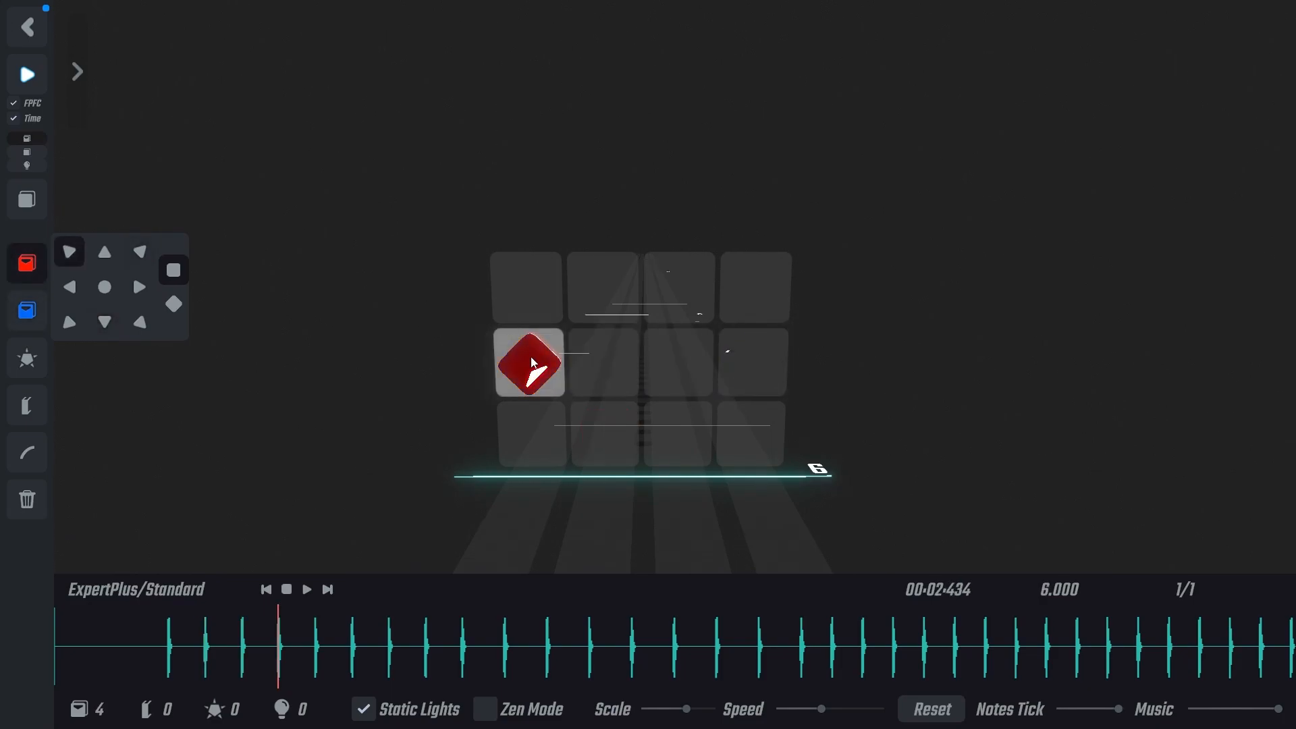
- Play back the four placed notes, stop the song, and return to beat 3
key("space")
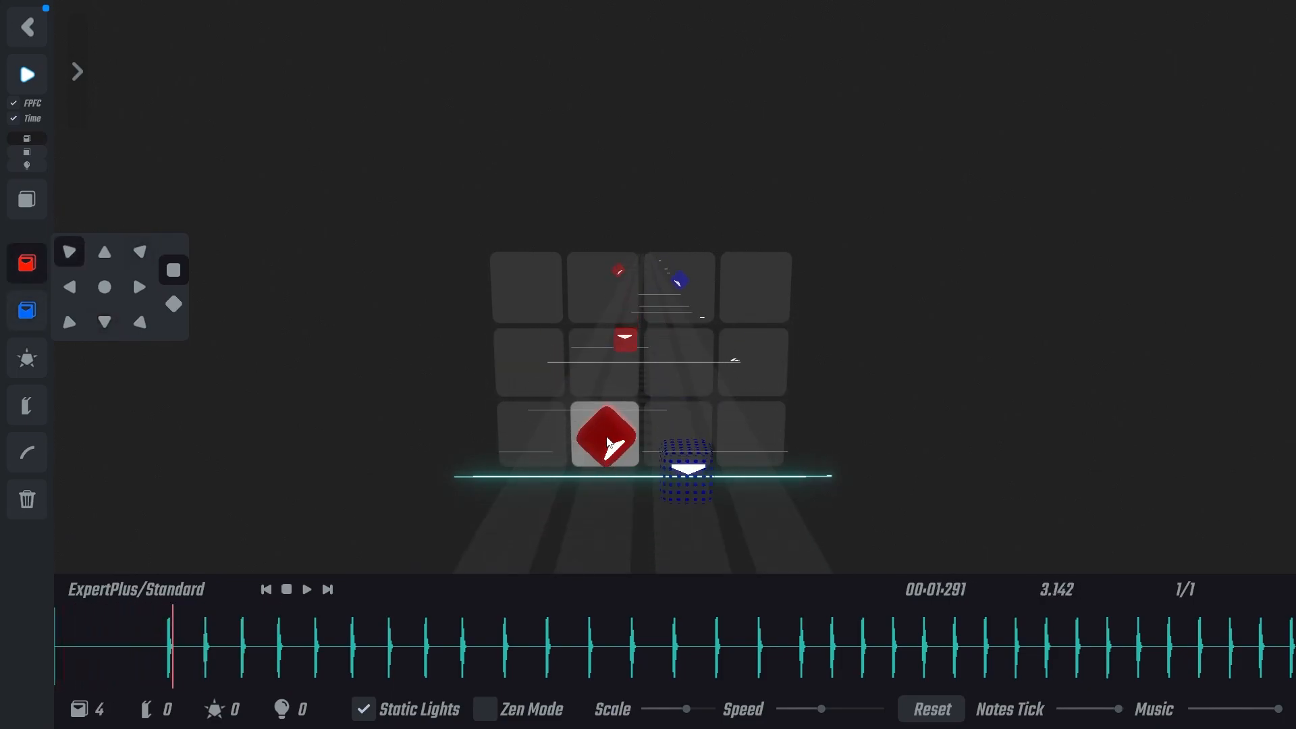
key("space")
scroll(749, 365, "down", 4)
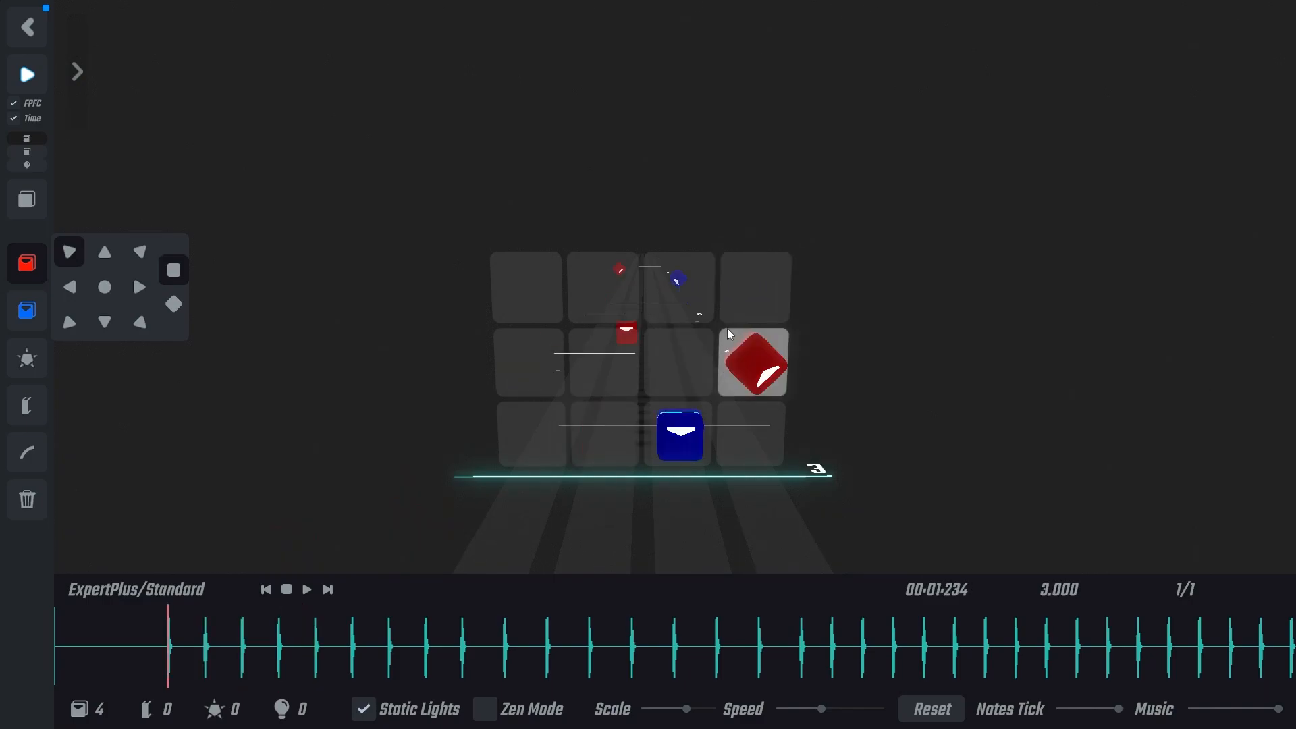
scroll(680, 362, "down", 1)
scroll(680, 362, "up", 1)
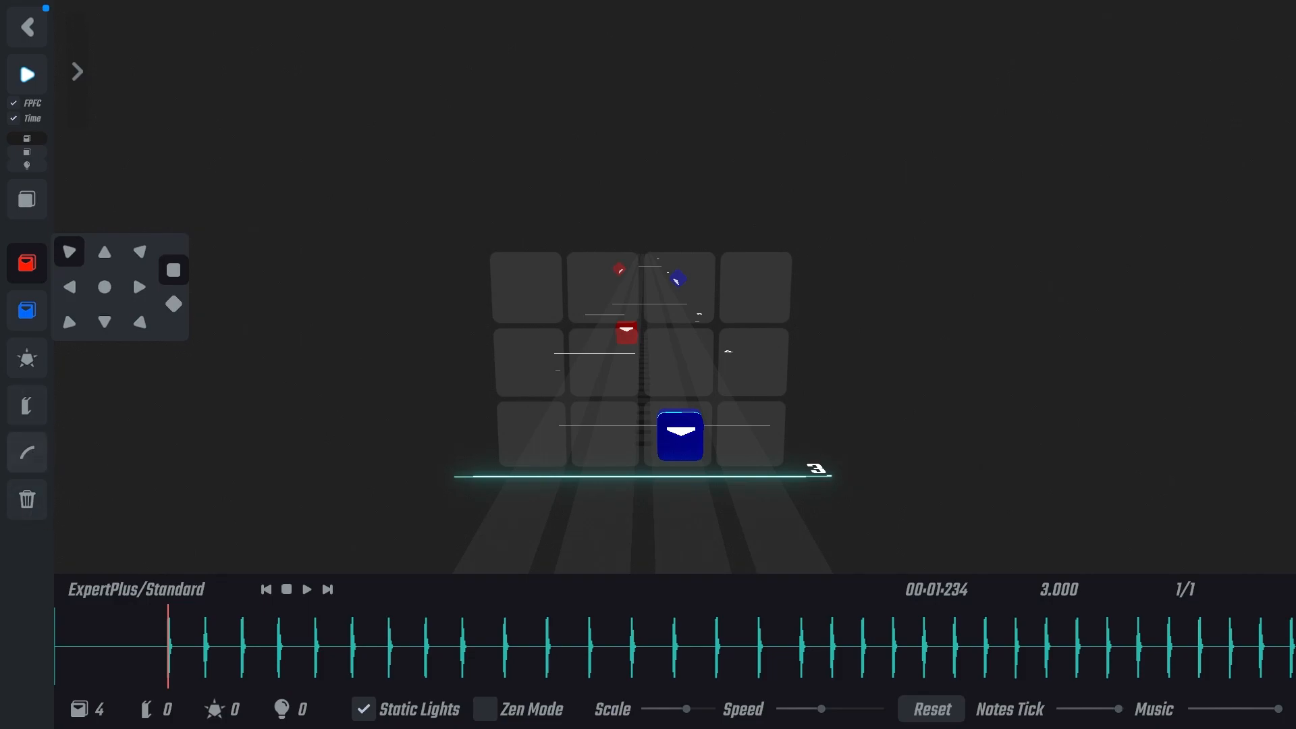
- Start an arc from the blue down note in the third lane's bottom row at beat 3
left_click(33, 451)
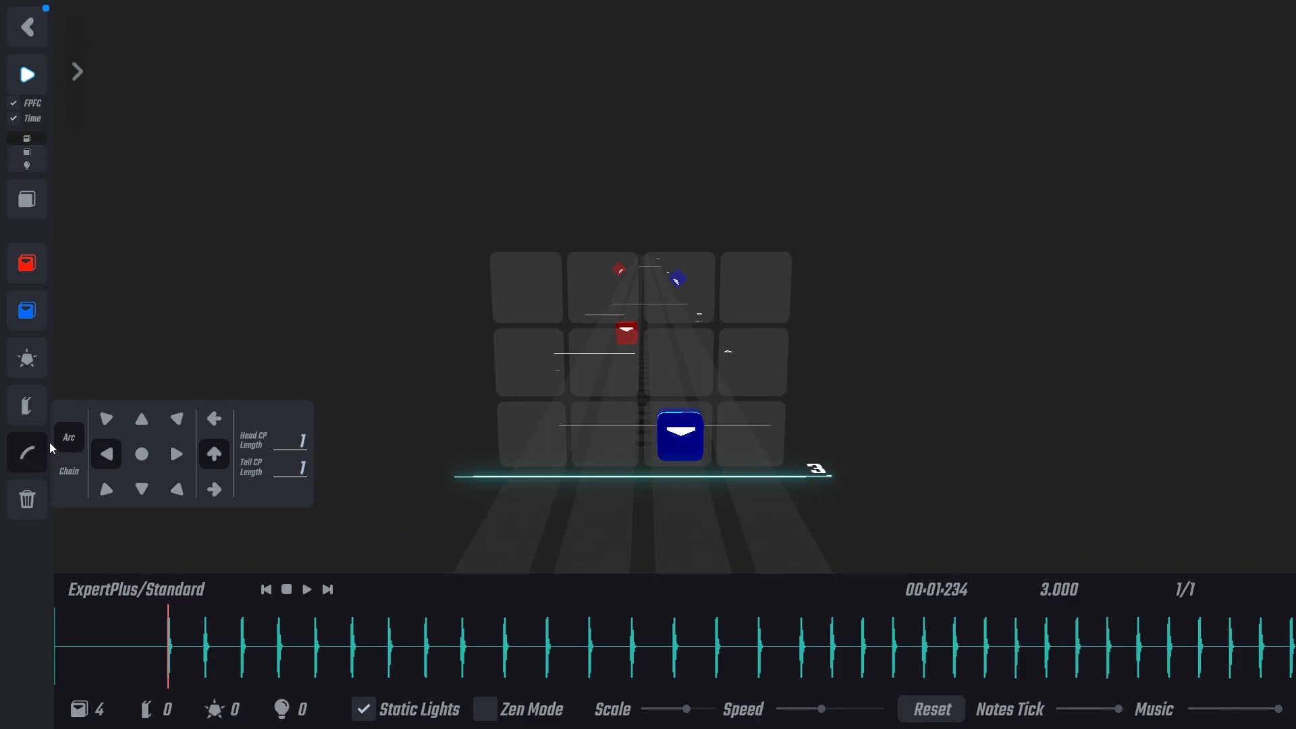
left_click(70, 473)
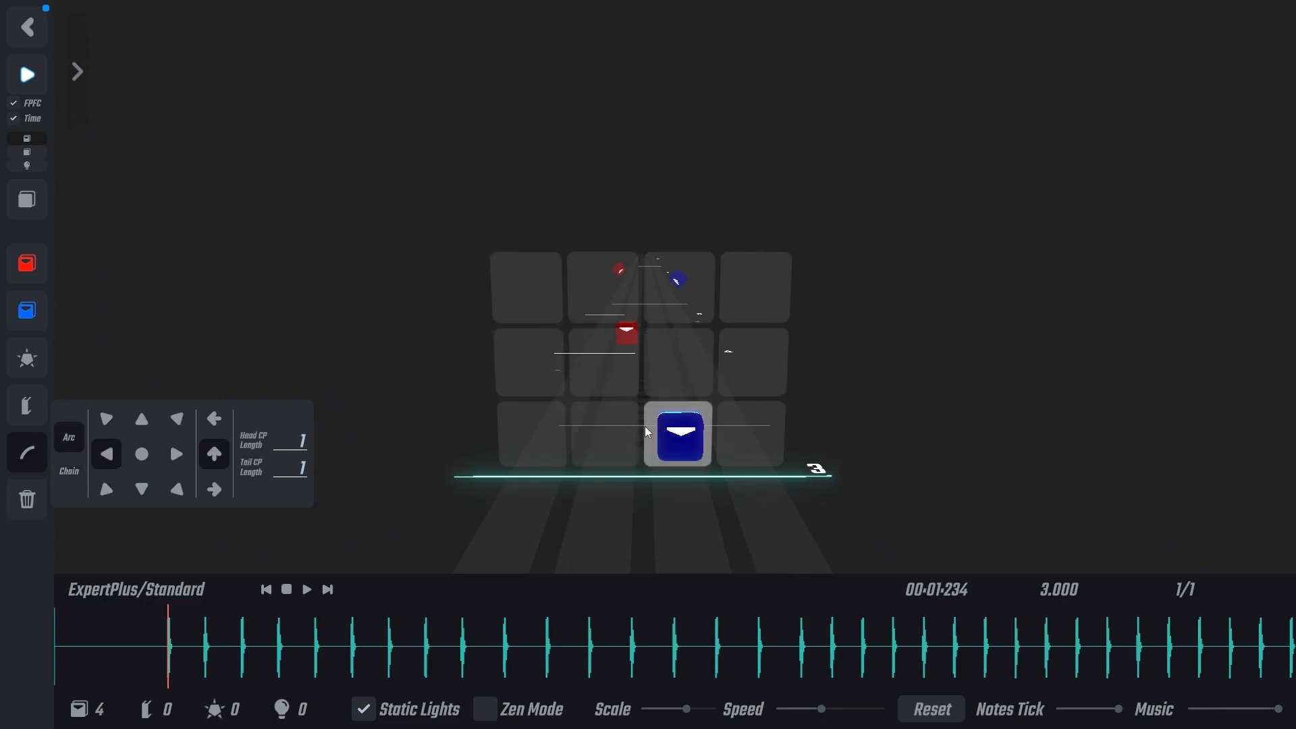
scroll(677, 432, "down", 3)
scroll(676, 430, "up", 3)
left_click(680, 440)
scroll(685, 432, "down", 1)
scroll(696, 432, "up", 1)
scroll(702, 432, "down", 1)
scroll(703, 428, "up", 1)
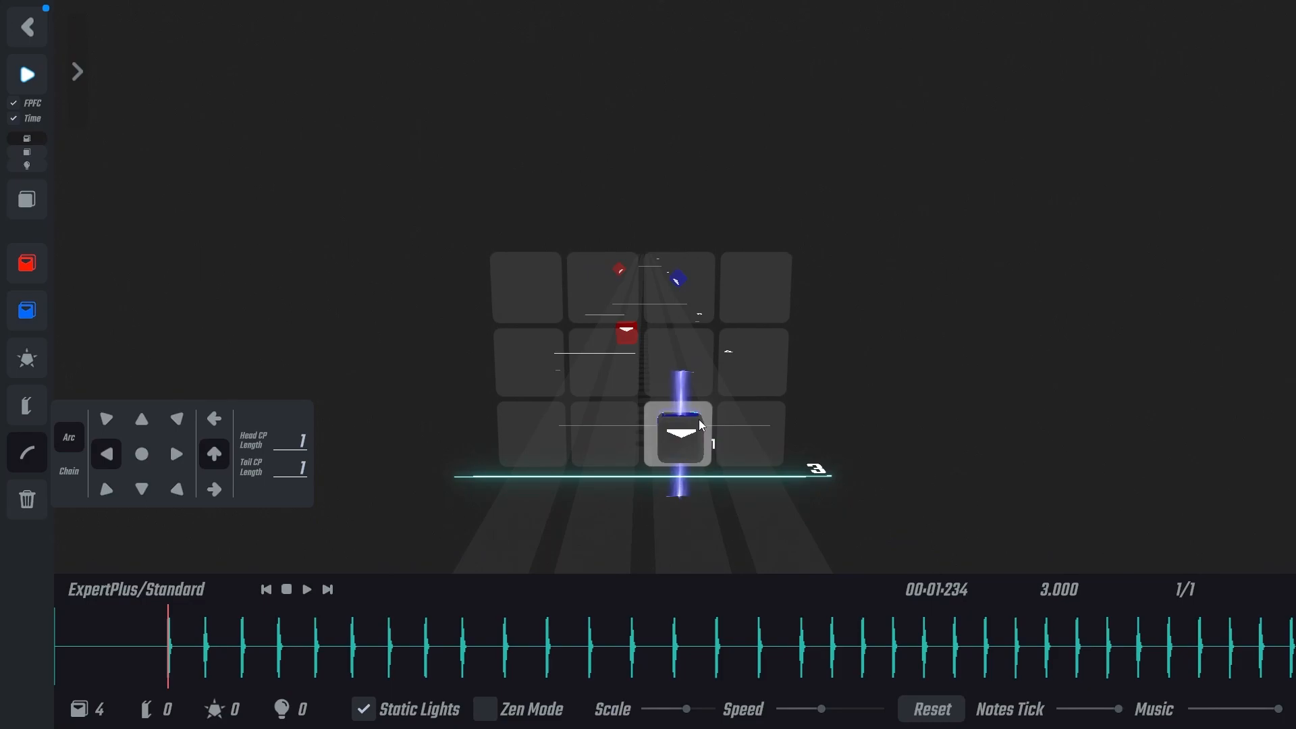
- Try ending the blue arc with an up-right tail on the fourth-lane, middle-row note at beat 5, and review it from beat 3
scroll(745, 427, "down", 2)
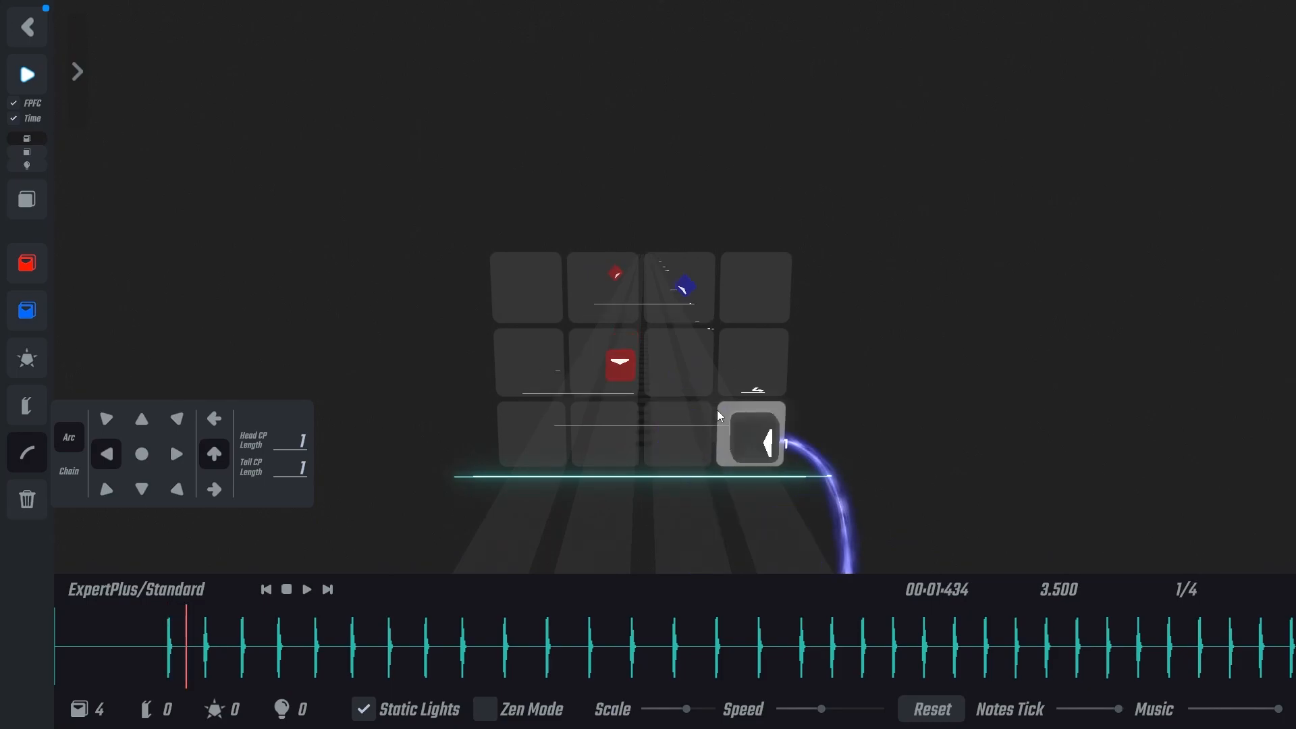
scroll(700, 413, "up", 2)
scroll(634, 431, "down", 2)
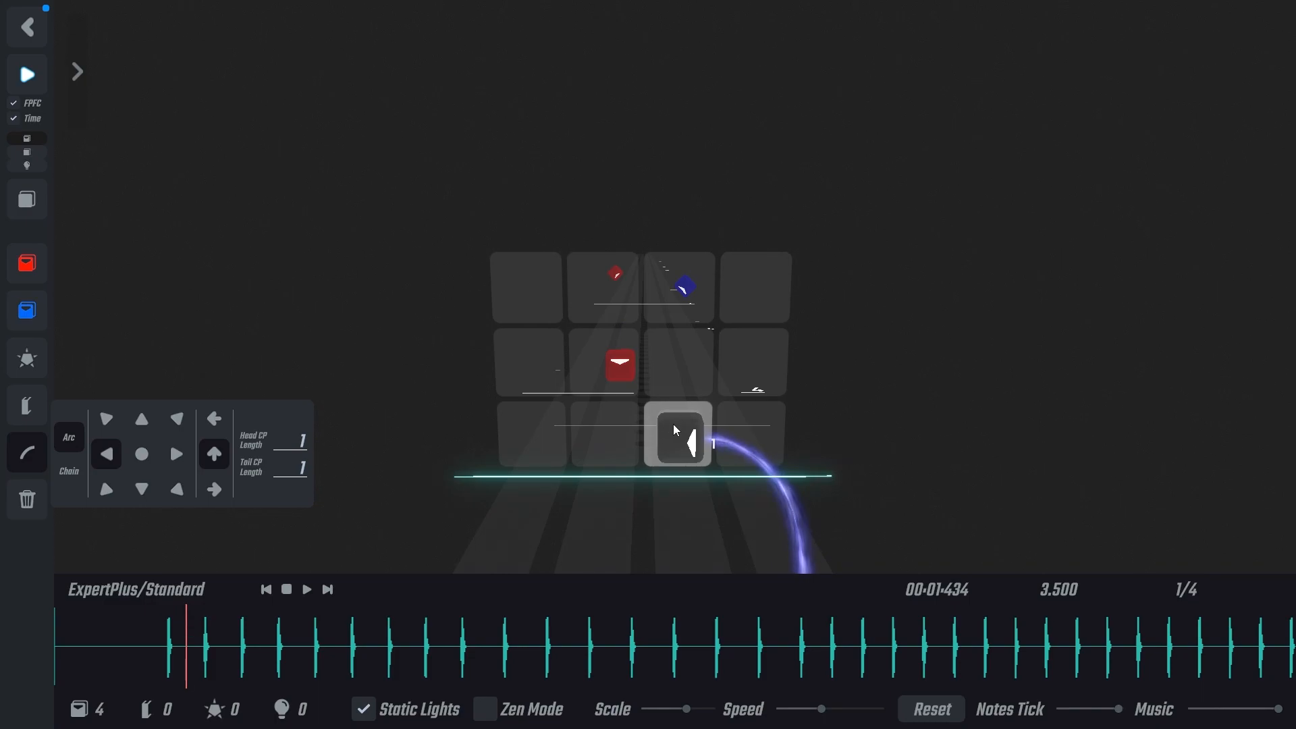
key("w+d")
key("s+a")
key("w+d")
scroll(673, 419, "down", 3)
scroll(673, 418, "up", 2)
scroll(675, 418, "down", 1)
scroll(685, 338, "up", 7)
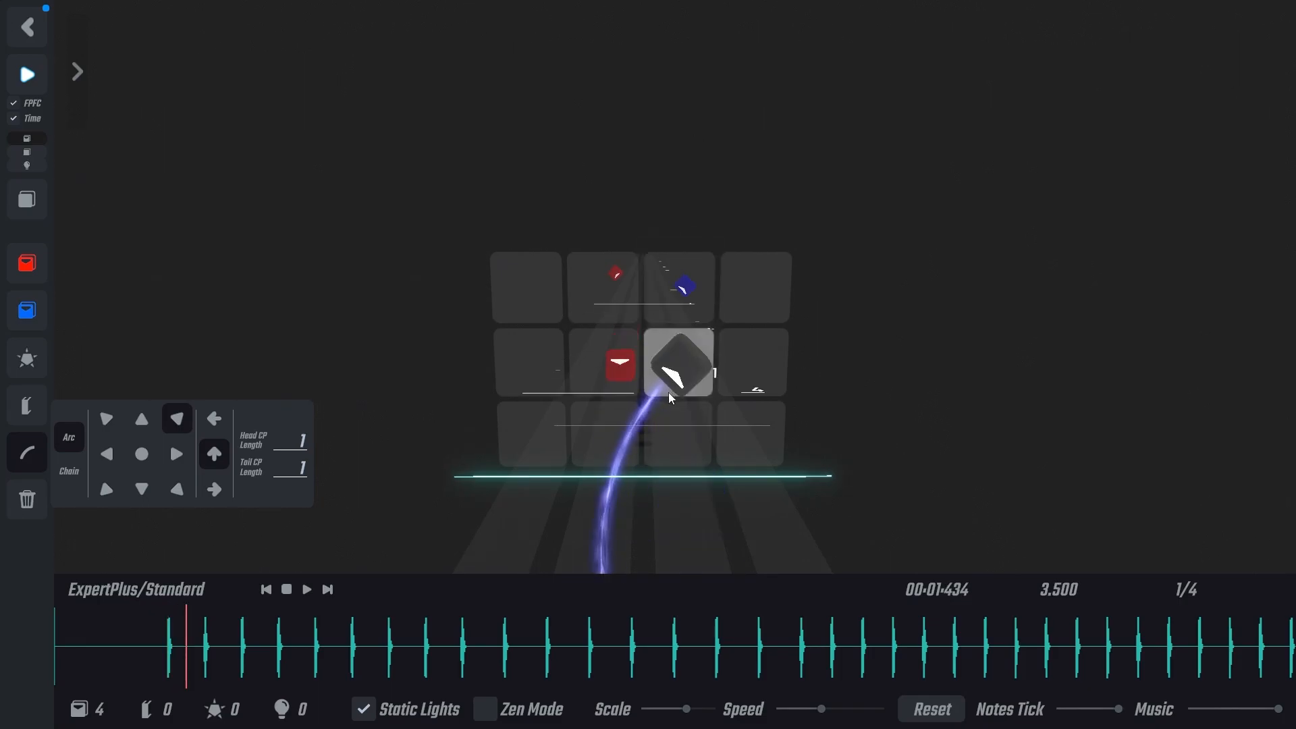
scroll(726, 392, "up", 1)
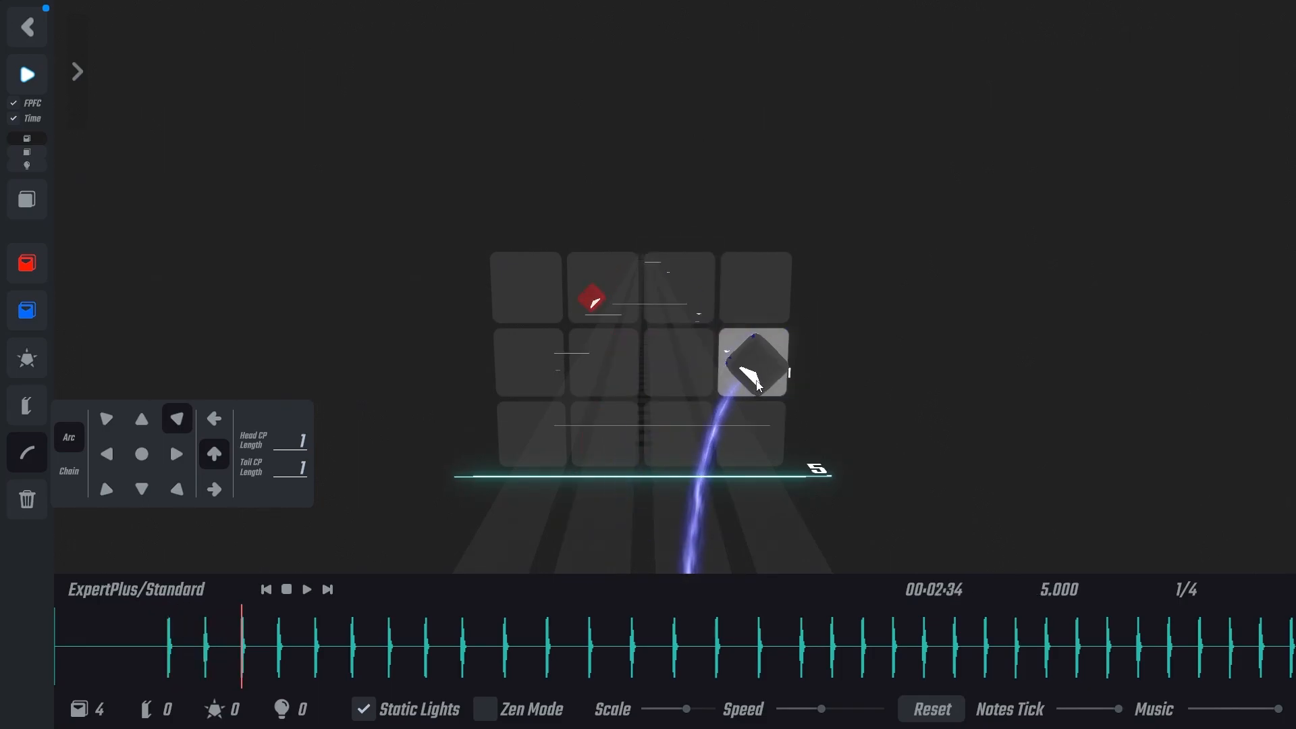
scroll(734, 449, "down", 11)
key("space")
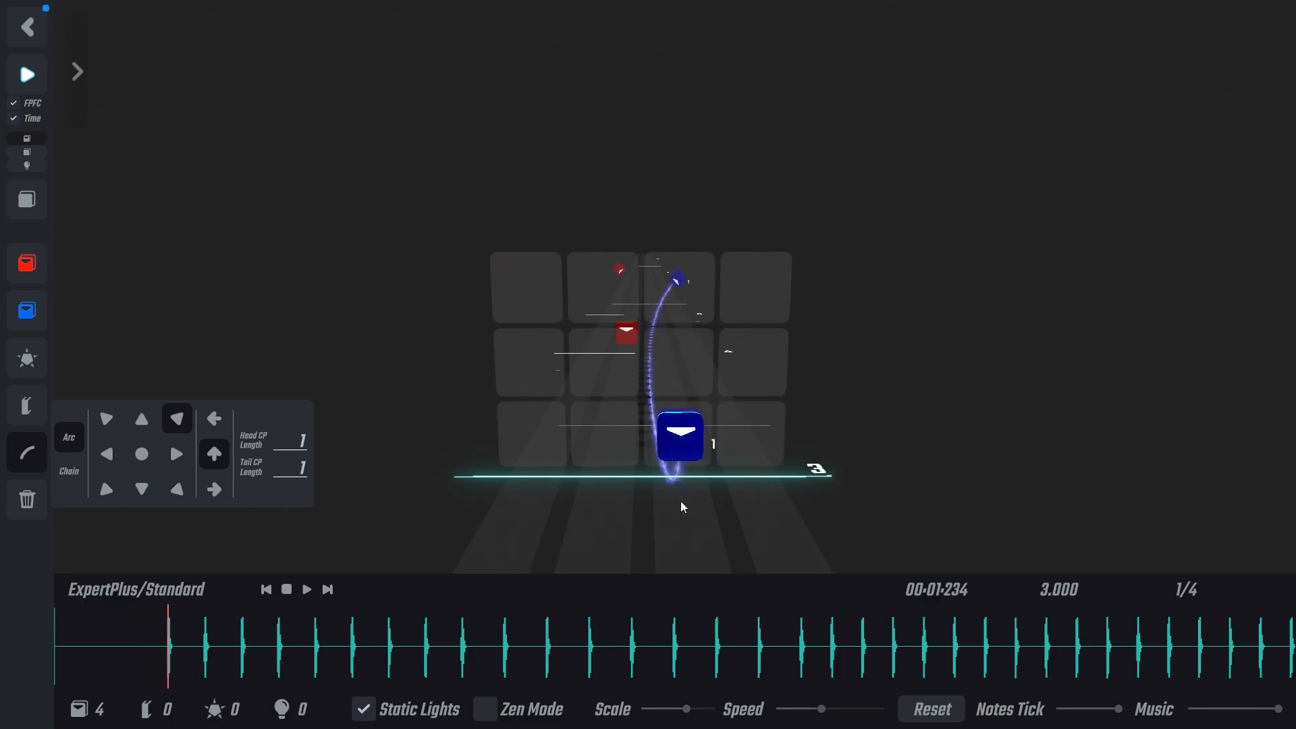
key("space")
- Try a red arc from the bottom-row note at beat 4 to the first-lane up-left note at beat 6, and remove both arcs
scroll(746, 384, "down", 5)
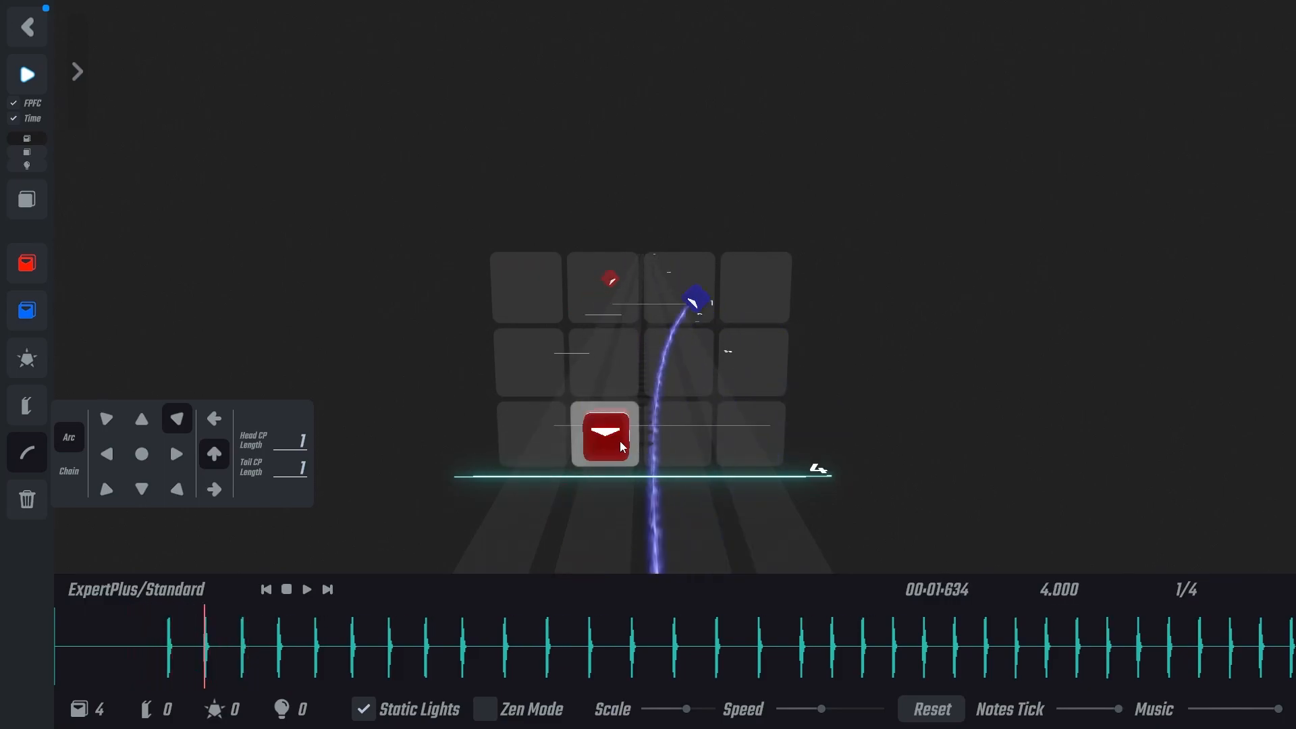
left_click(585, 418)
scroll(587, 412, "up", 7)
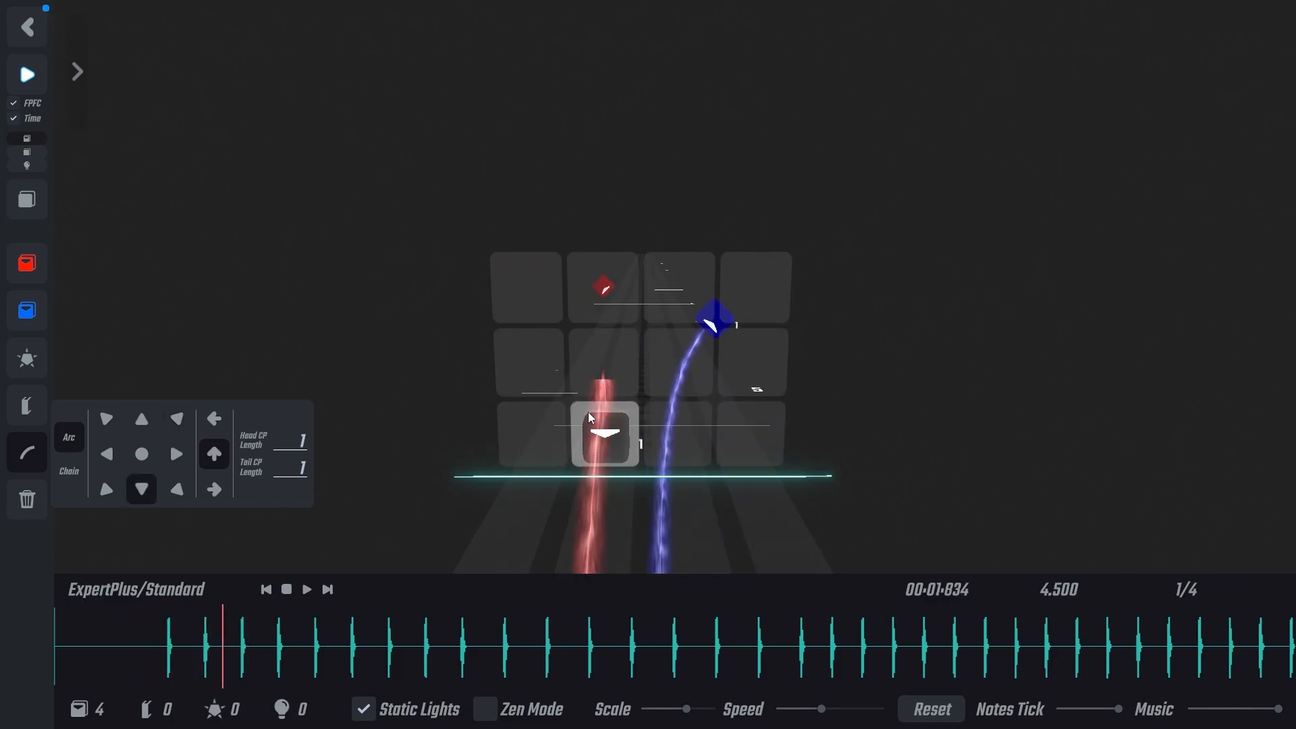
left_click(540, 358)
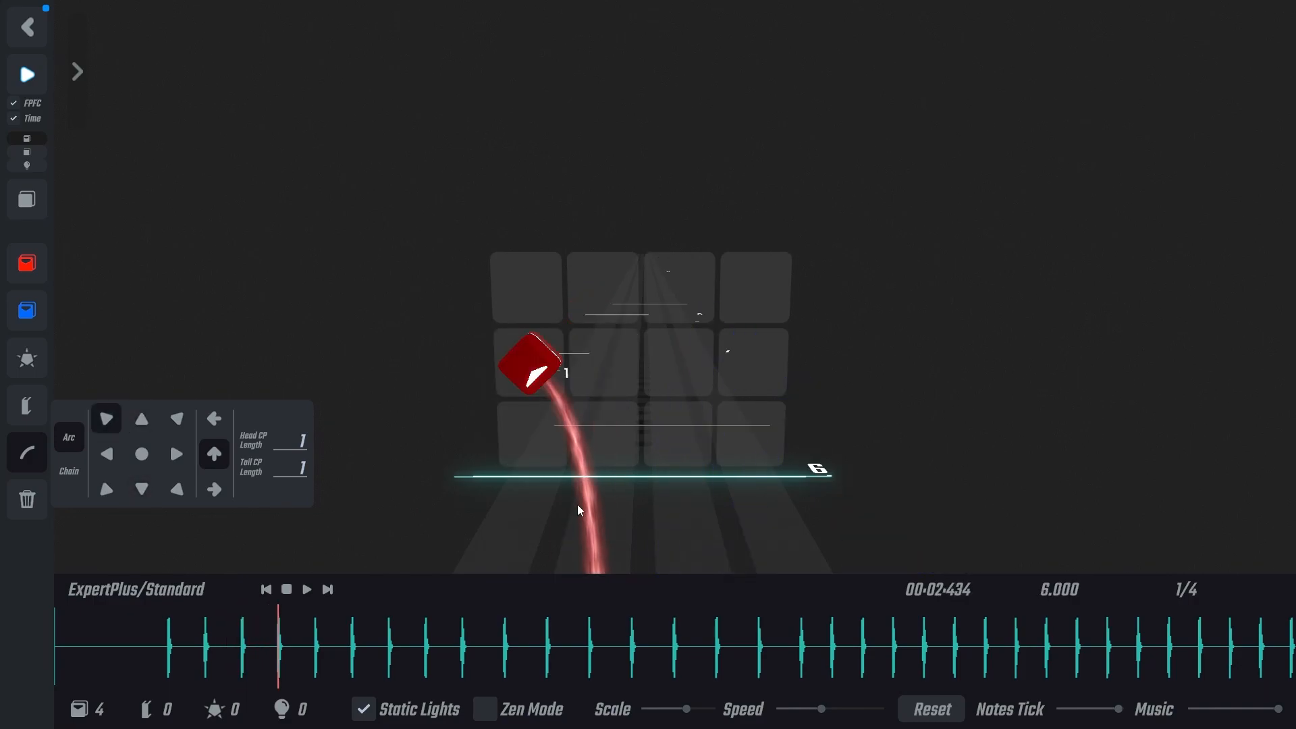
scroll(576, 501, "down", 16)
scroll(573, 484, "up", 8)
scroll(269, 412, "down", 2)
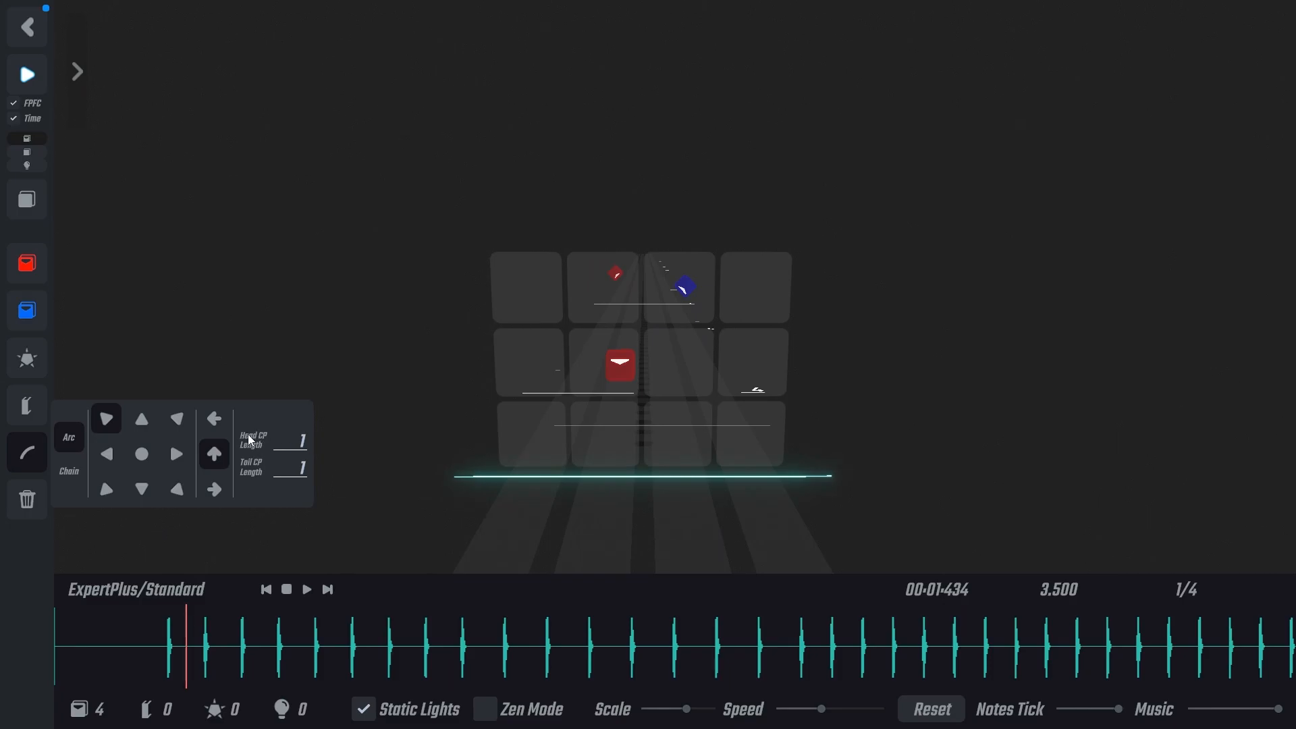
- Set the arc's Head CP Length to 5, keep the arc tool active and return to beat 3
left_click(296, 443)
key("BackSpace")
key("5")
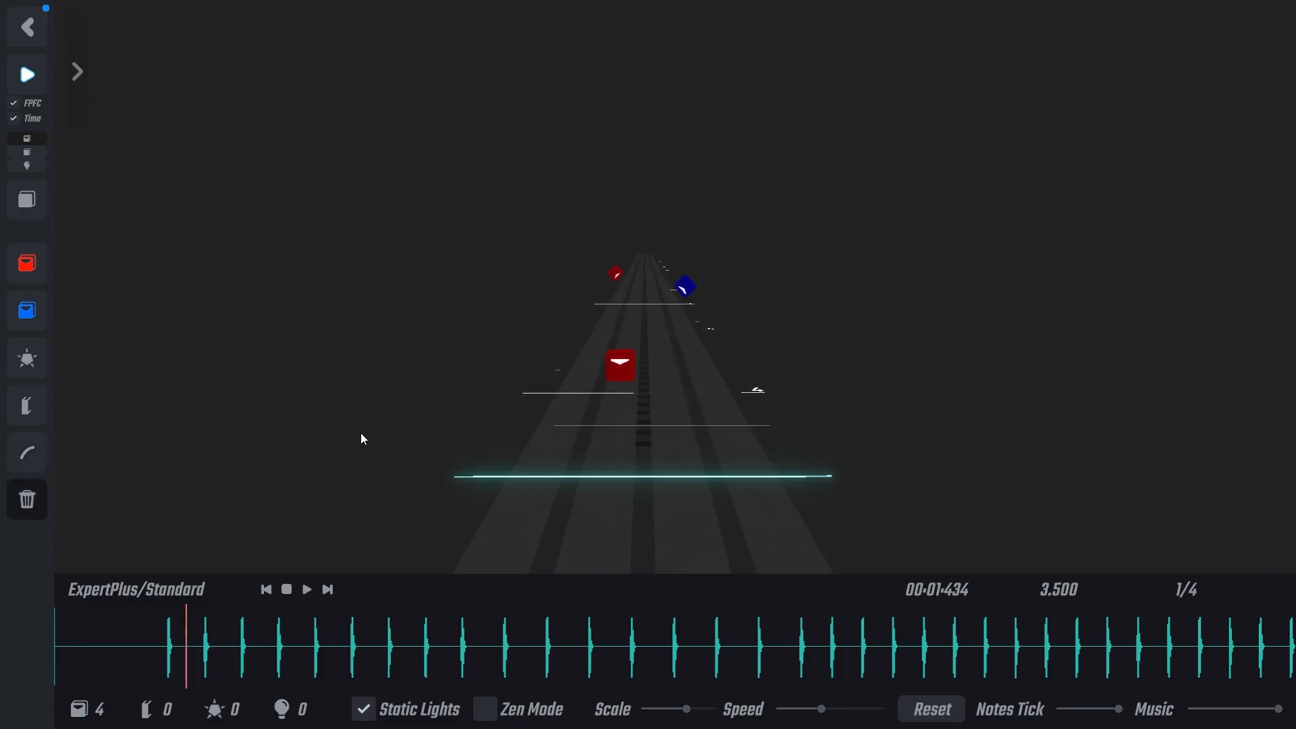
left_click(29, 453)
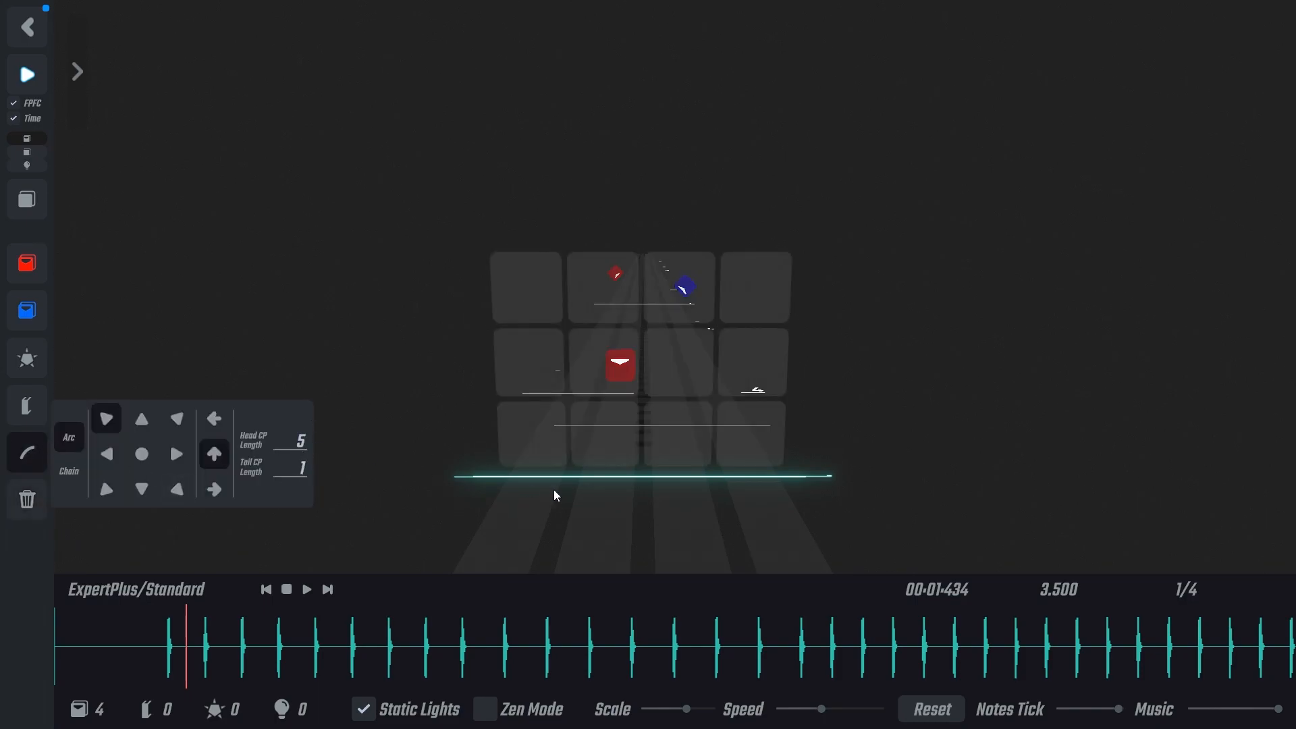
scroll(659, 432, "down", 3)
scroll(662, 432, "up", 1)
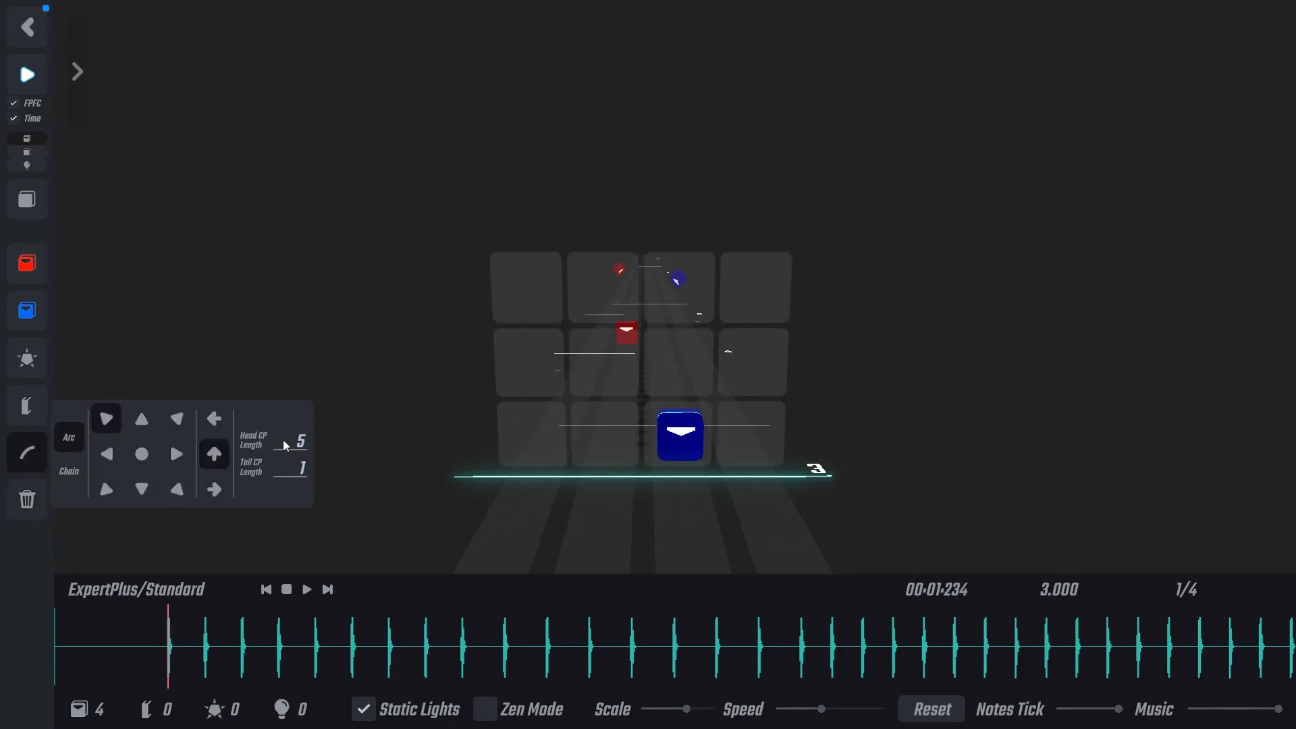
- Try an arc from the blue note at beat 3 to an upward tail in the same cell at beat 4, viewed at an angle
left_click(682, 456)
scroll(685, 473, "up", 4)
left_click_drag(690, 480, 690, 465)
scroll(650, 474, "down", 6)
right_click_drag(642, 467, 677, 481)
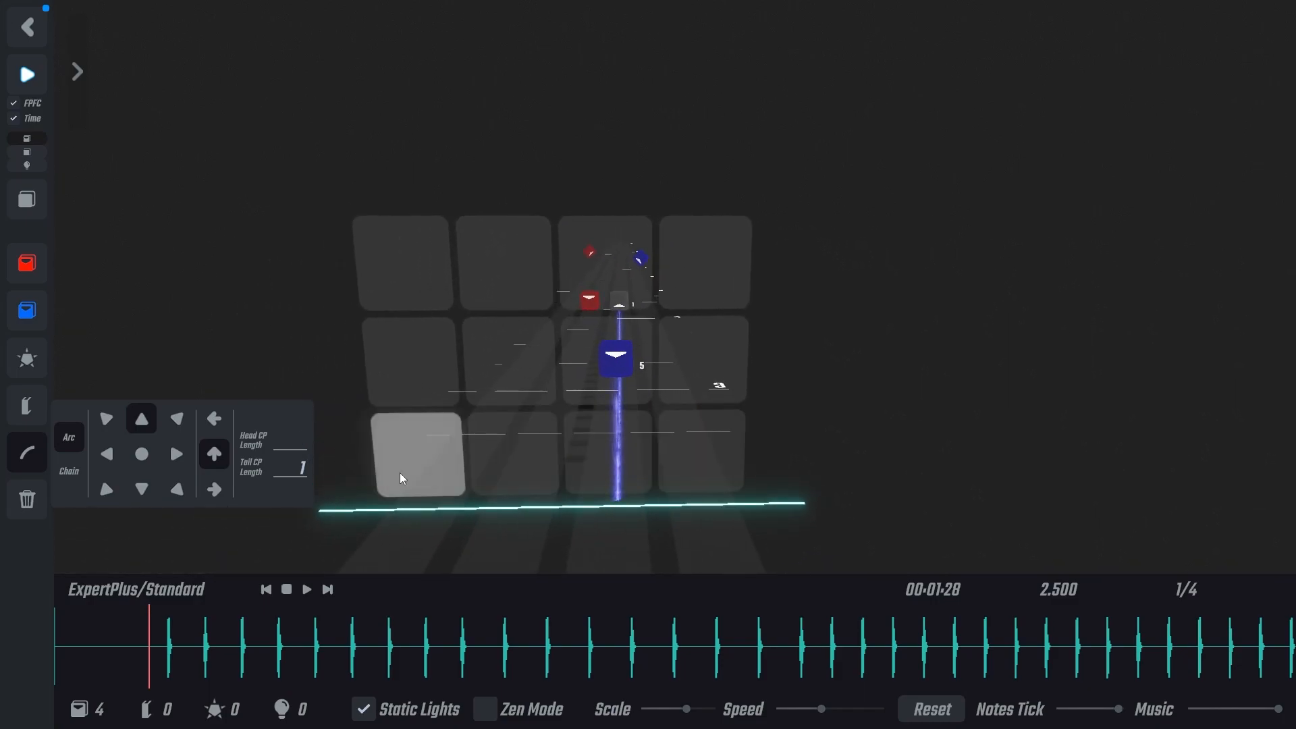
- Set the arc's Head CP Length back to 1 and remove the trial arc at beat 3
key("1")
left_click(29, 452)
scroll(690, 426, "down", 2)
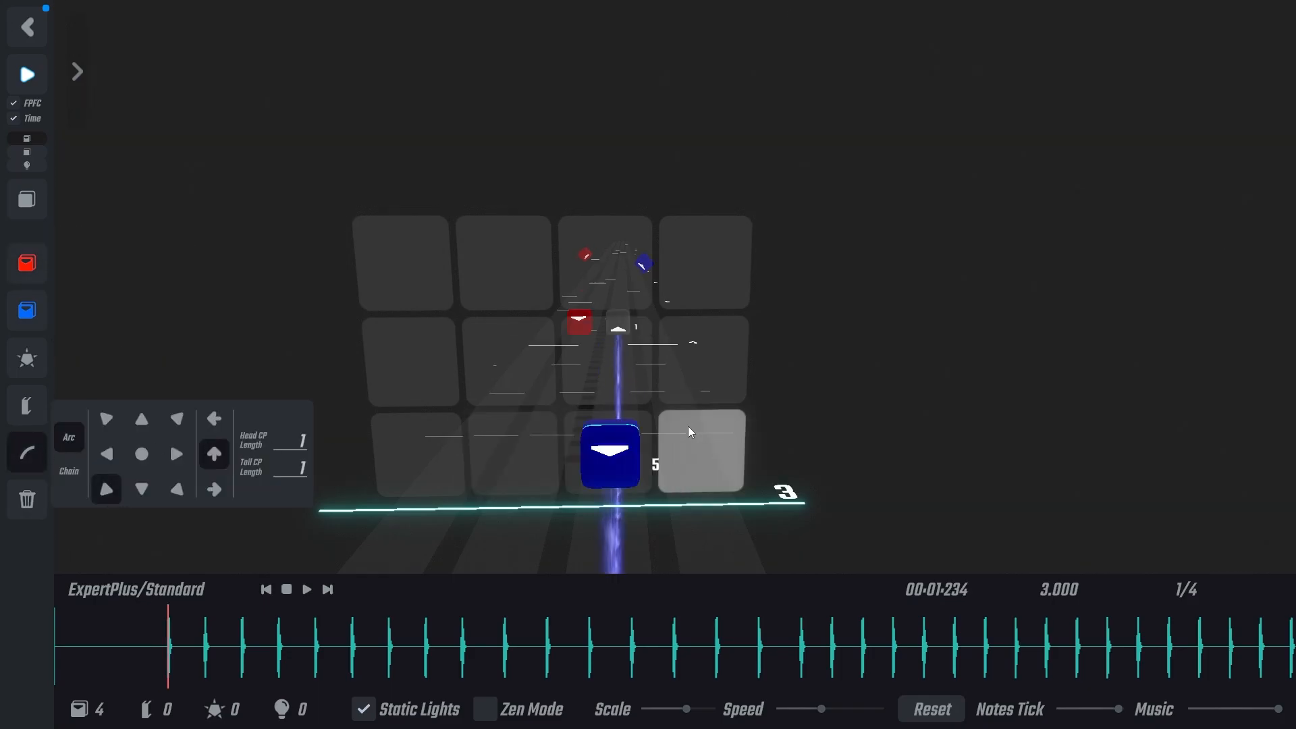
scroll(610, 443, "up", 1)
scroll(603, 443, "down", 1)
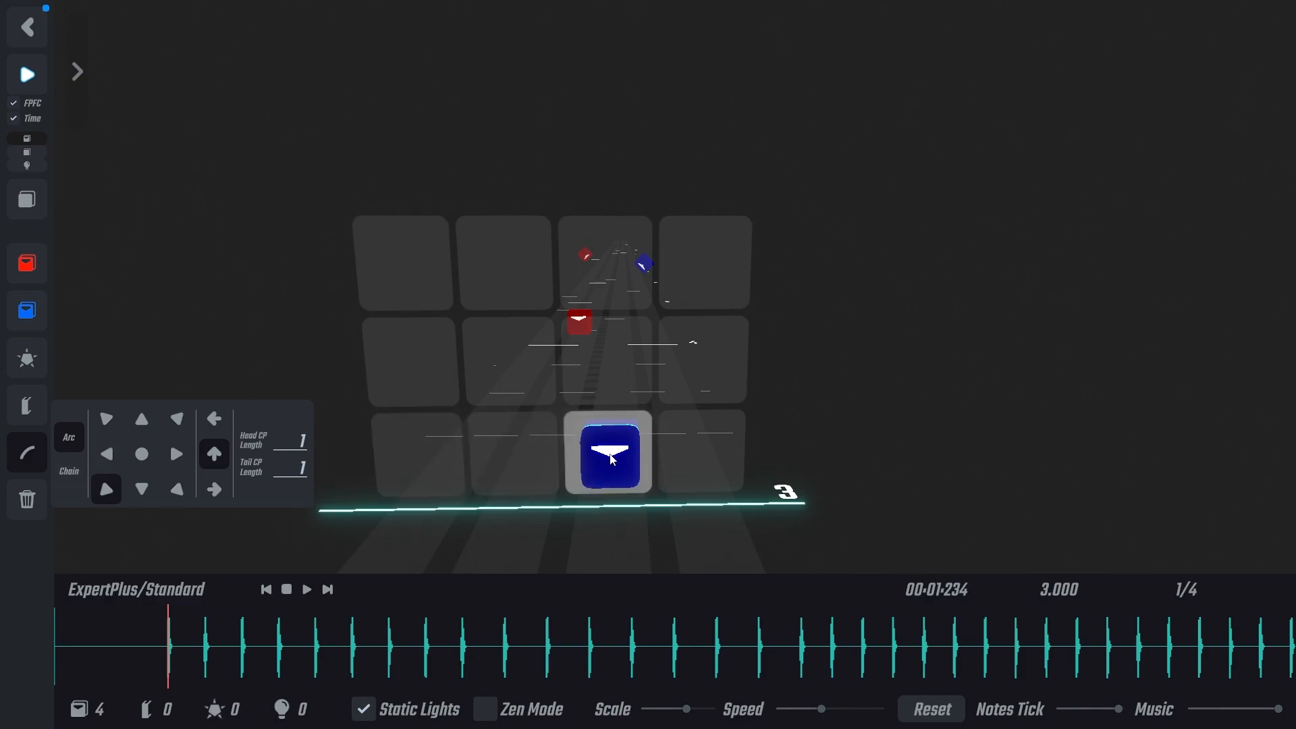
- In the fourth lane, make the beat 5 blue note a top-row up note and move the beat 3 blue down note to the middle row
scroll(686, 394, "down", 8)
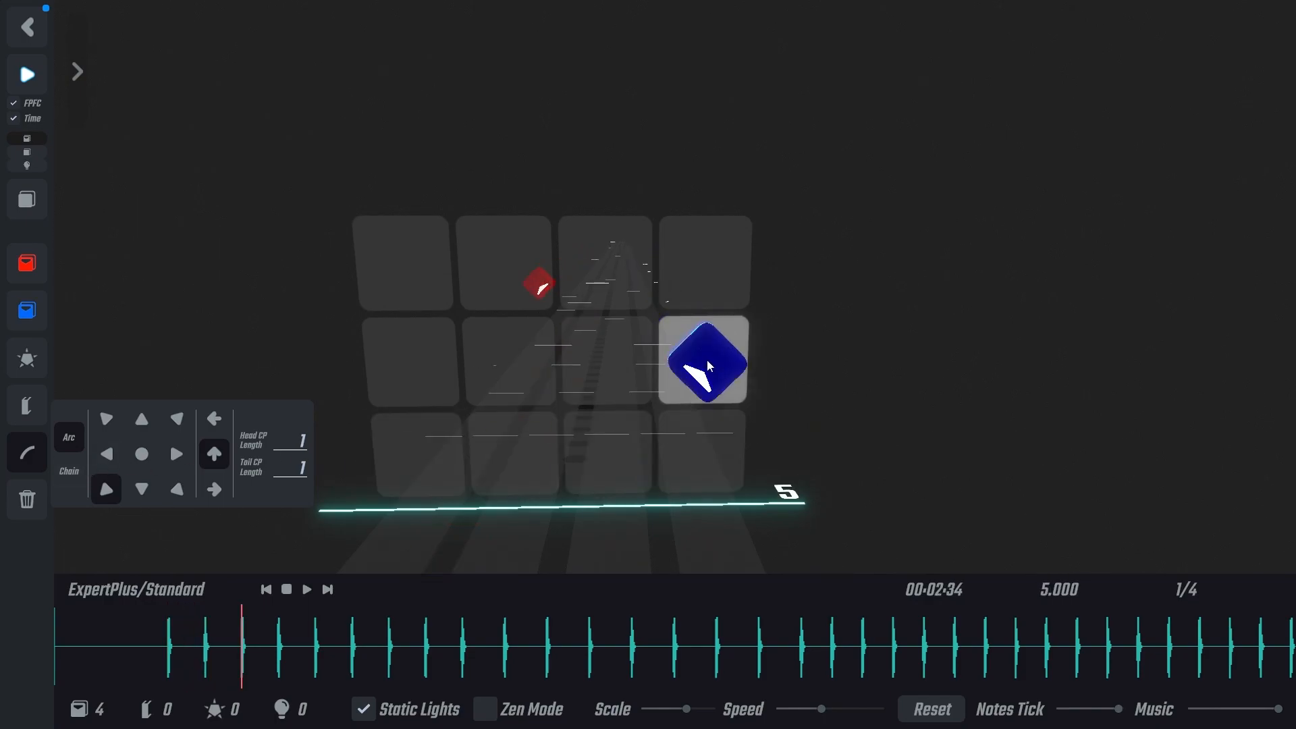
middle_click(705, 358)
key("2")
left_click(704, 284)
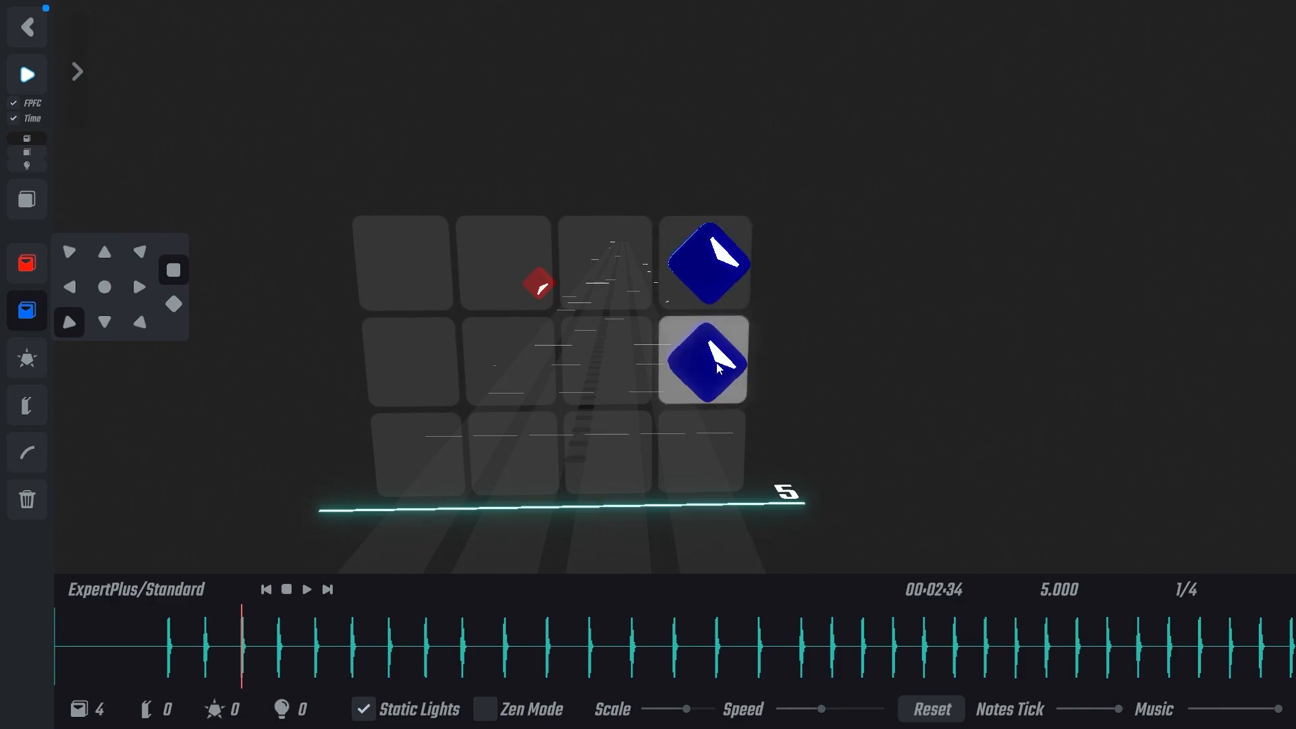
key("w")
left_click(710, 276)
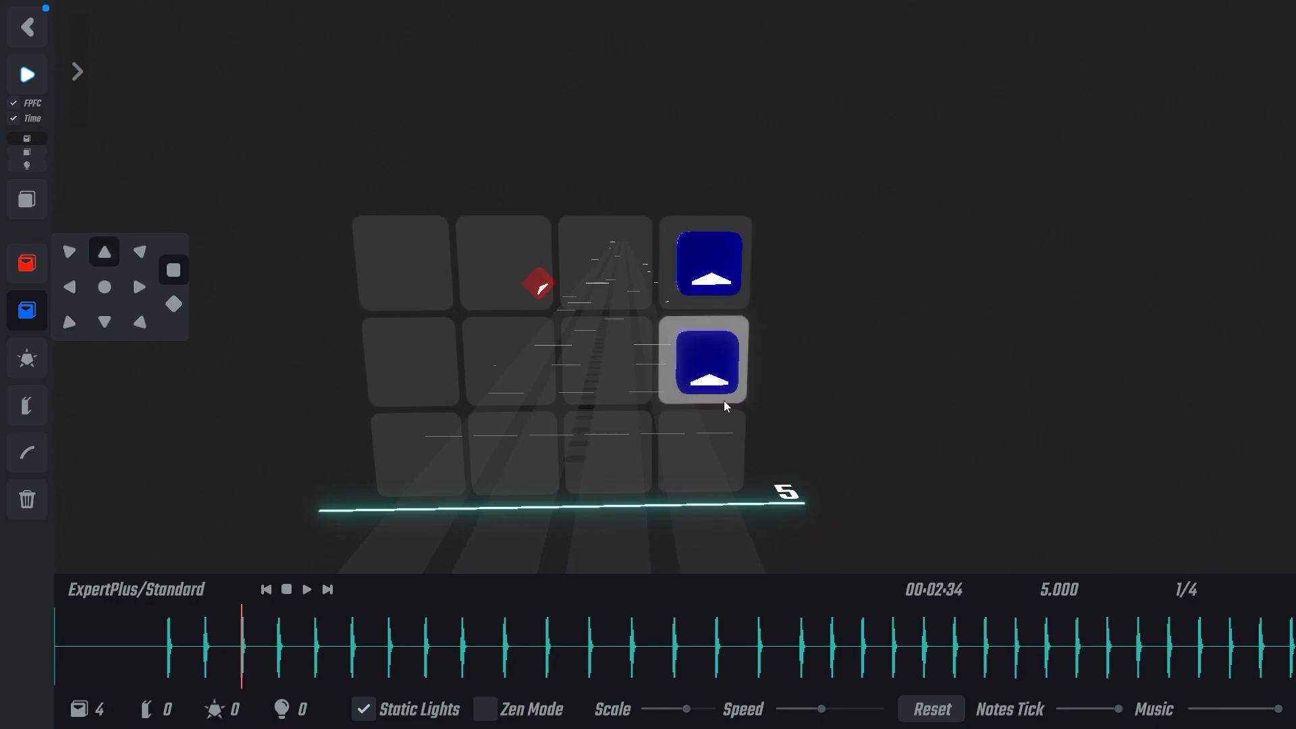
scroll(648, 418, "up", 8)
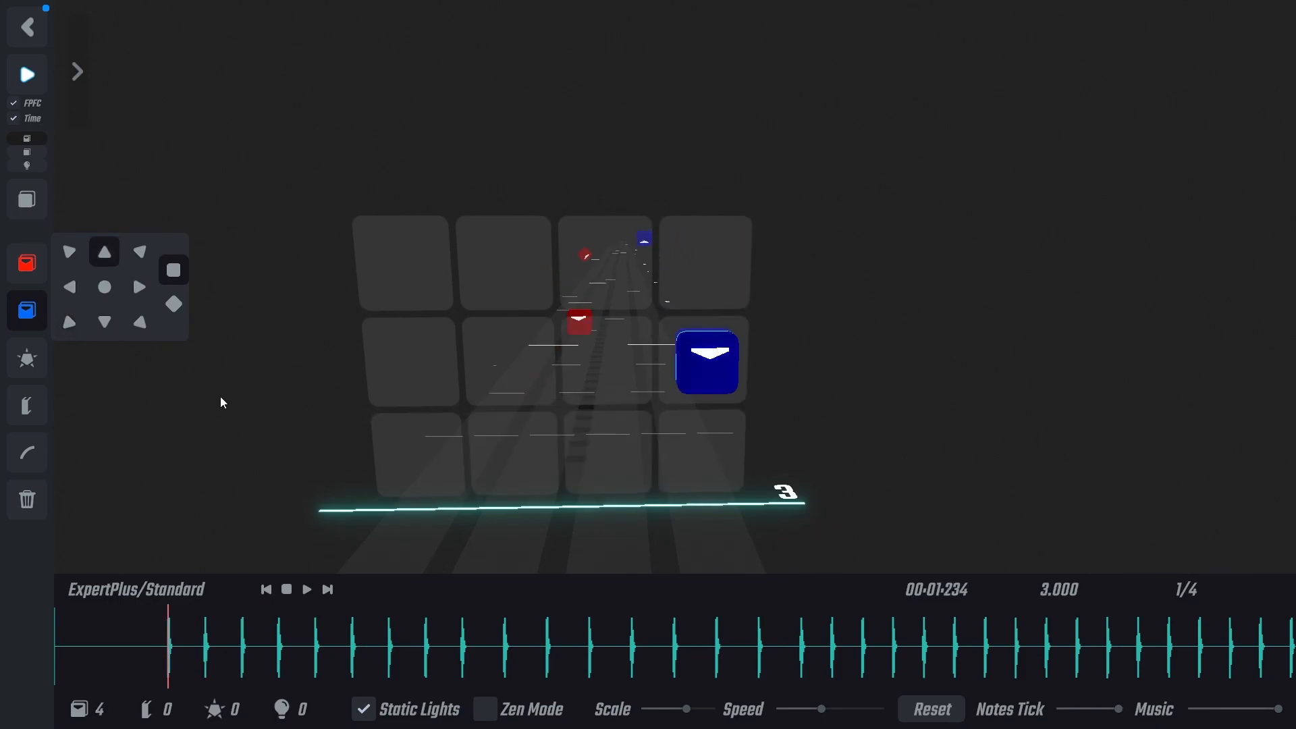
- Switch from arcs to chains and set the chain to 4 links with a squish of 1
left_click(27, 453)
left_click(86, 470)
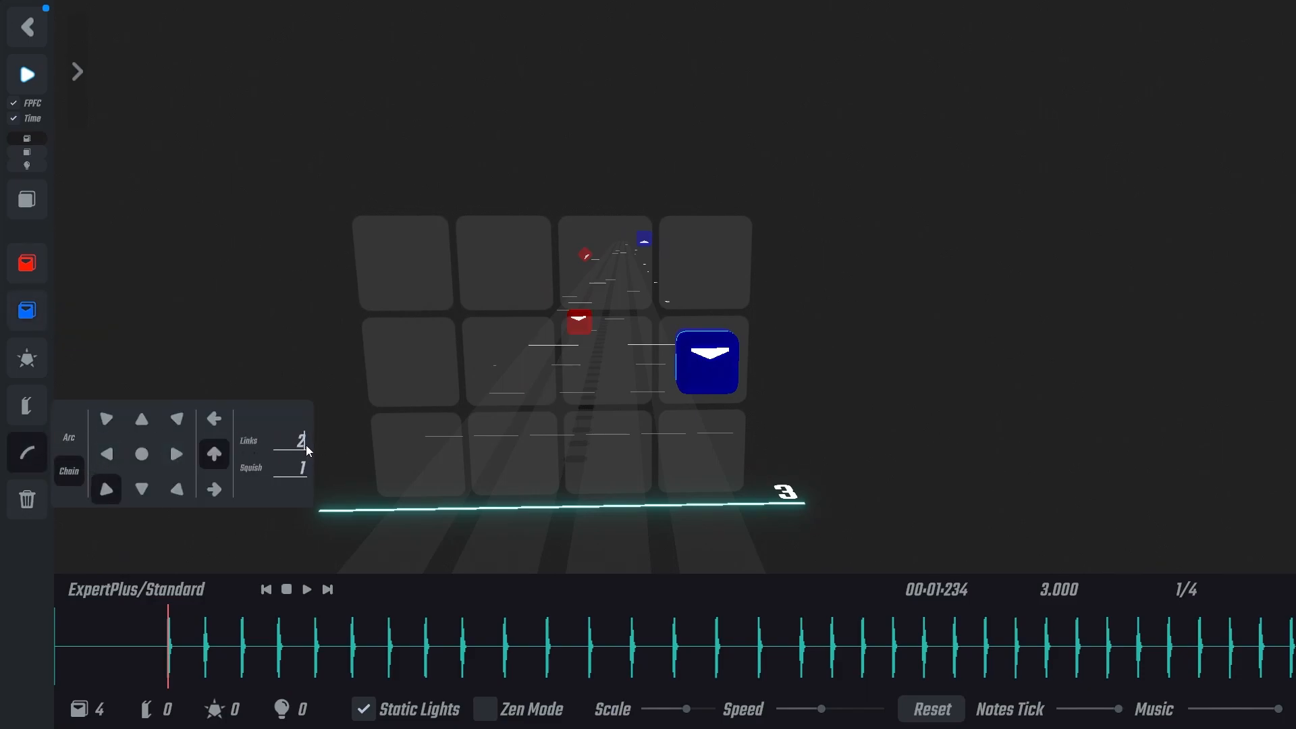
key("4")
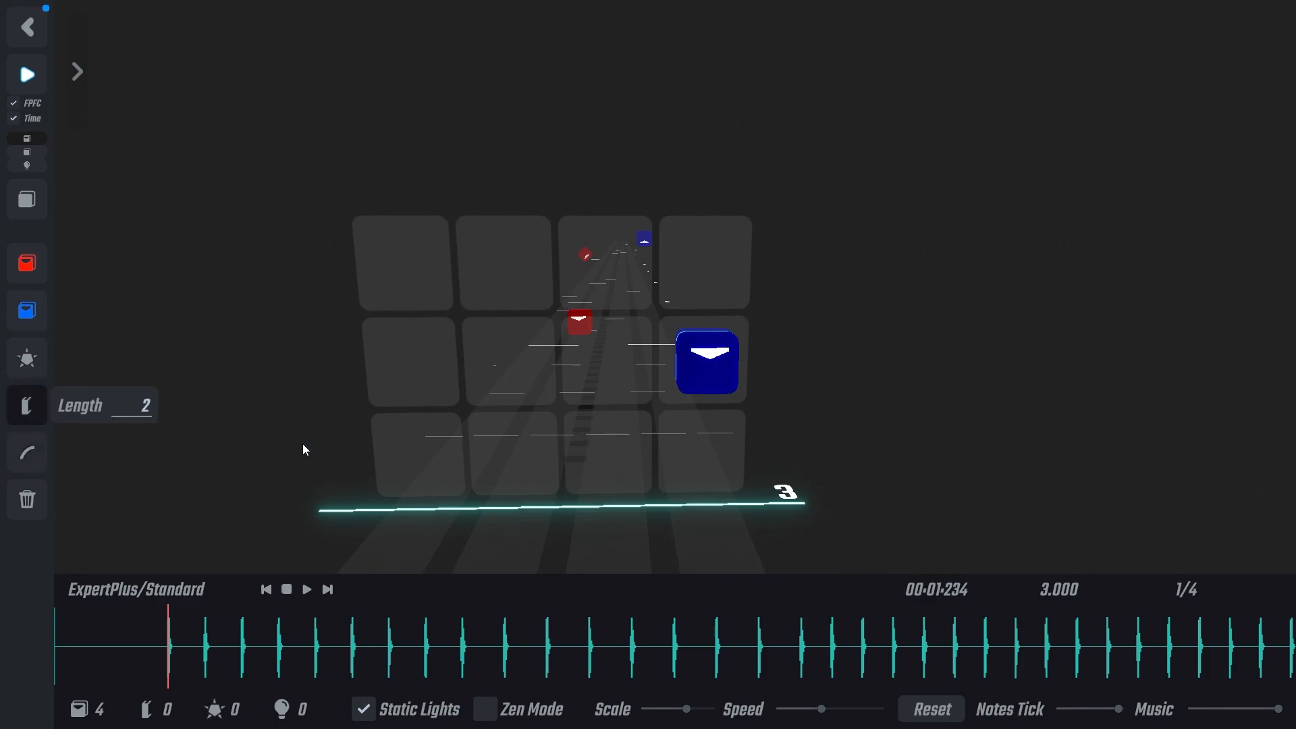
left_click(34, 449)
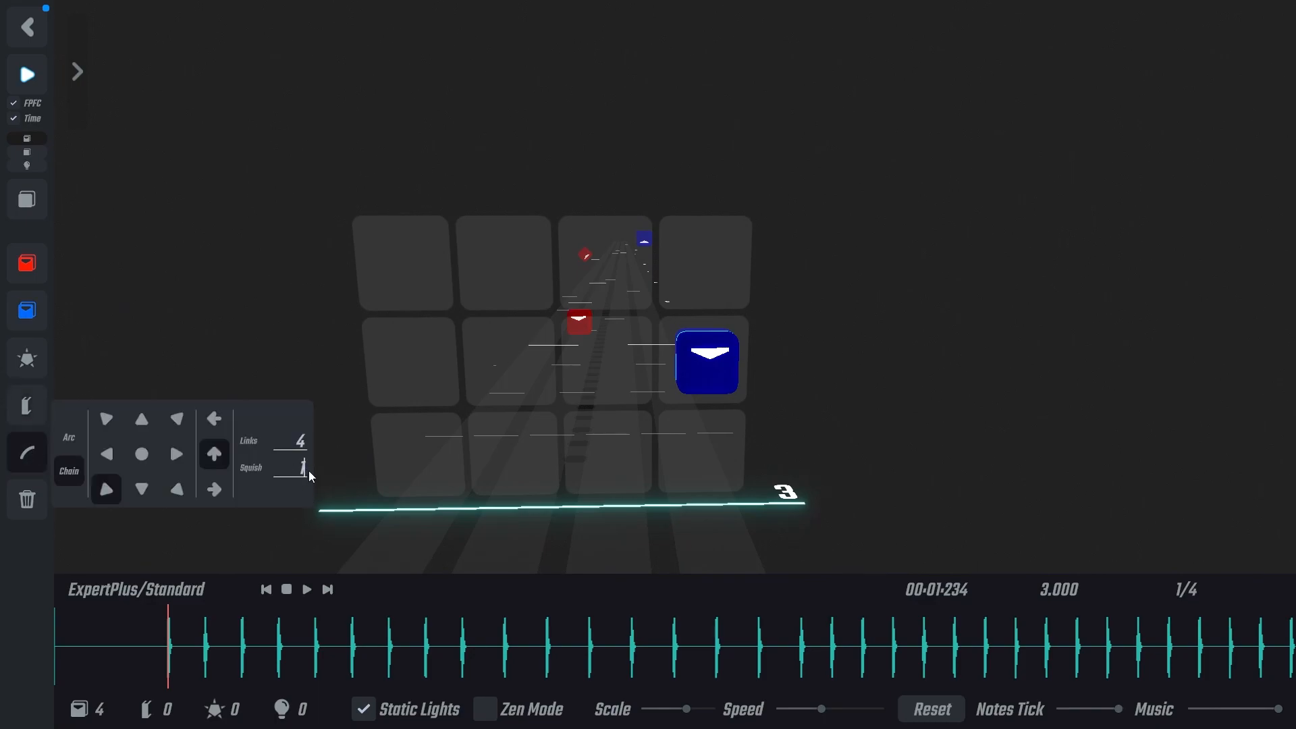
left_click(302, 468)
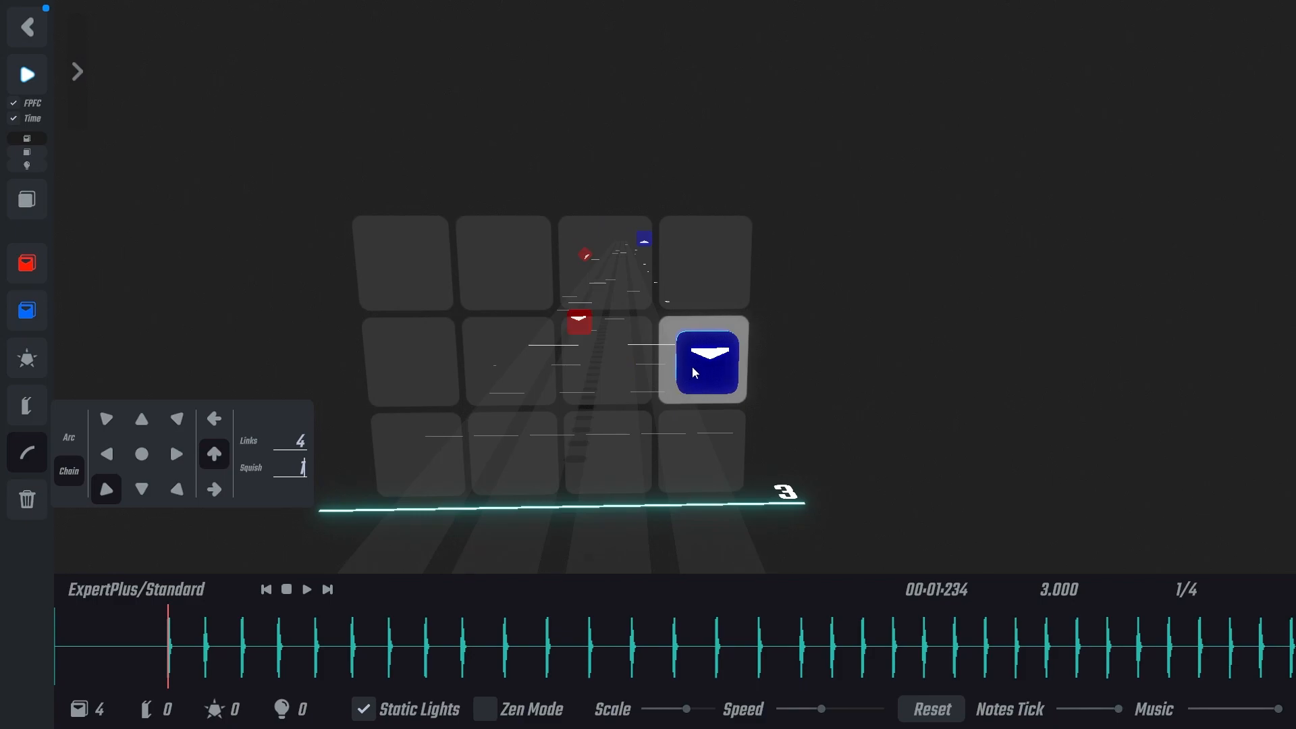
- Try a chain from the blue note at beat 3 to a down tail in the fourth lane's bottom row, and remove it
left_click_drag(694, 364, 708, 451)
key("s")
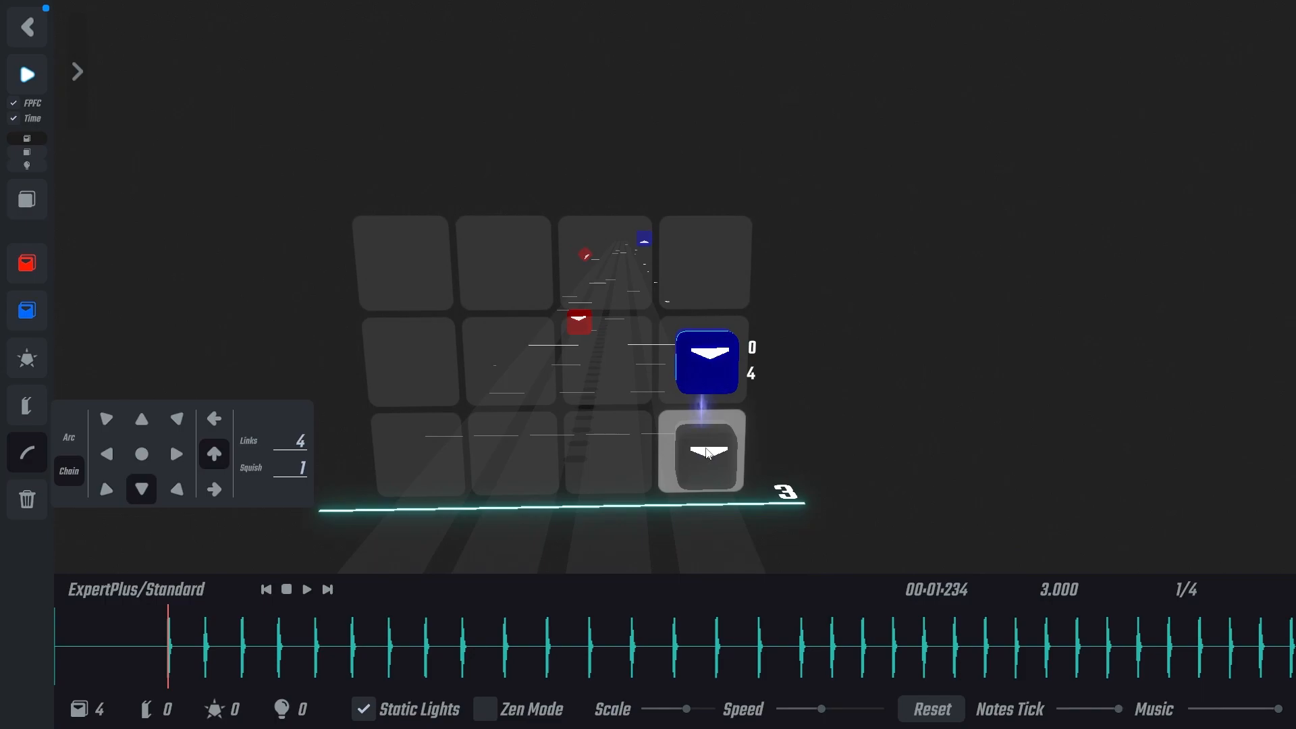
left_click(709, 447)
scroll(577, 435, "down", 1)
scroll(579, 434, "up", 1)
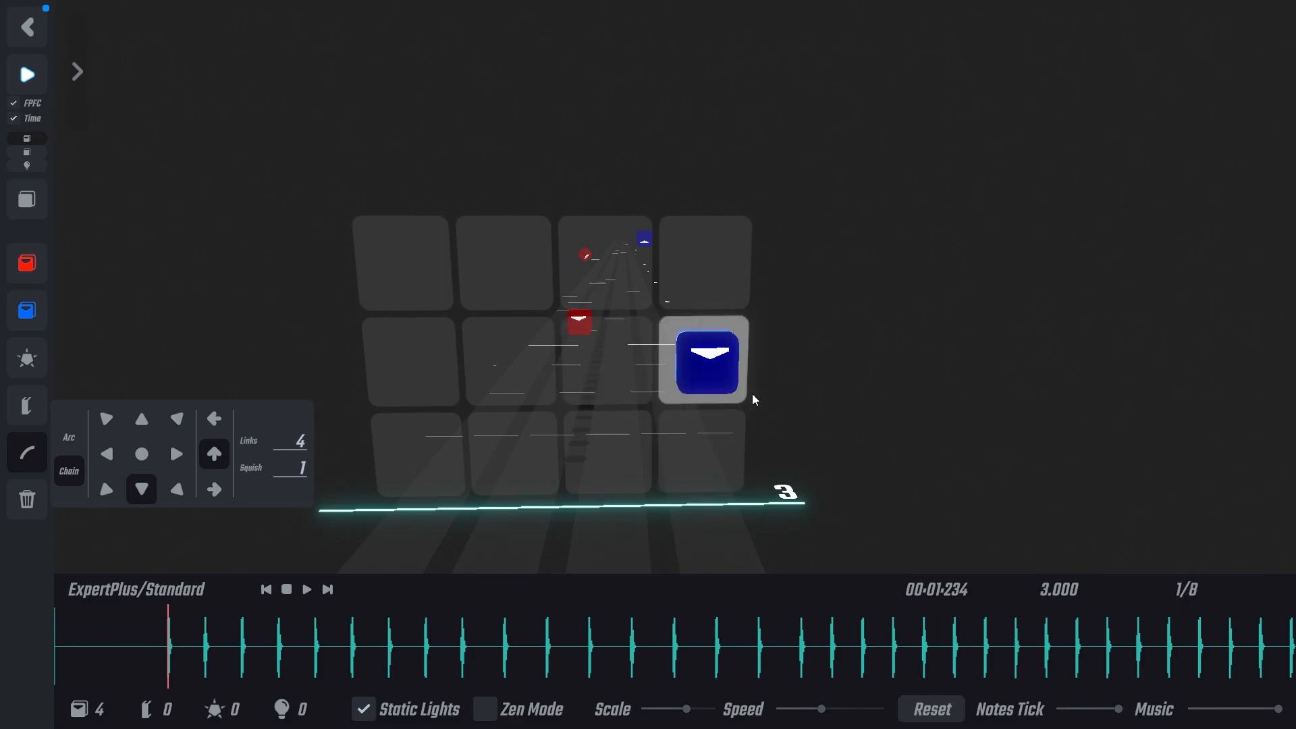
- At 1/16 beat precision, place a 4-link chain from the beat 3 blue note to the fourth lane's bottom row, one sixteenth beat ahead
scroll(734, 389, "up", 1, "ctrl")
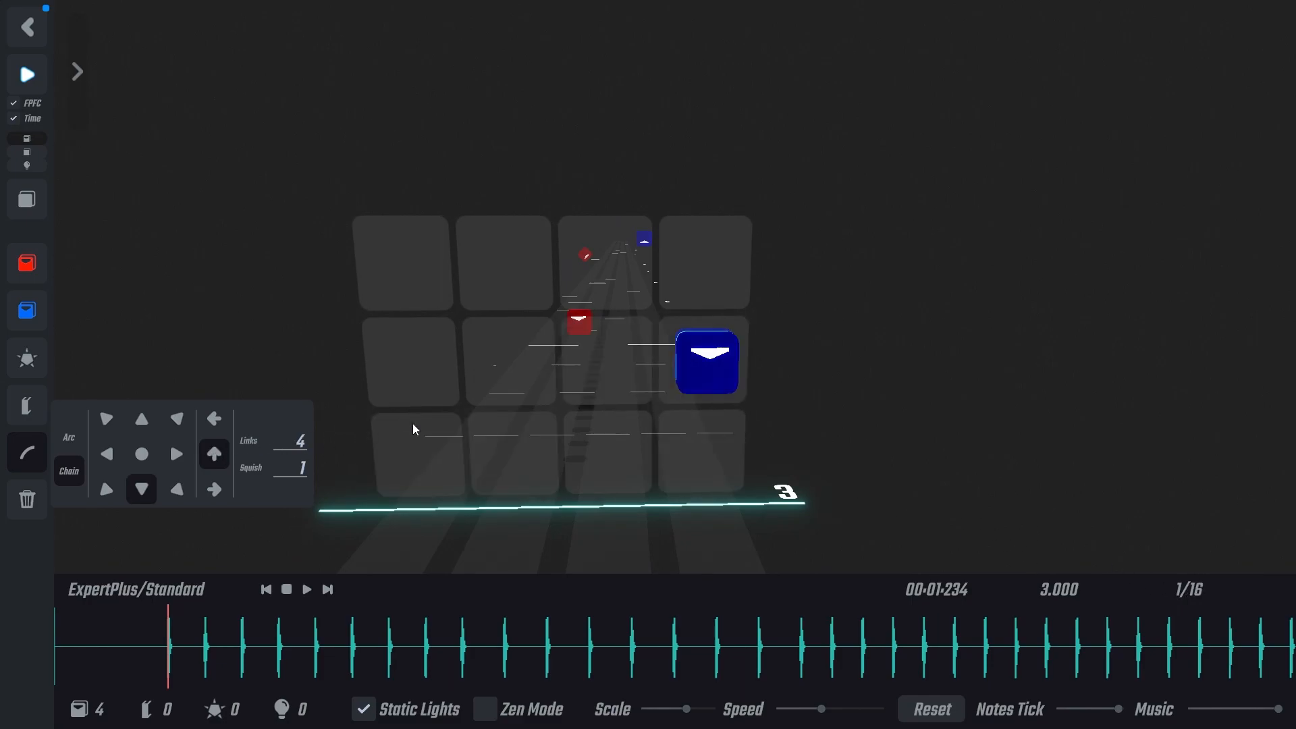
mouse_move(716, 375)
left_mouse_down()
mouse_move(682, 475)
mouse_move(702, 443)
mouse_move(710, 455)
left_mouse_up()
scroll(702, 446, "up", 1)
scroll(704, 446, "down", 1)
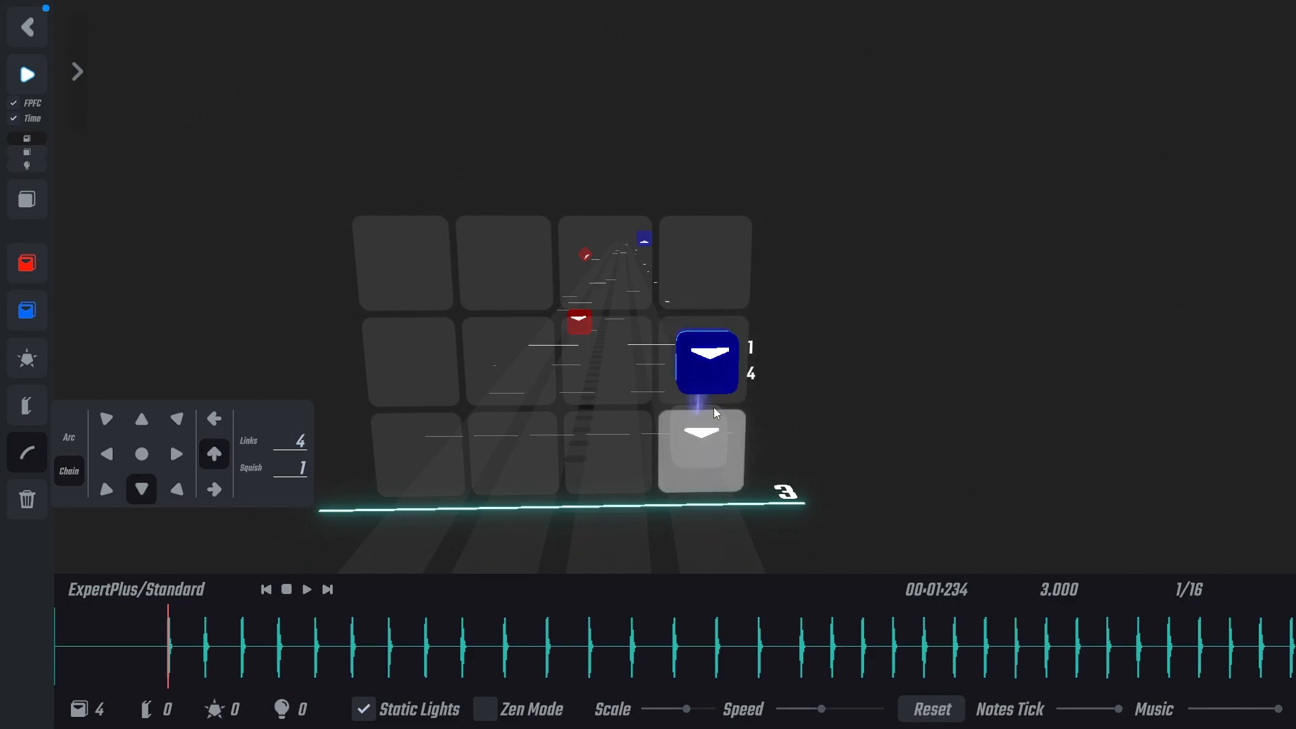
middle_click_drag(614, 445, 638, 456)
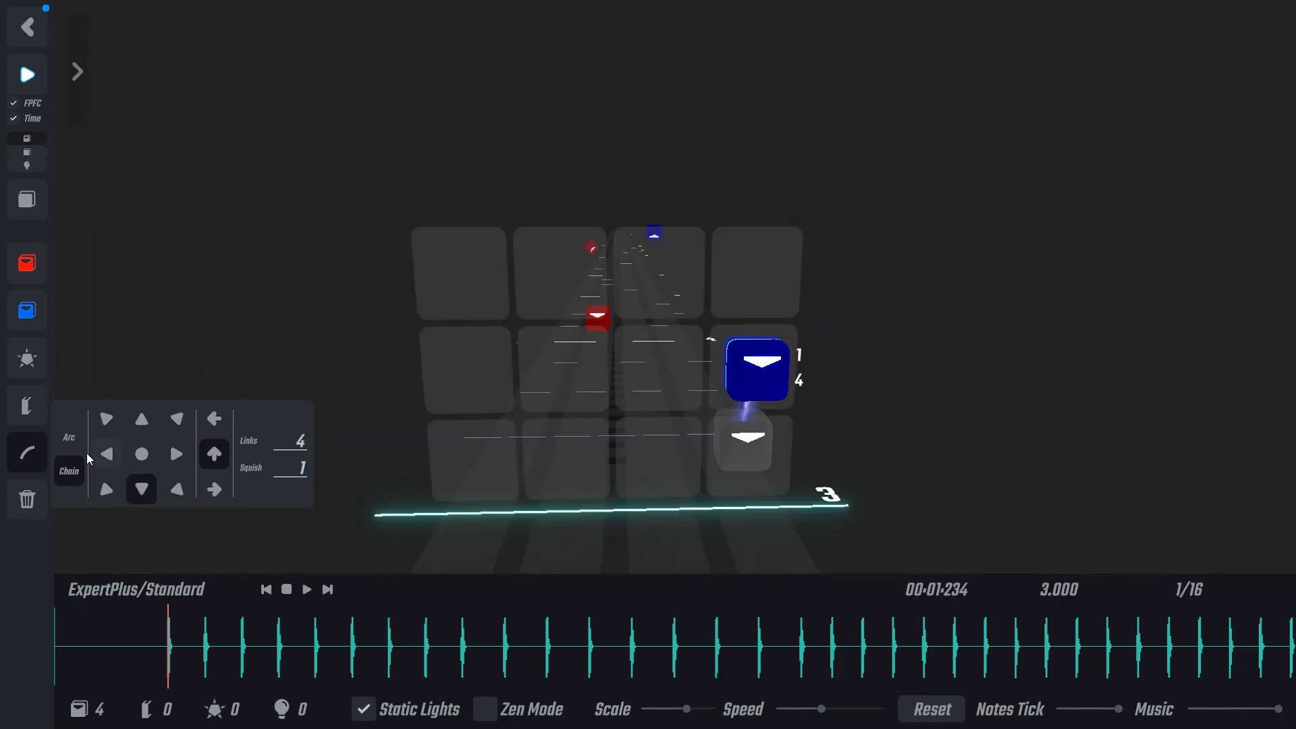
- Examine the basic lighting tracks and the Circles color and rotation tracks, and return to note editing
left_click(31, 165)
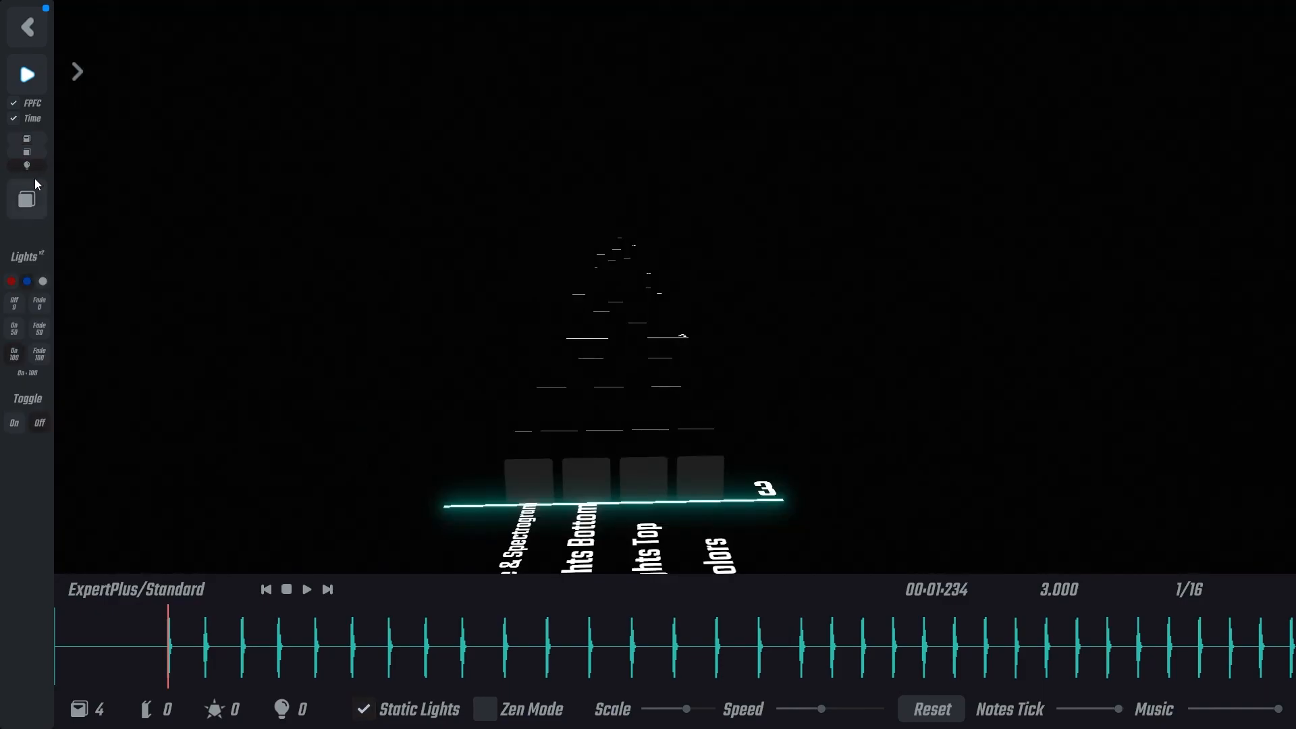
left_click(27, 152)
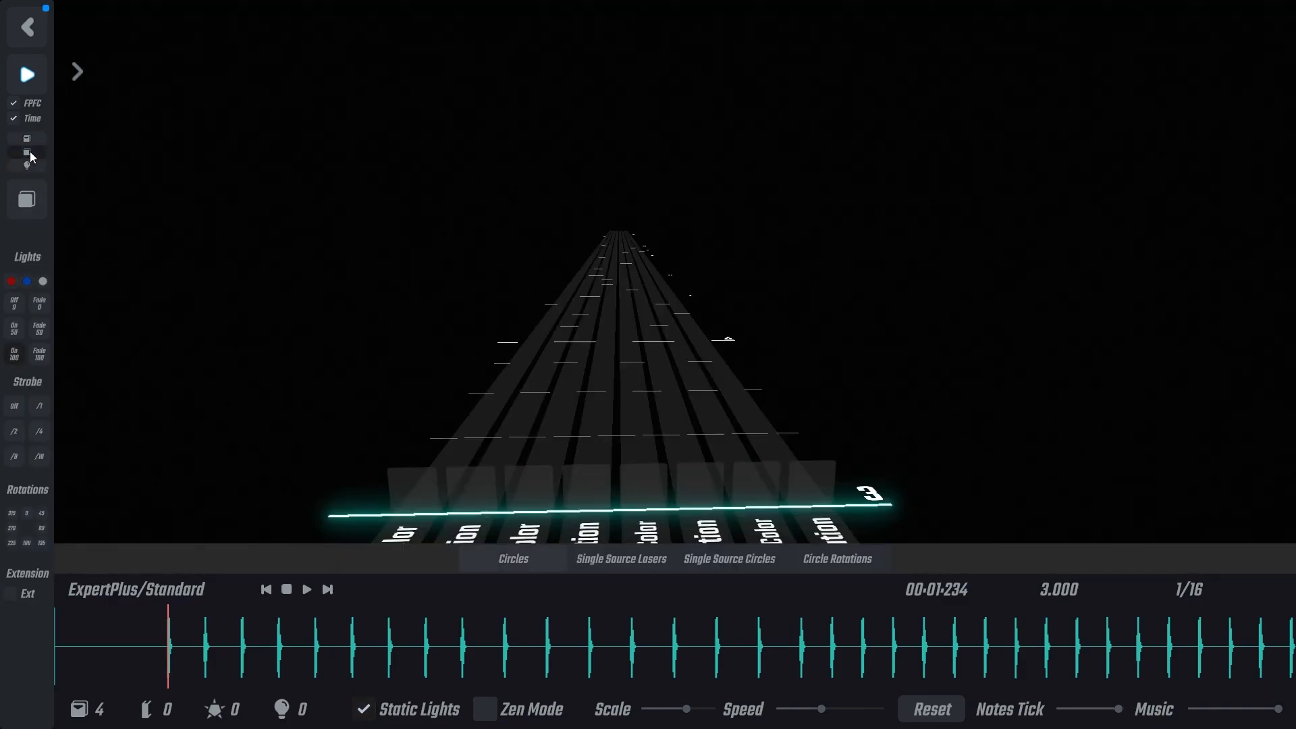
right_click_drag(582, 356, 533, 429)
right_click_drag(627, 346, 667, 319)
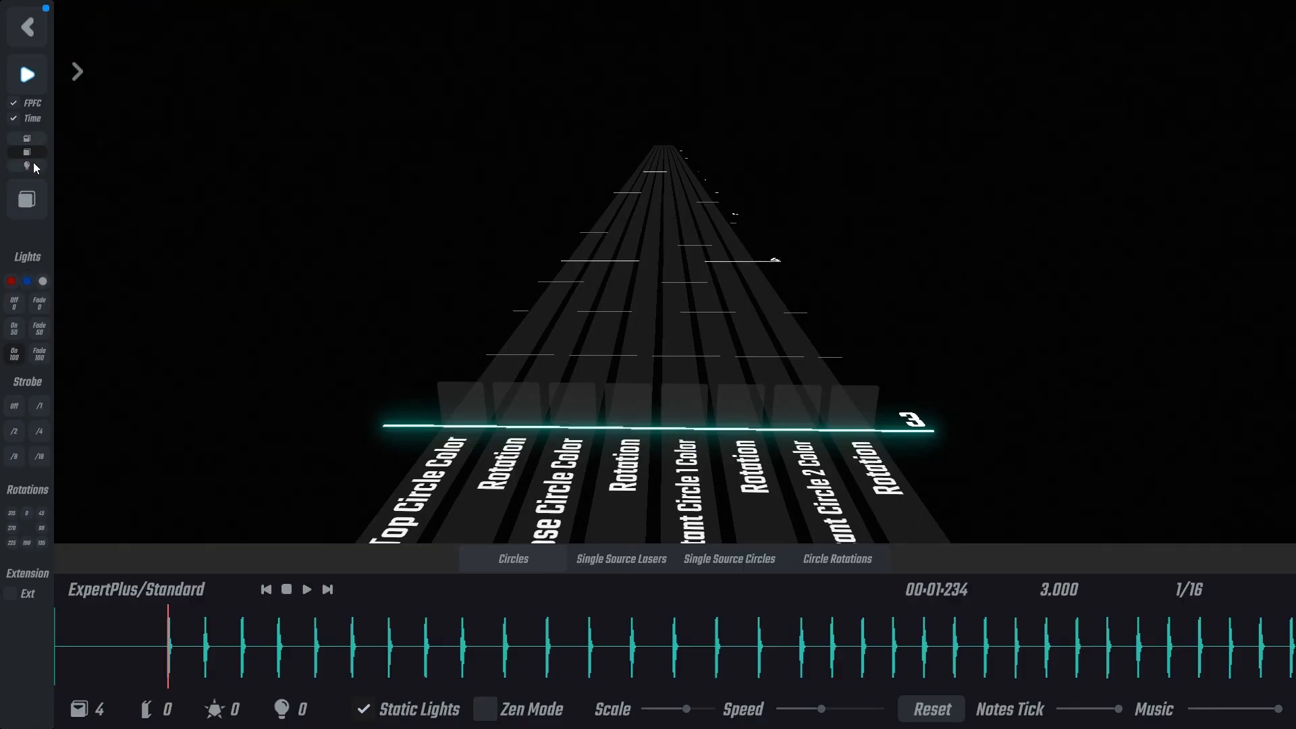
left_click(27, 138)
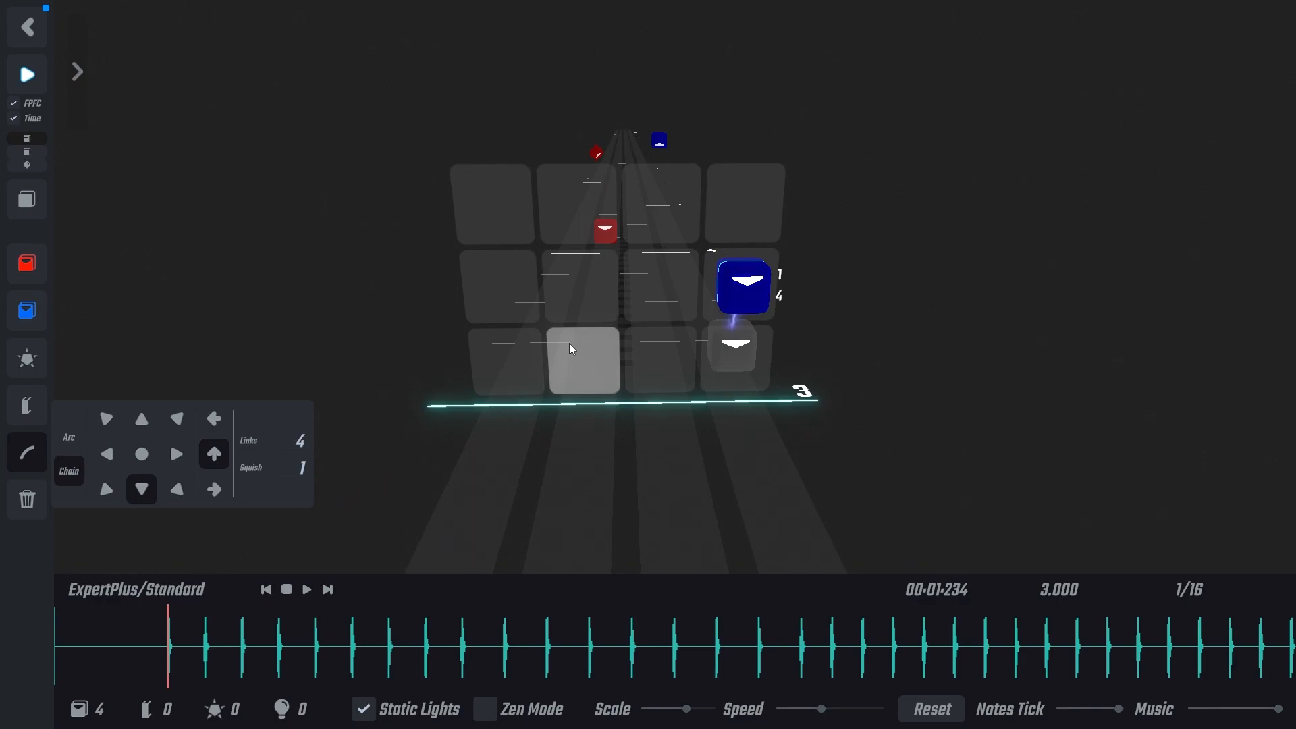
- Set the beat precision to 1/8 and try several cut directions on the red note at beat 4, ending on down
scroll(618, 350, "down", 11)
scroll(678, 381, "up", 5)
scroll(652, 393, "down", 1, "ctrl")
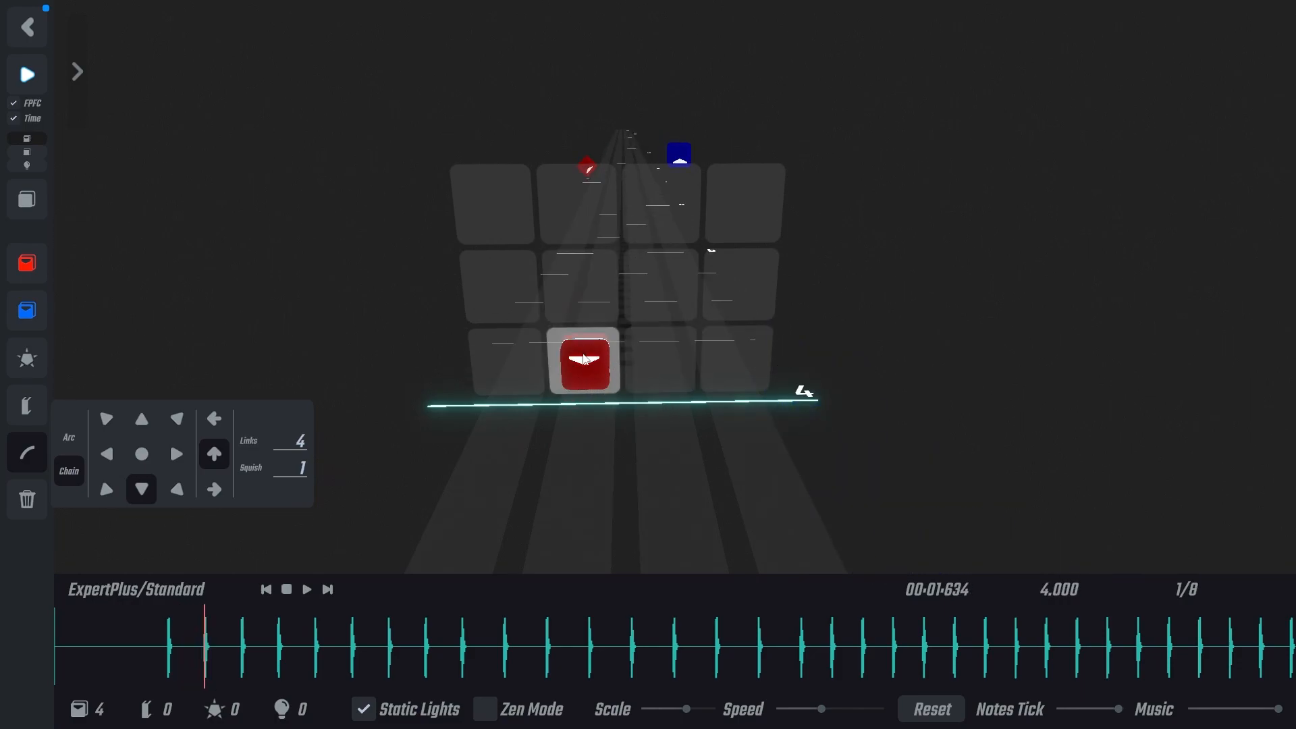
mouse_move(599, 366)
left_mouse_down()
mouse_move(518, 367)
mouse_move(596, 289)
mouse_move(600, 367)
mouse_move(603, 302)
mouse_move(585, 382)
left_mouse_up()
key("s+a")
key("s")
key("w+d")
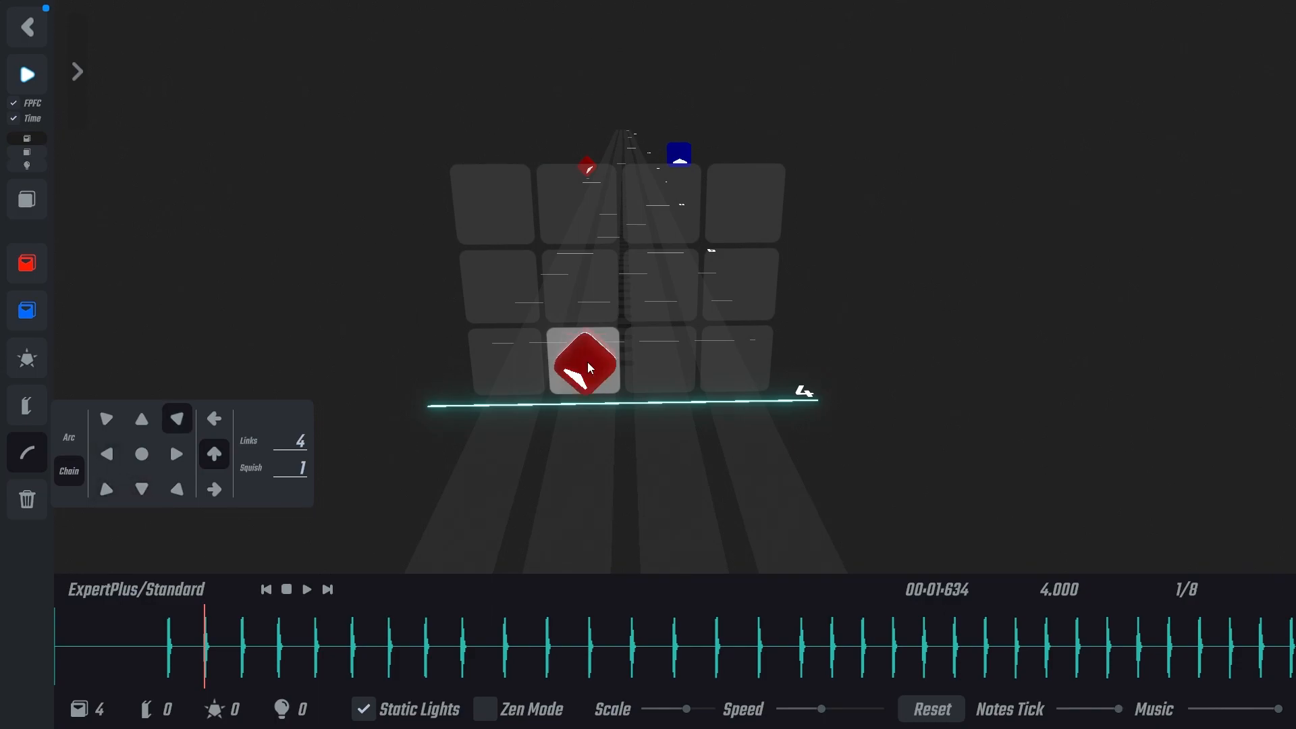
key("s")
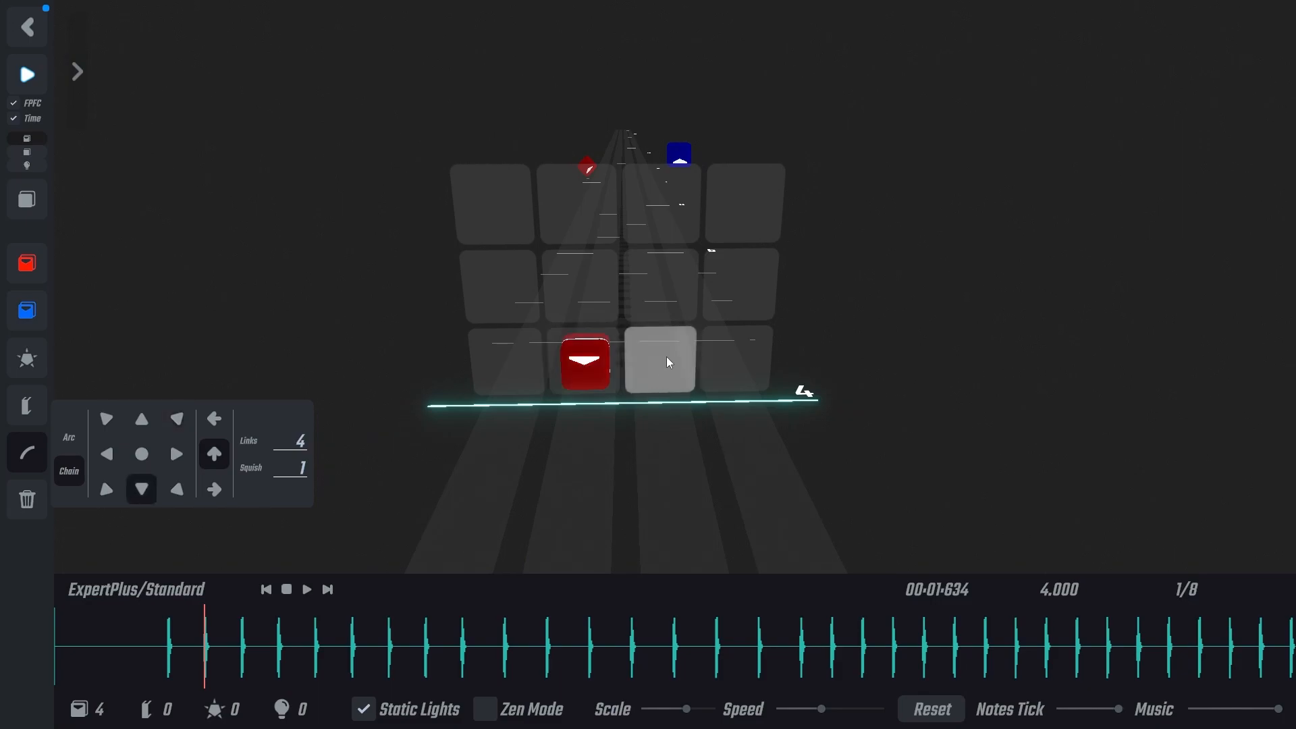
- Select all four notes from beat 3 onward, delete them, and undo the deletion
scroll(663, 337, "down", 2)
scroll(655, 319, "down", 6)
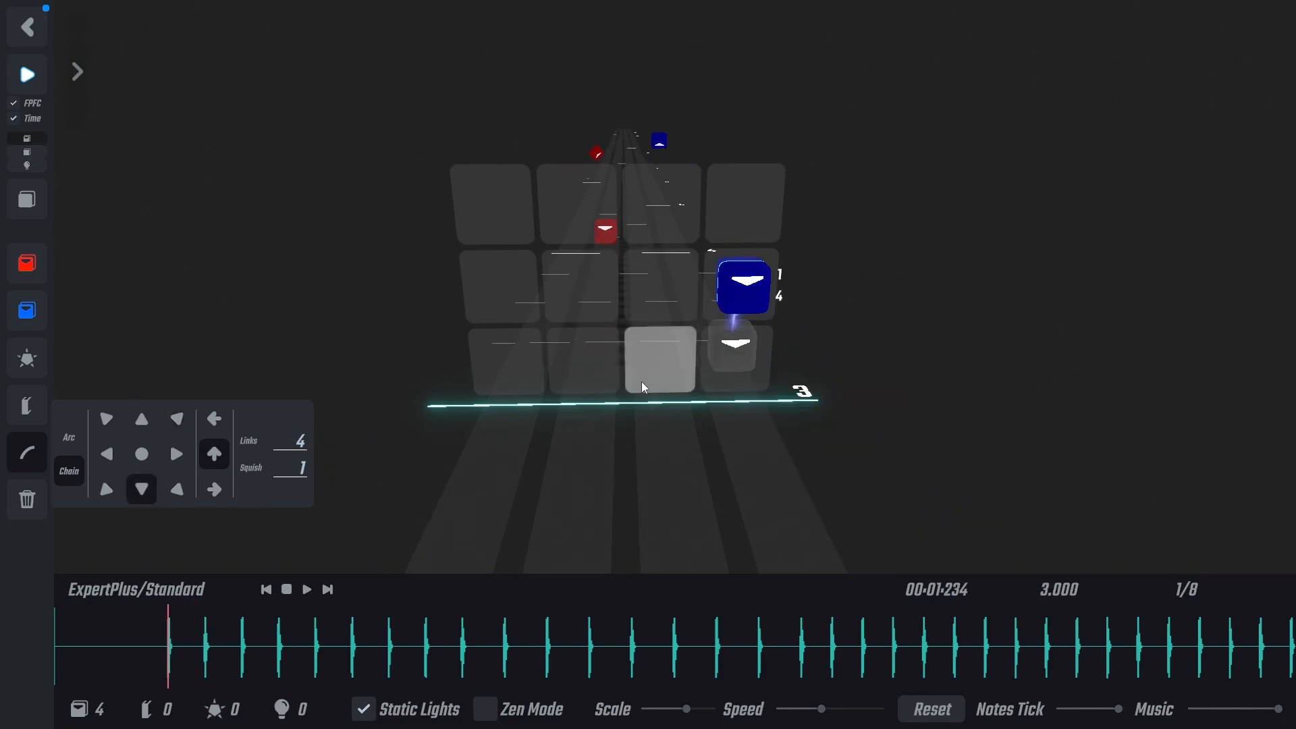
left_click_drag(636, 370, 626, 165)
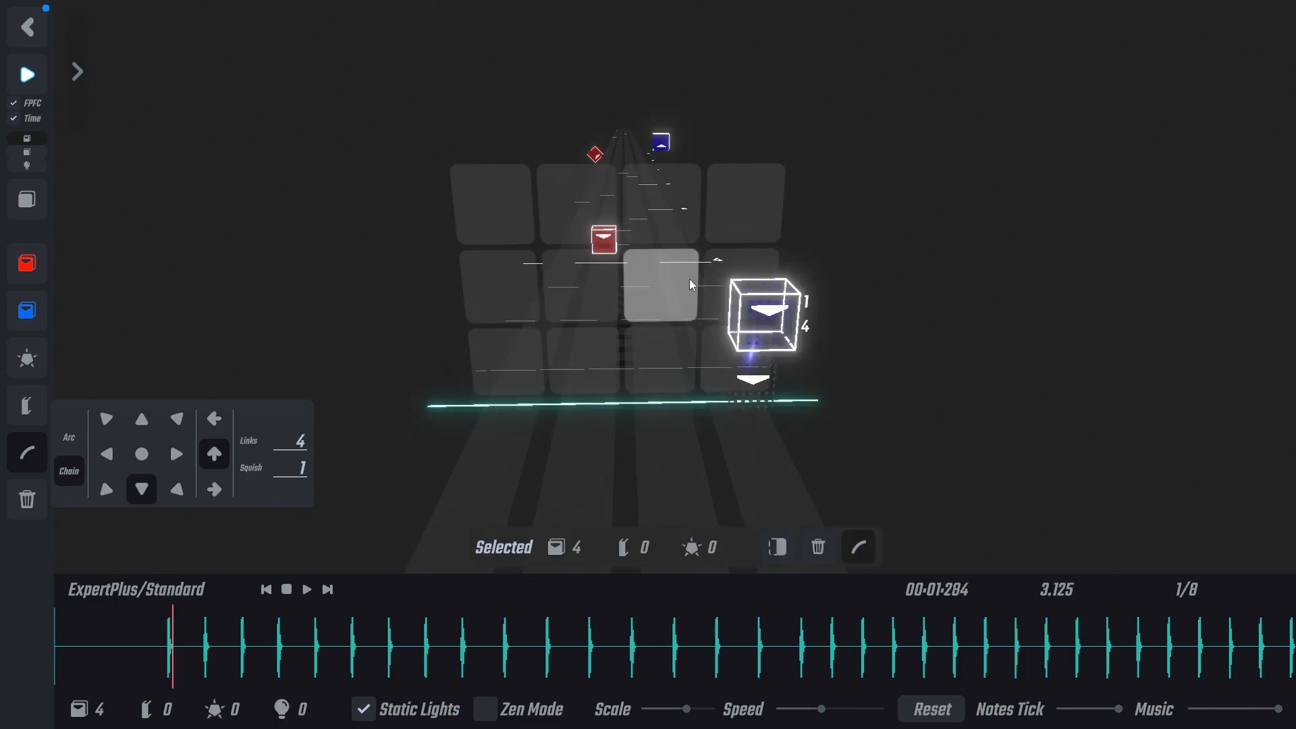
key("Delete")
scroll(683, 293, "up", 7)
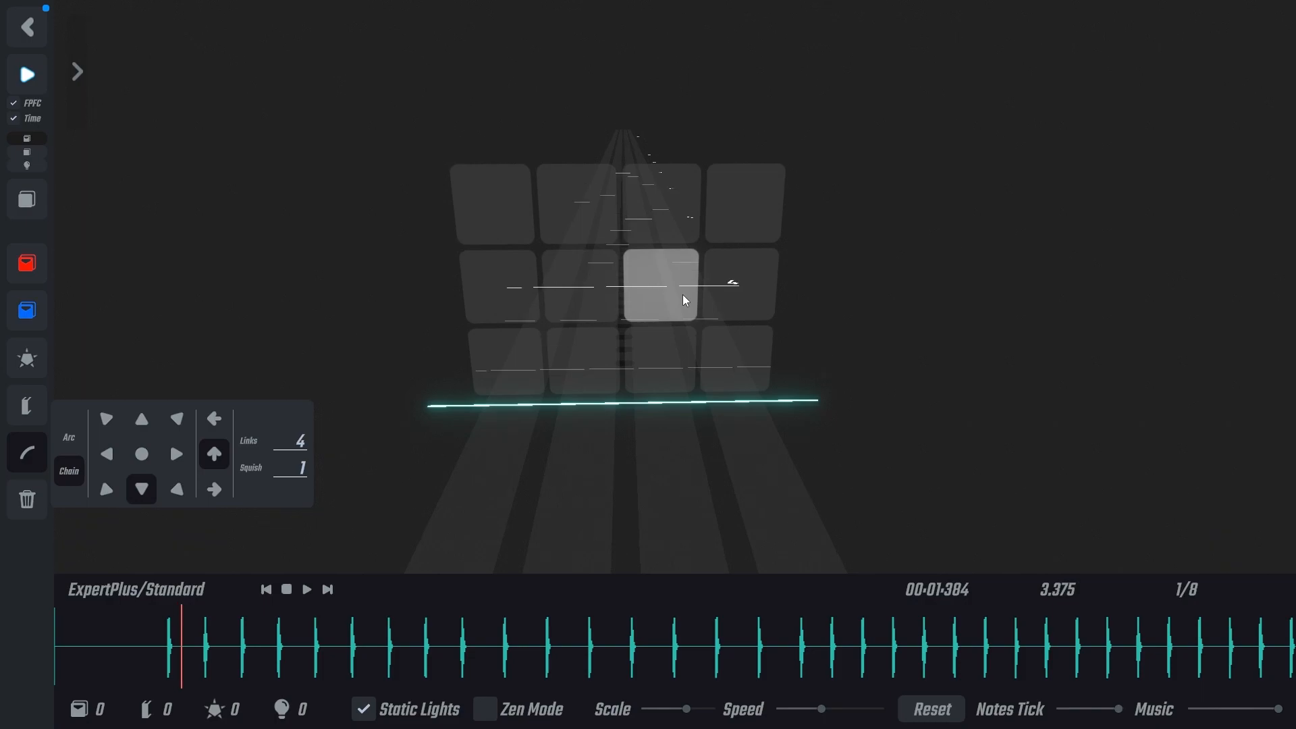
scroll(683, 302, "up", 1)
key("ctrl+z")
- Shift the four selected notes one beat later so that the blue chain starts at beat 4
scroll(685, 303, "down", 7)
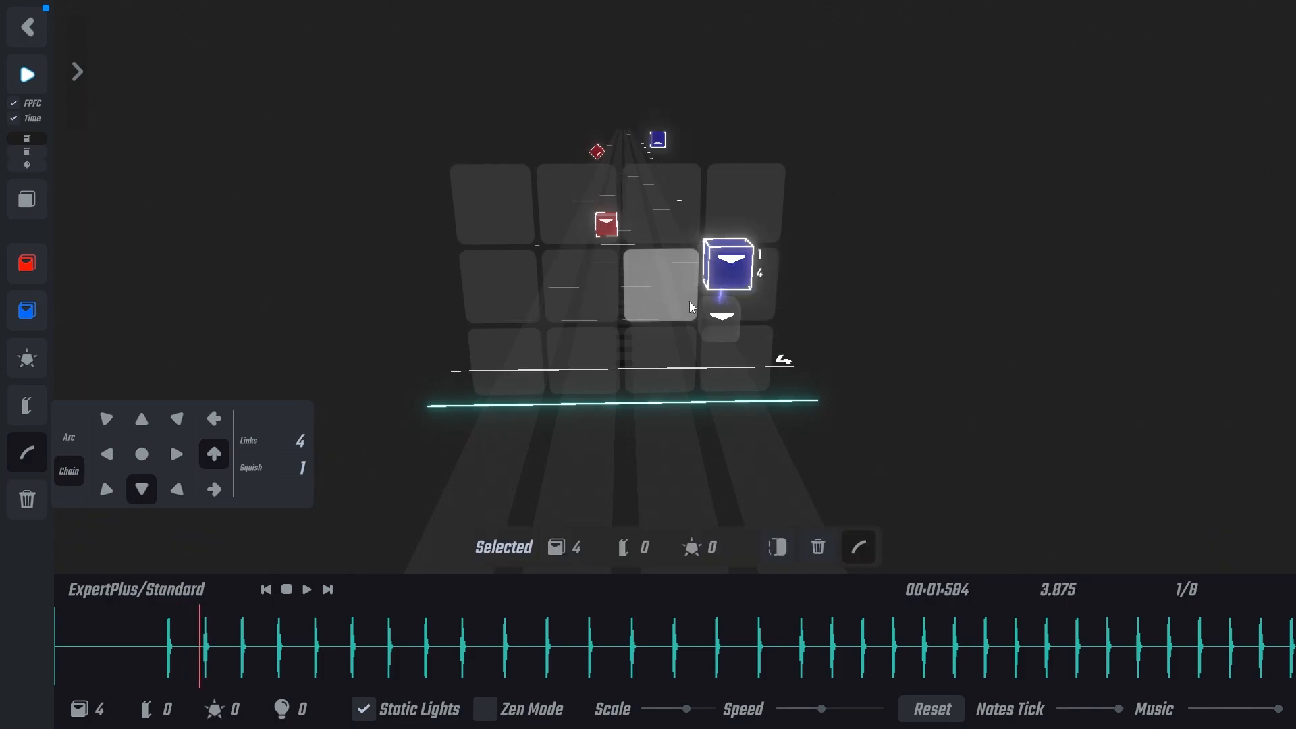
scroll(686, 303, "down", 3)
scroll(684, 305, "up", 2)
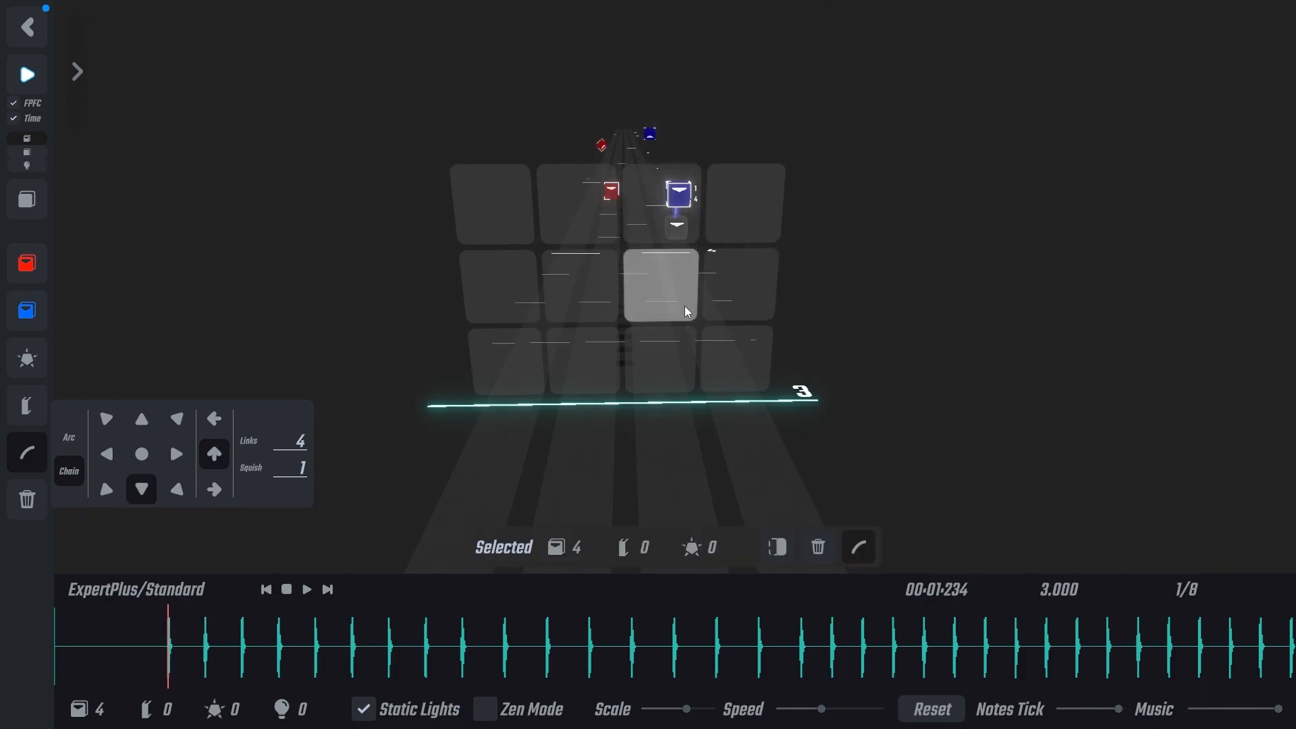
scroll(692, 395, "up", 7)
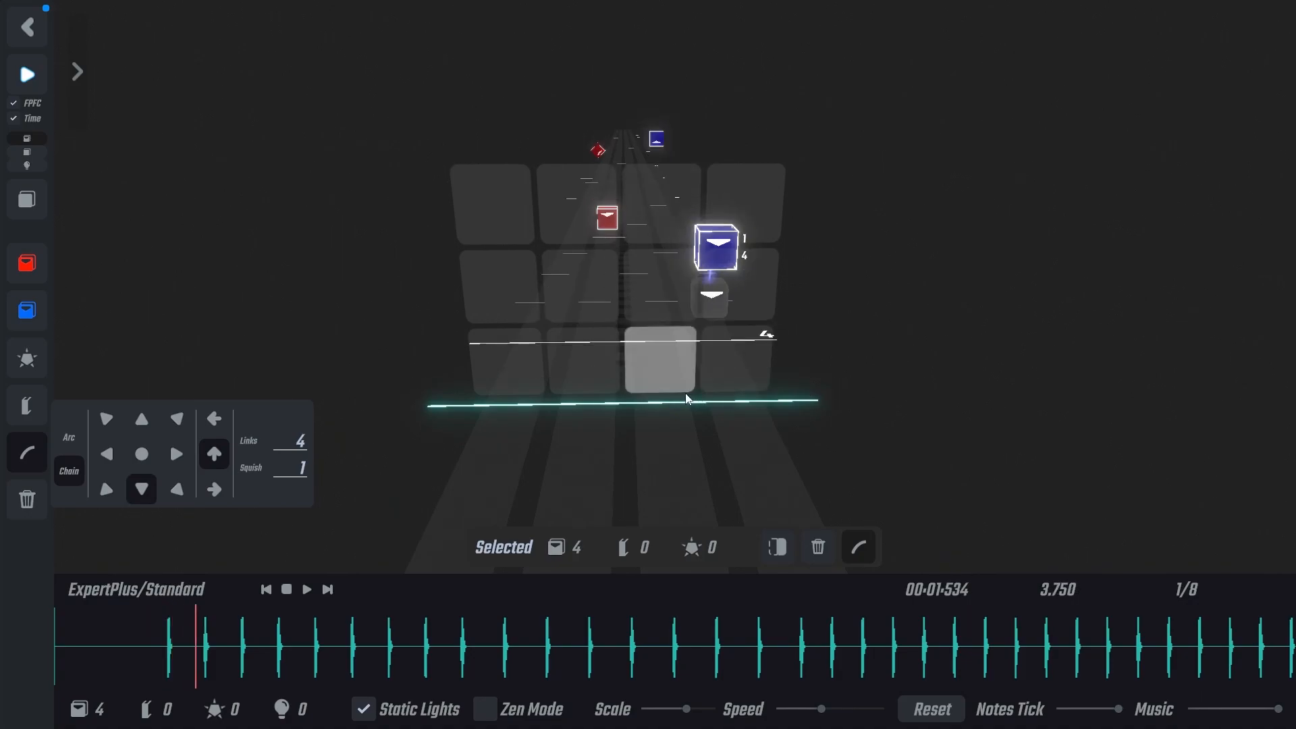
scroll(685, 391, "up", 1)
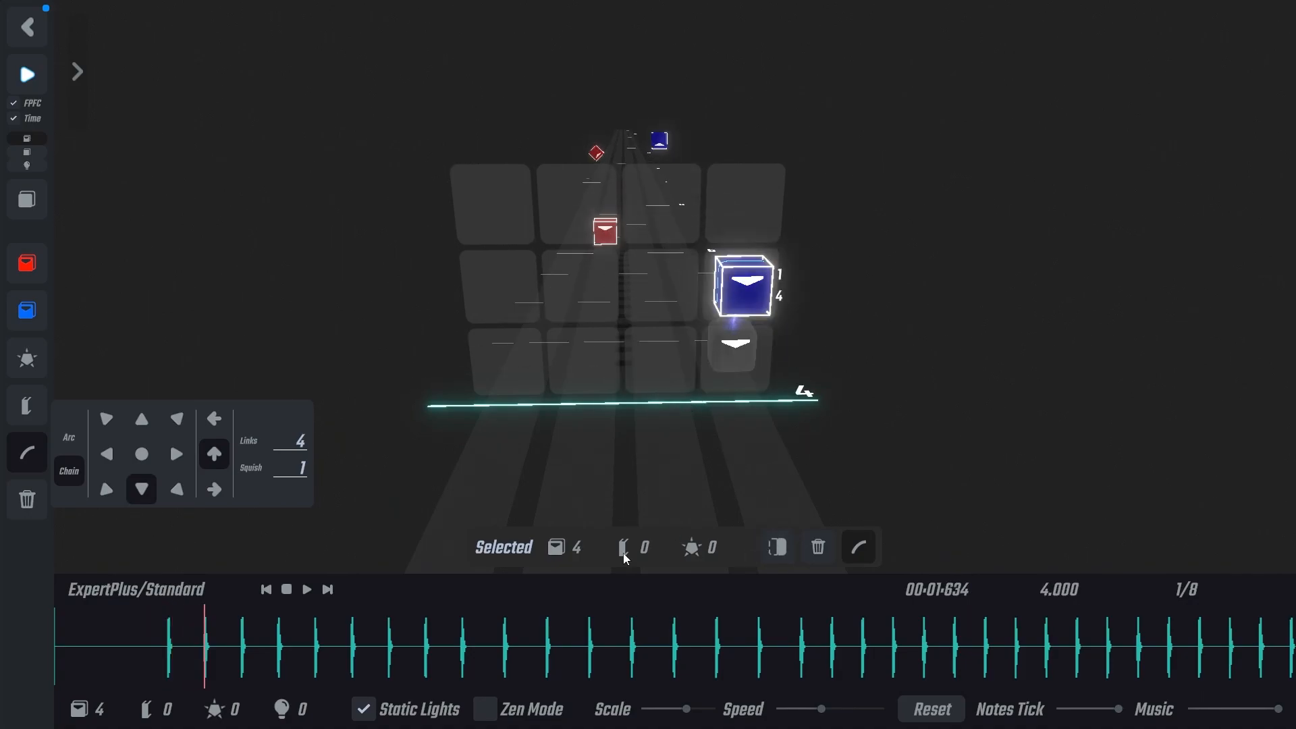
- Mirror the four selected notes, mirror them back, and clear the selection
left_click(776, 549)
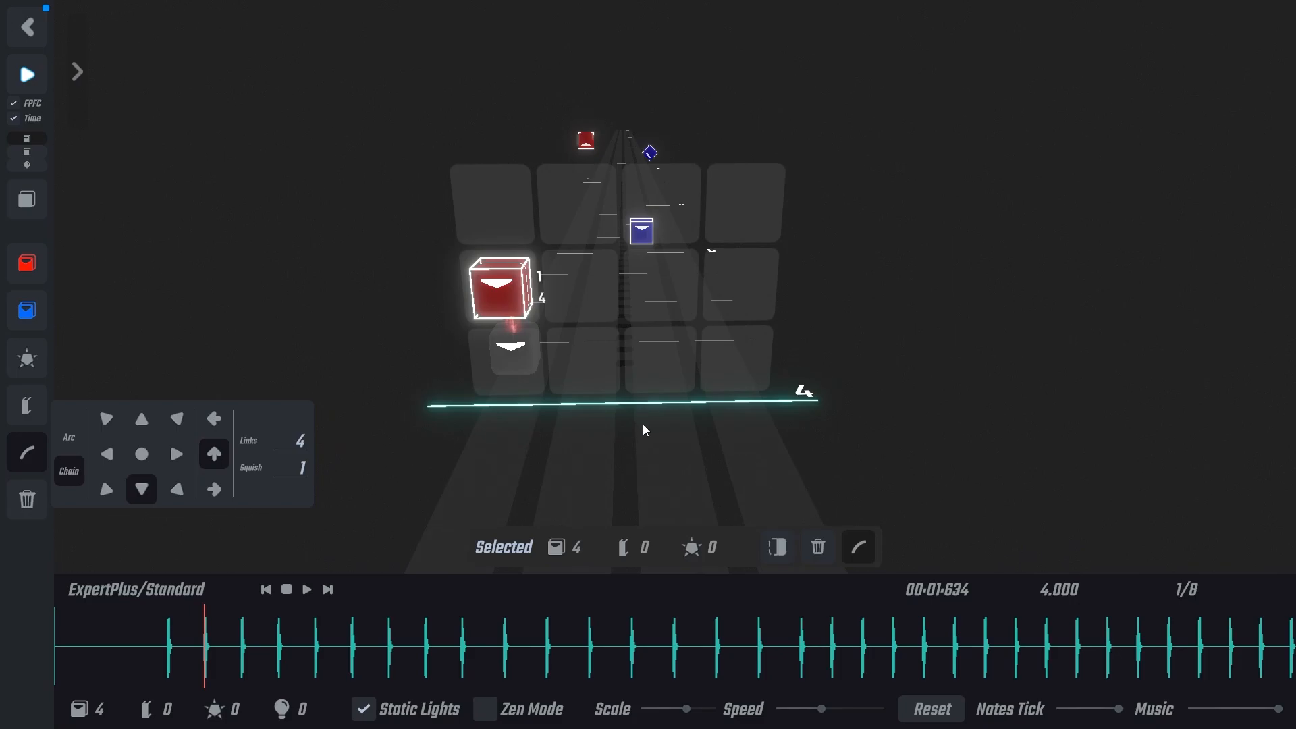
left_click(770, 548)
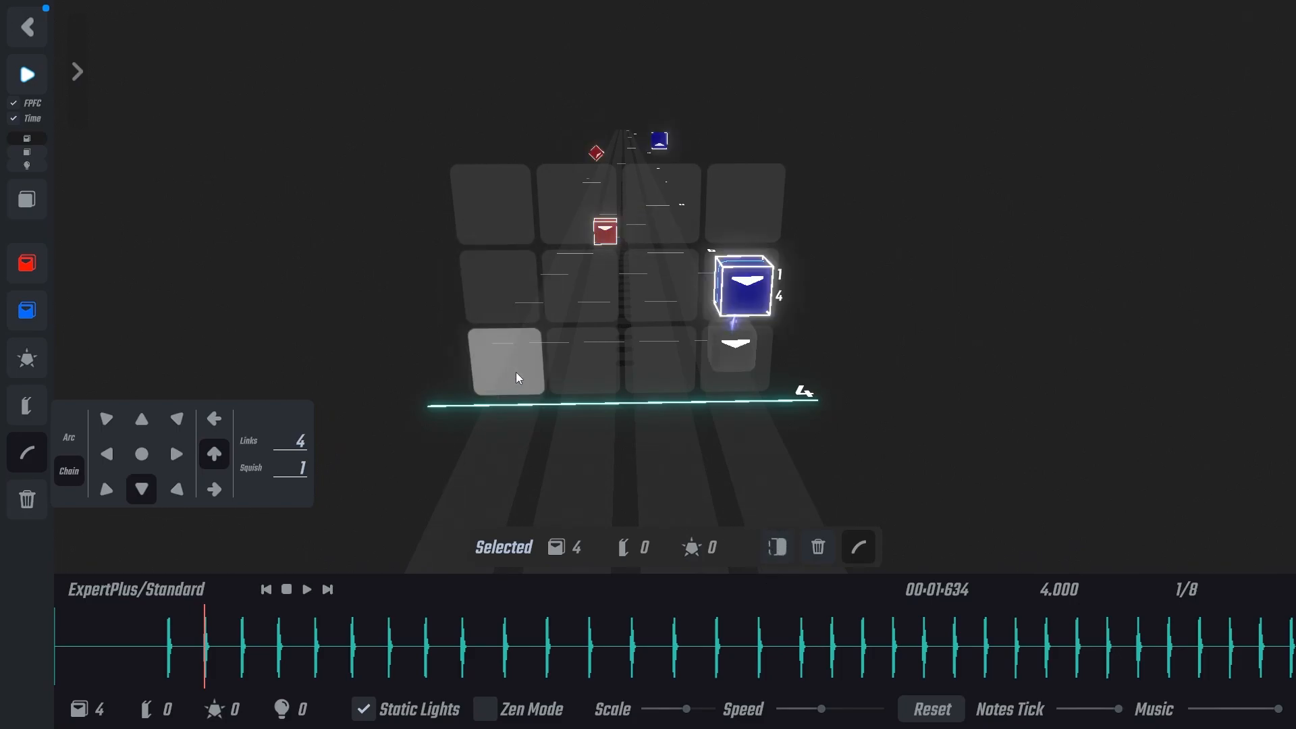
key("Escape")
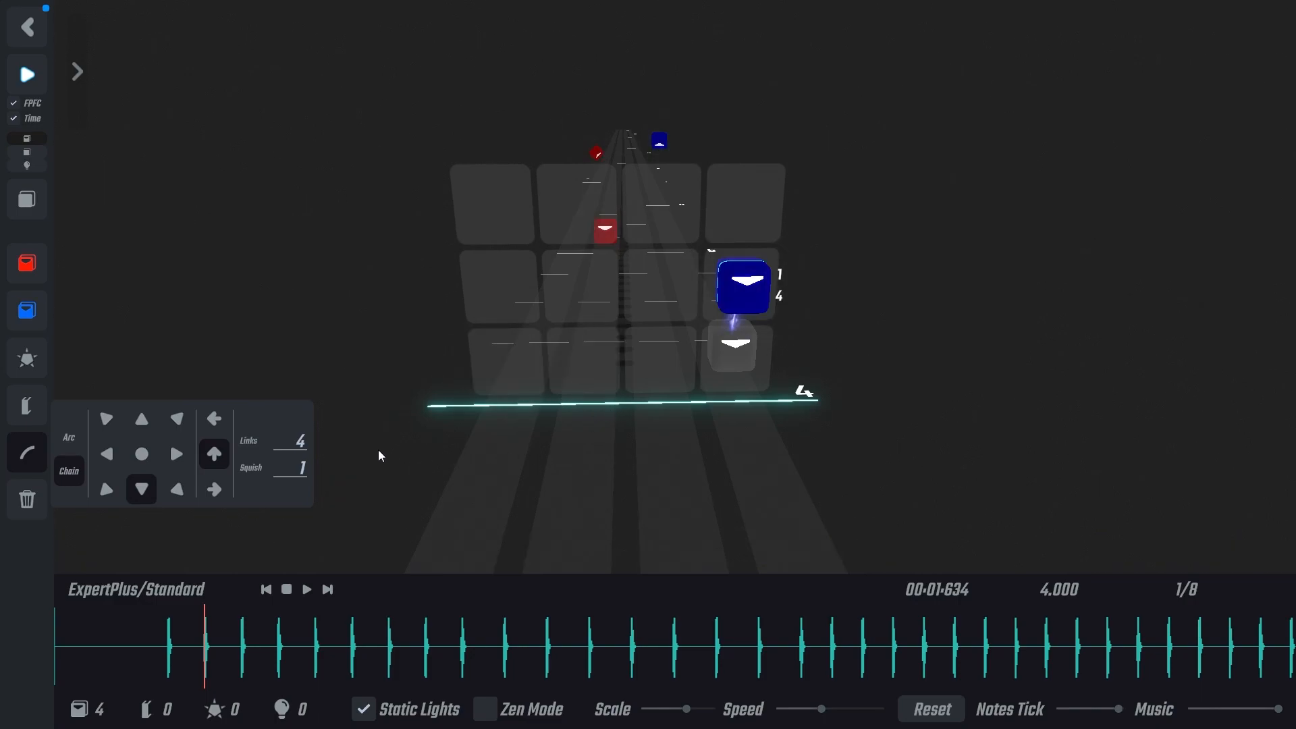
- Select only the red down note at beat 5 and clear the selection
right_click(605, 230)
key("ctrl+z")
left_click(605, 231, "shift")
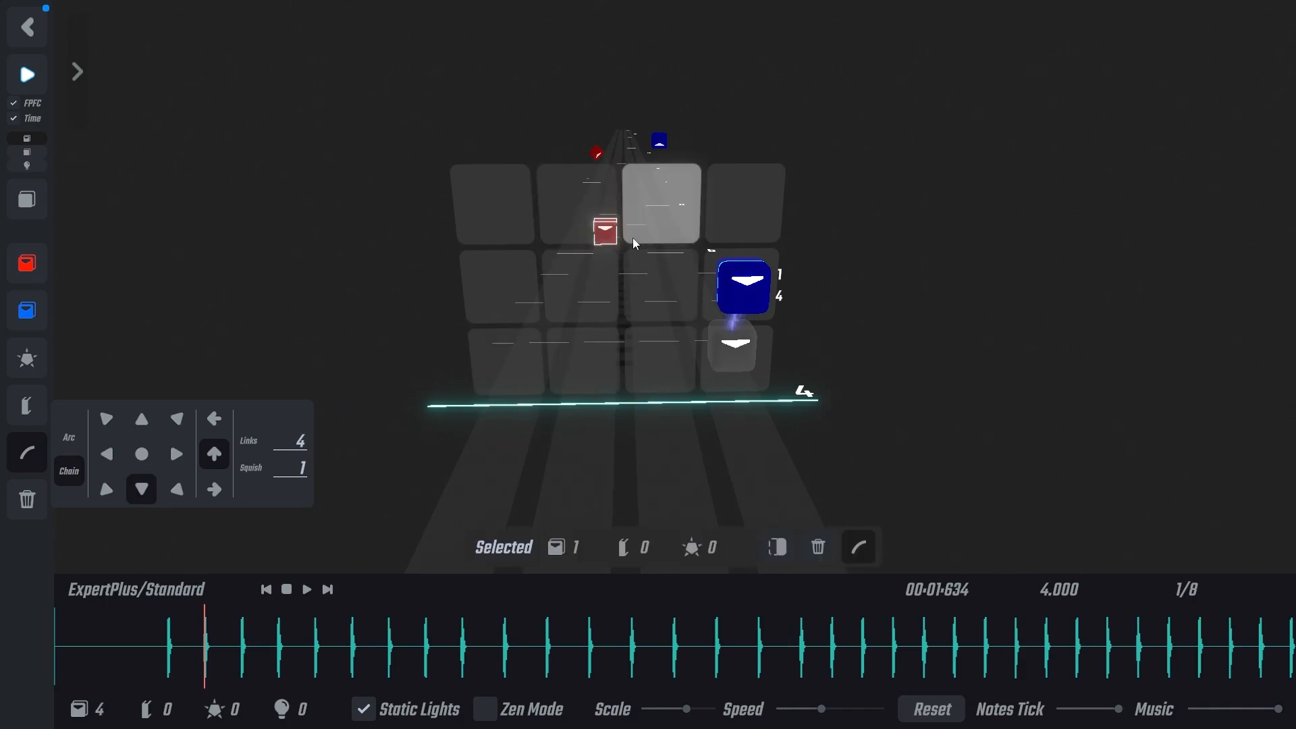
scroll(682, 266, "up", 4)
scroll(678, 256, "up", 5)
scroll(648, 247, "down", 1)
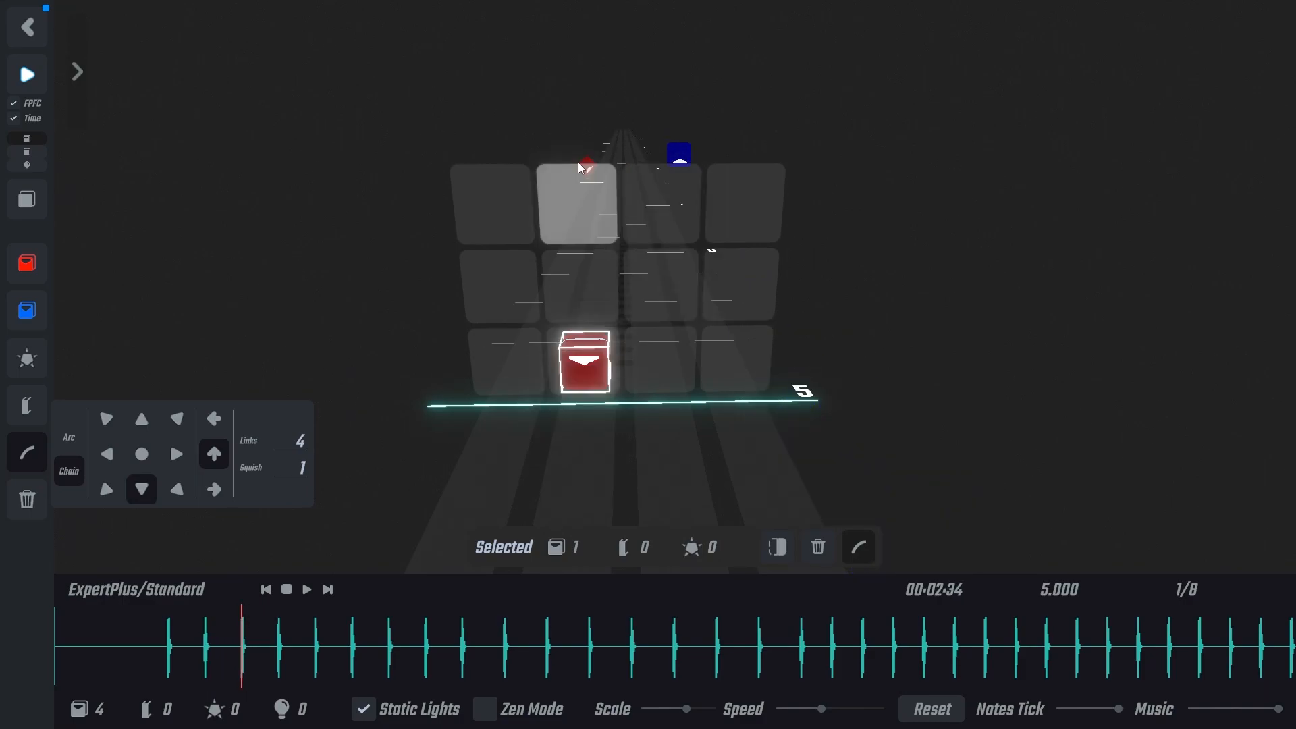
key("Escape")
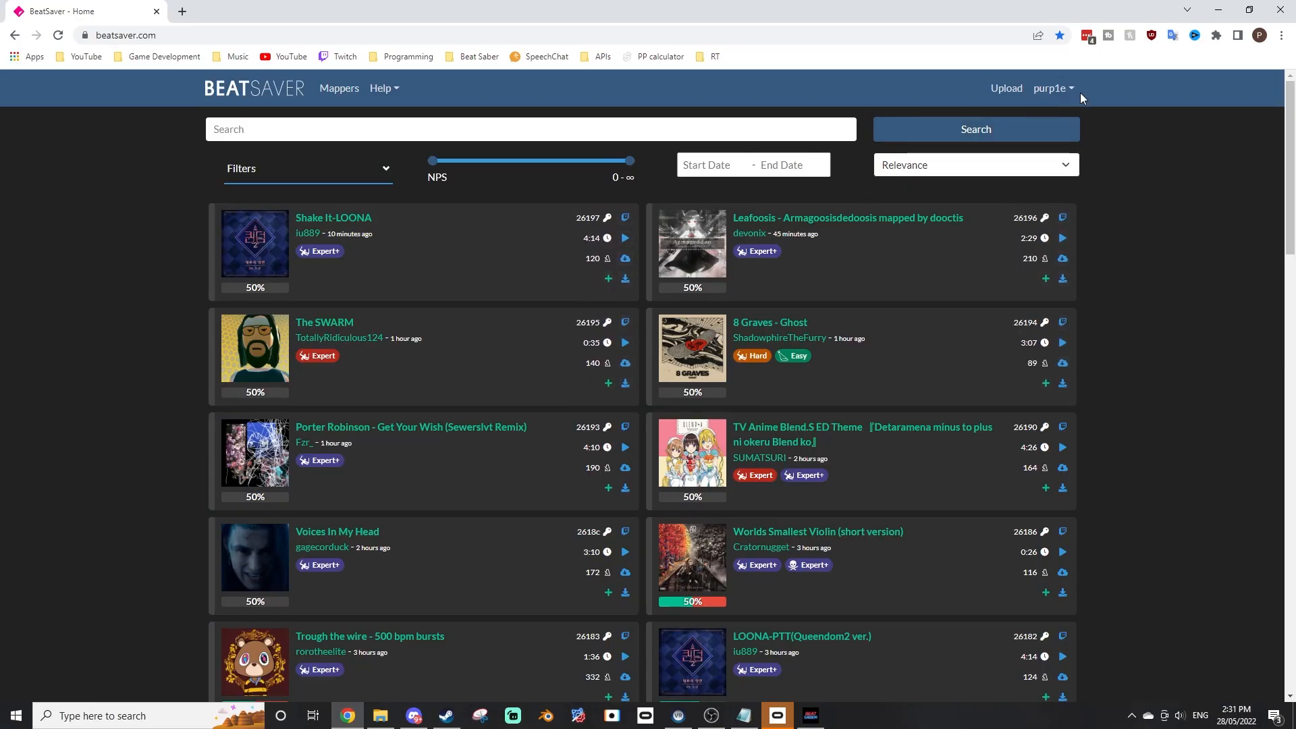
- Switch to BeatSaver in the browser, open the account's profile, and look through its published maps
left_click(1070, 89)
left_click(1063, 119)
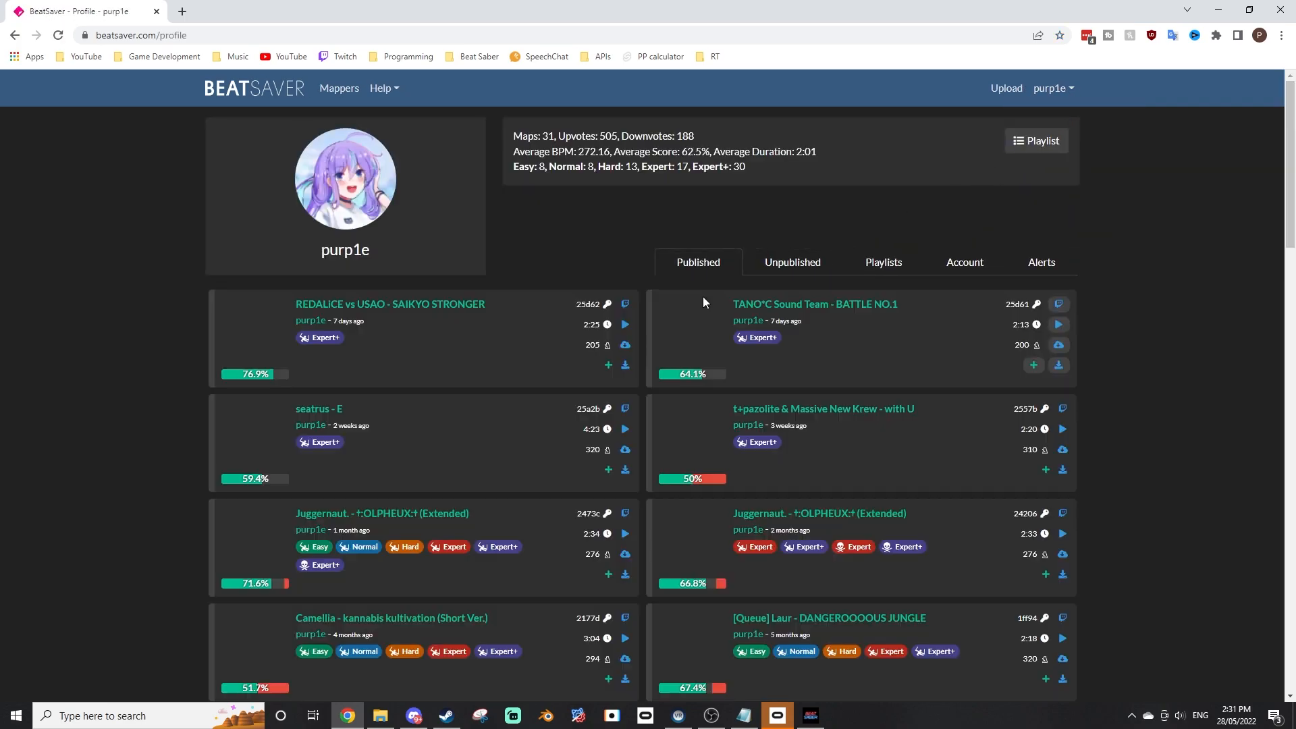
scroll(604, 322, "down", 2)
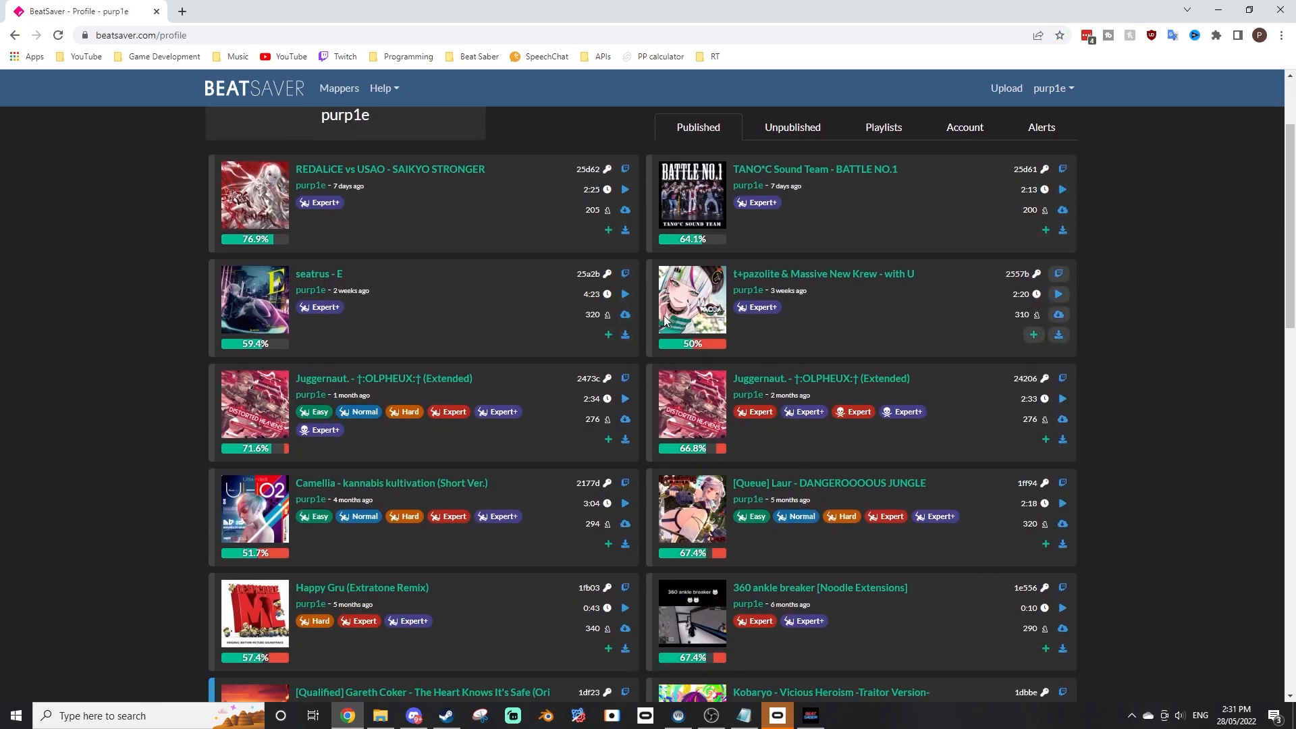
scroll(715, 350, "down", 2)
scroll(787, 399, "up", 4)
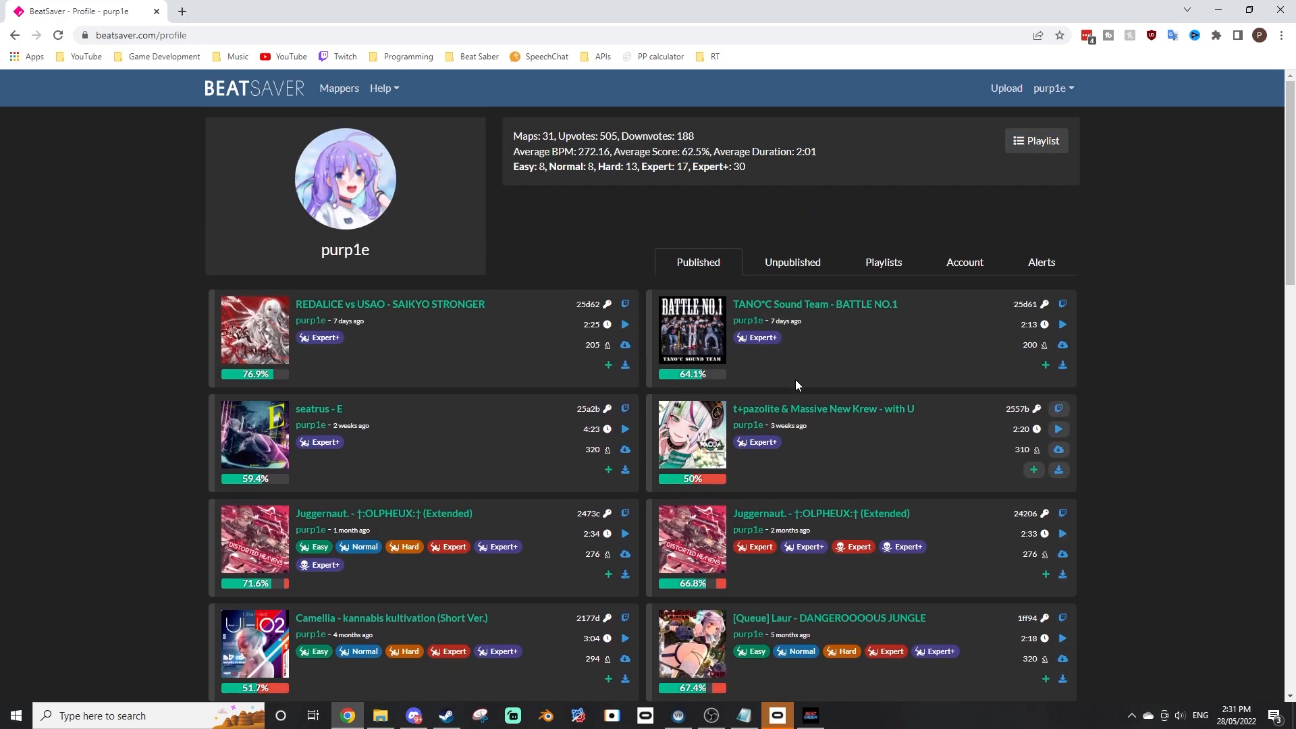
- Open the BeatSaver map upload form and declare that the map was made without AI assistance
left_click(1005, 89)
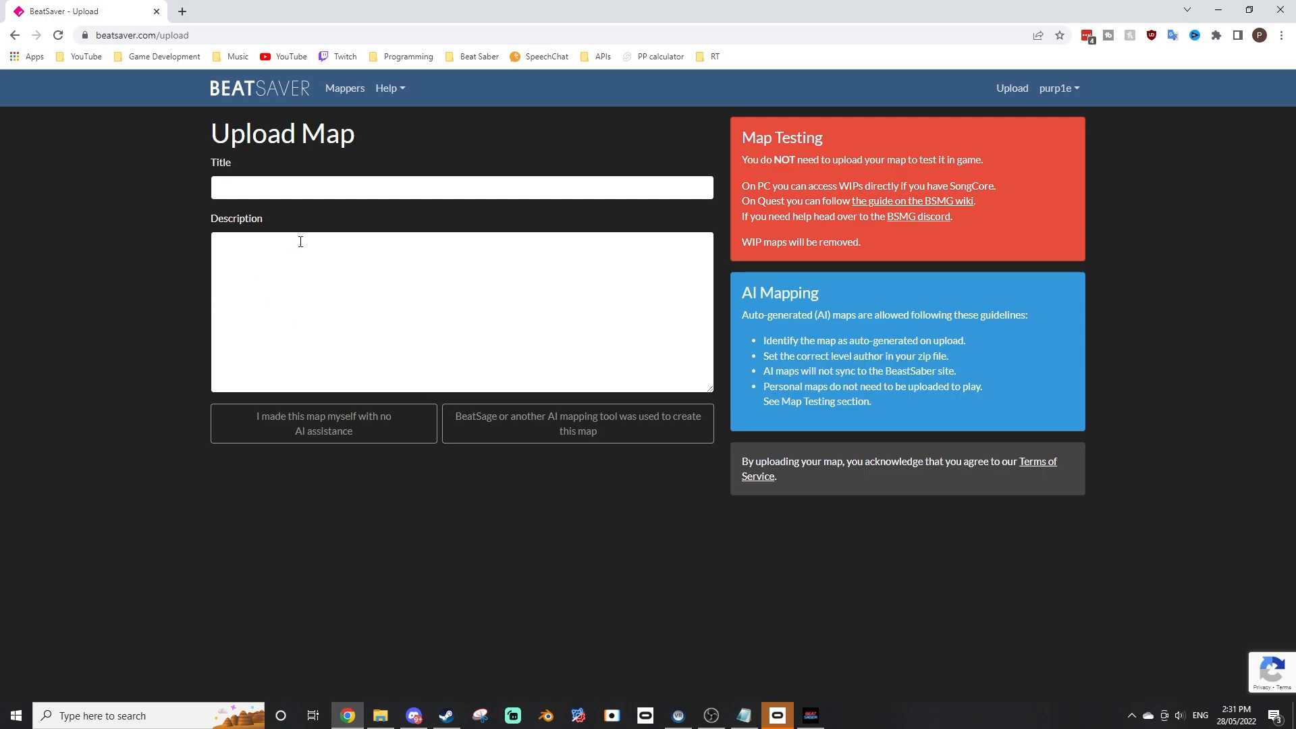
left_click(356, 429)
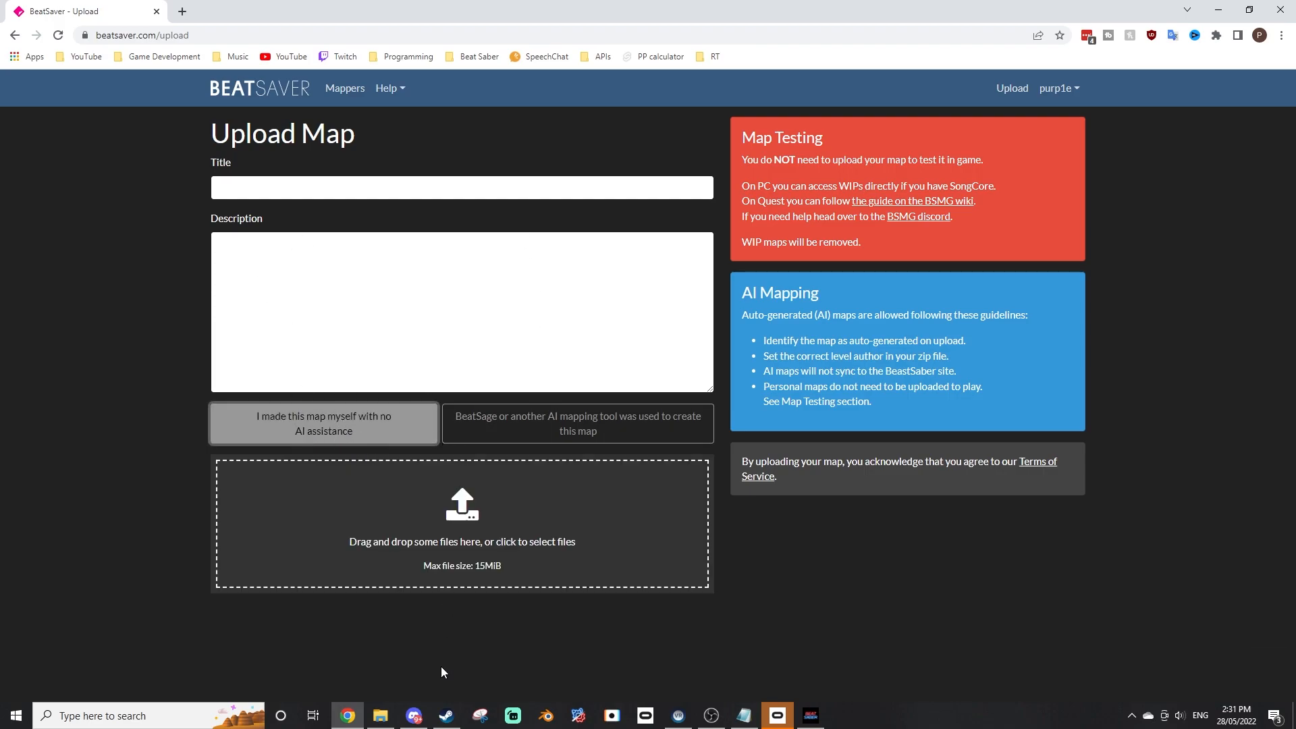